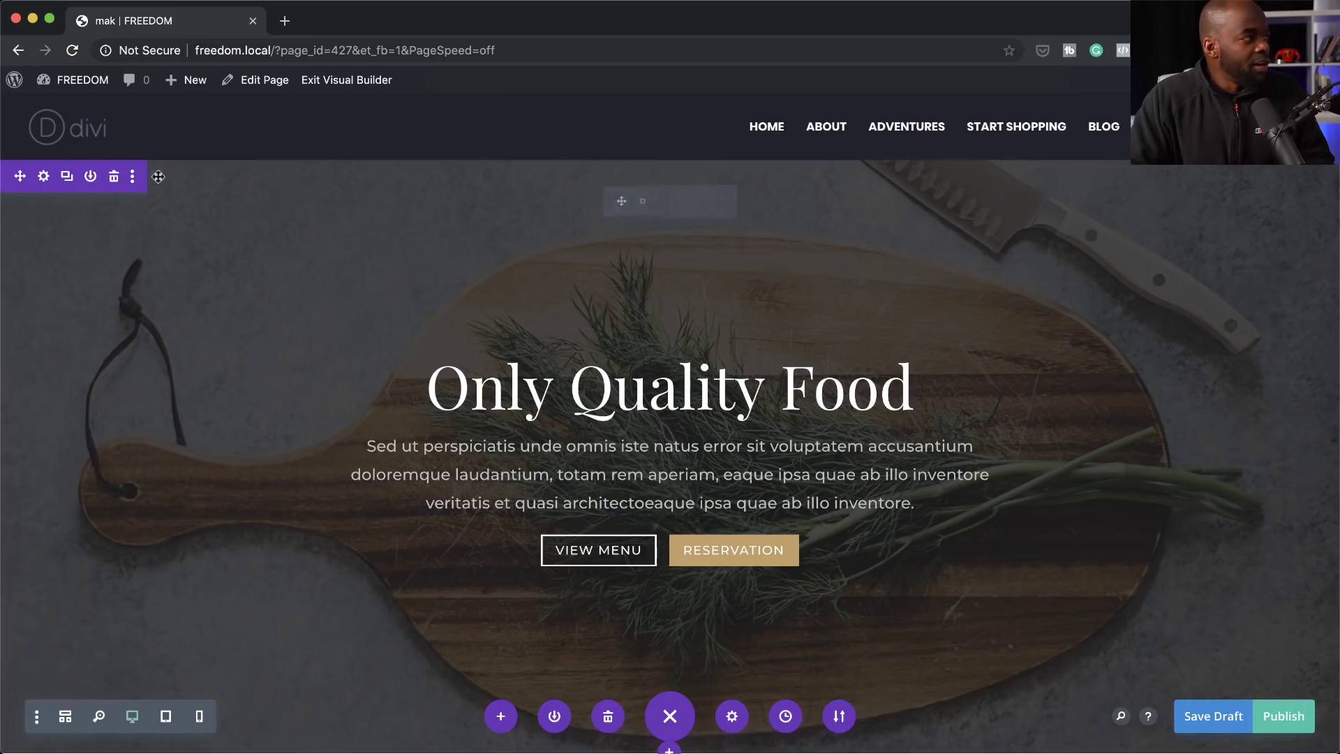
# Start a split test on the hero section and choose its "Only Quality Food" header module as the test goal.
pyautogui.click(132, 177)
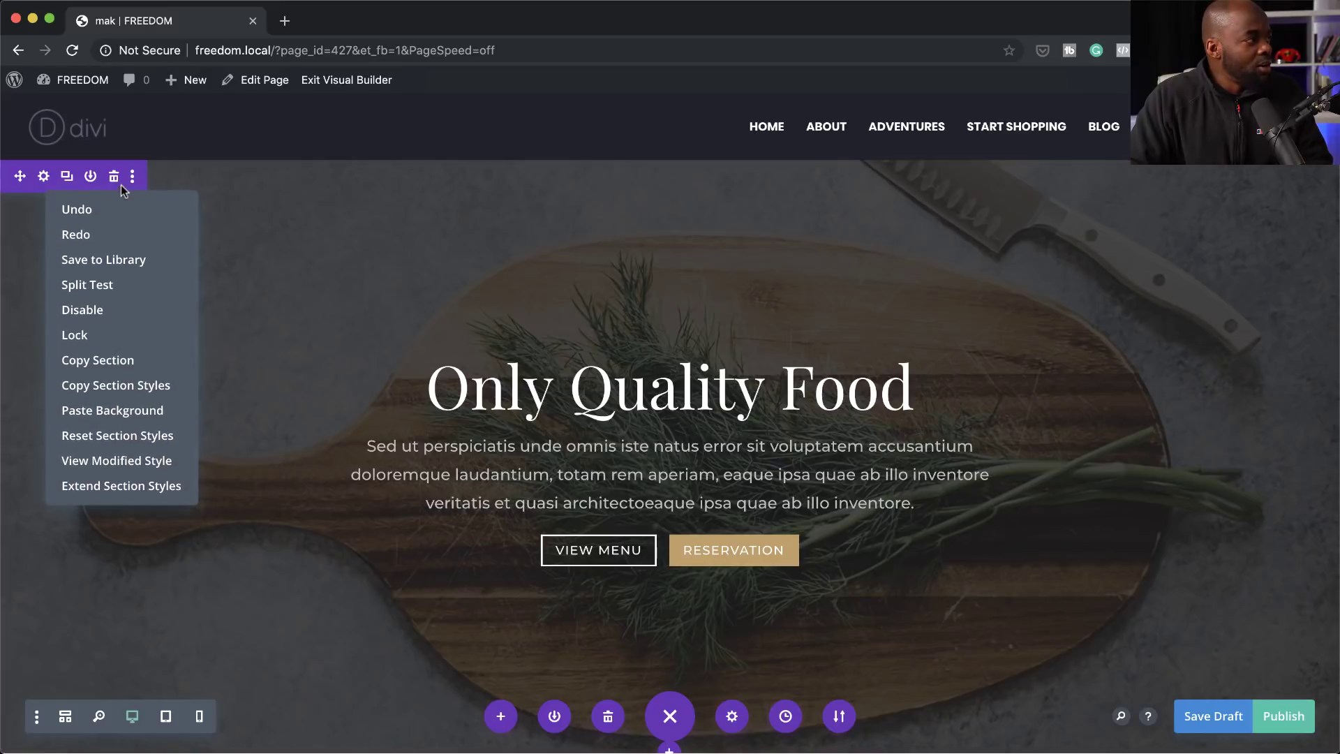
pyautogui.click(106, 286)
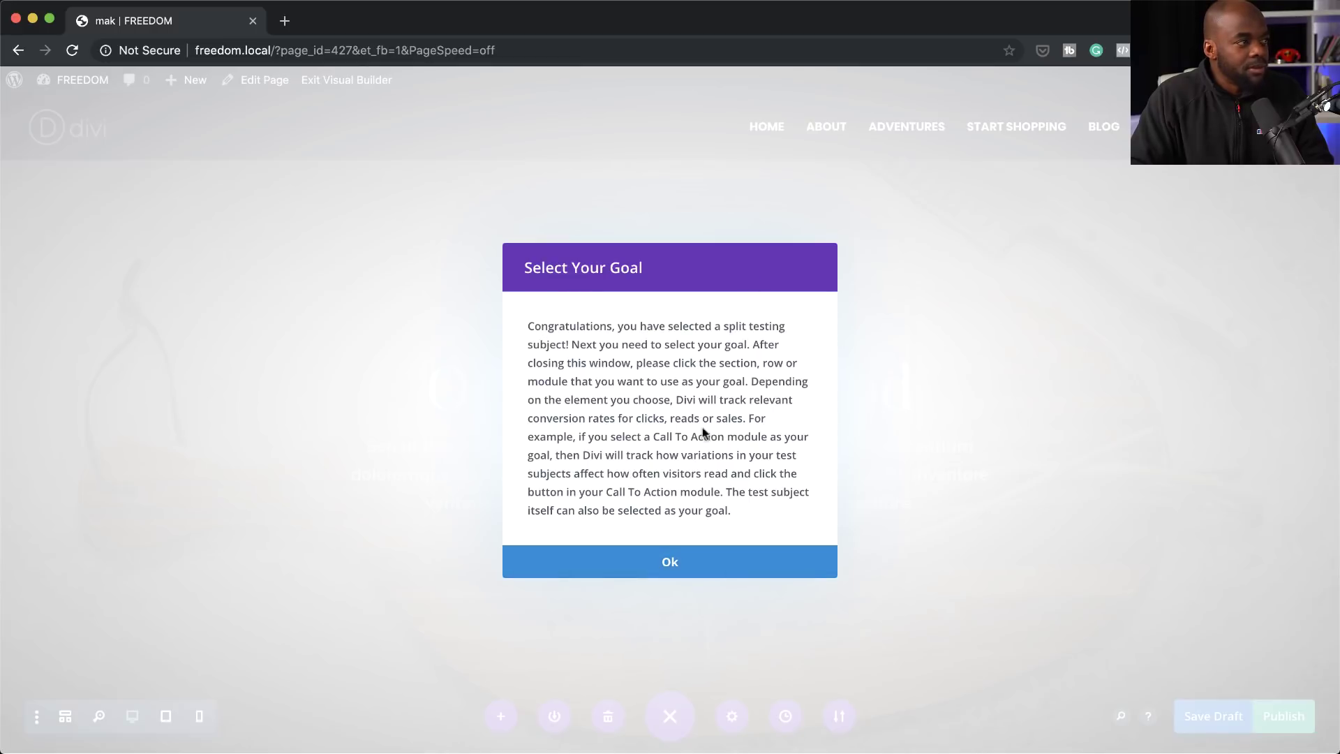
pyautogui.click(678, 560)
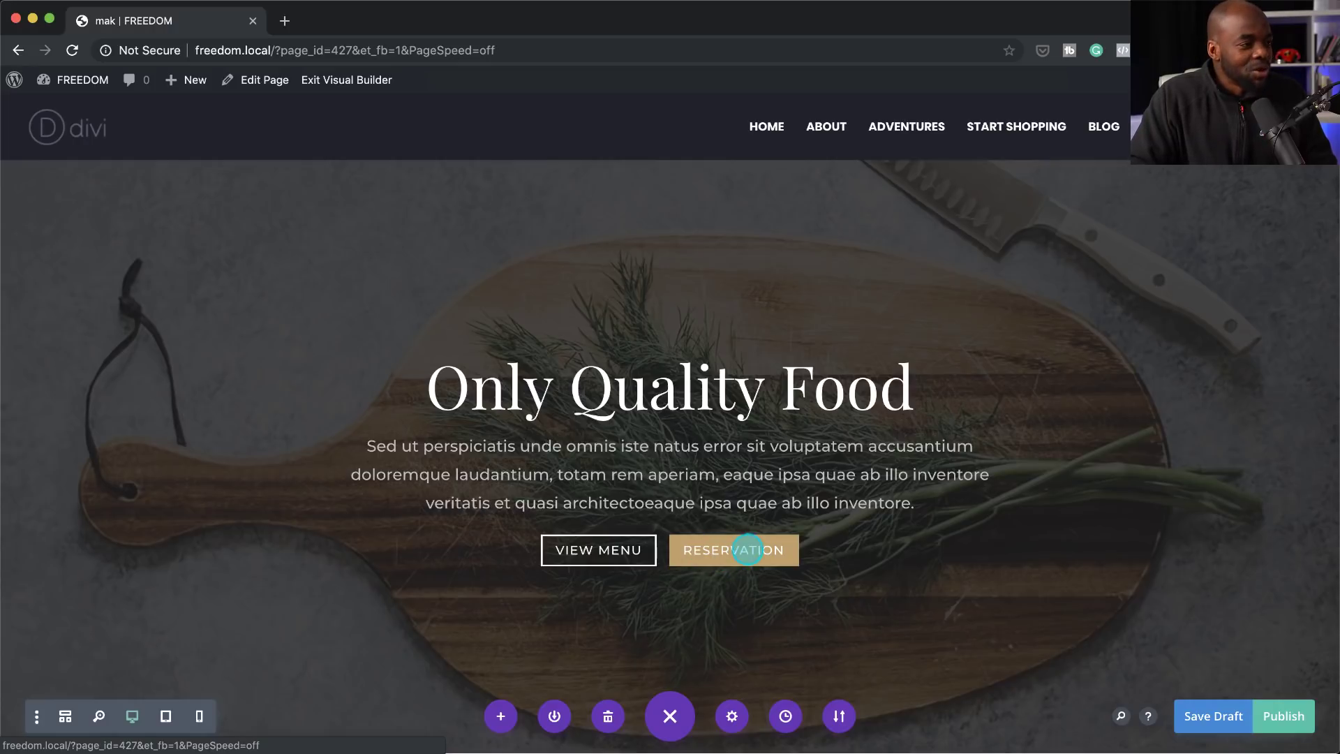
pyautogui.click(737, 548)
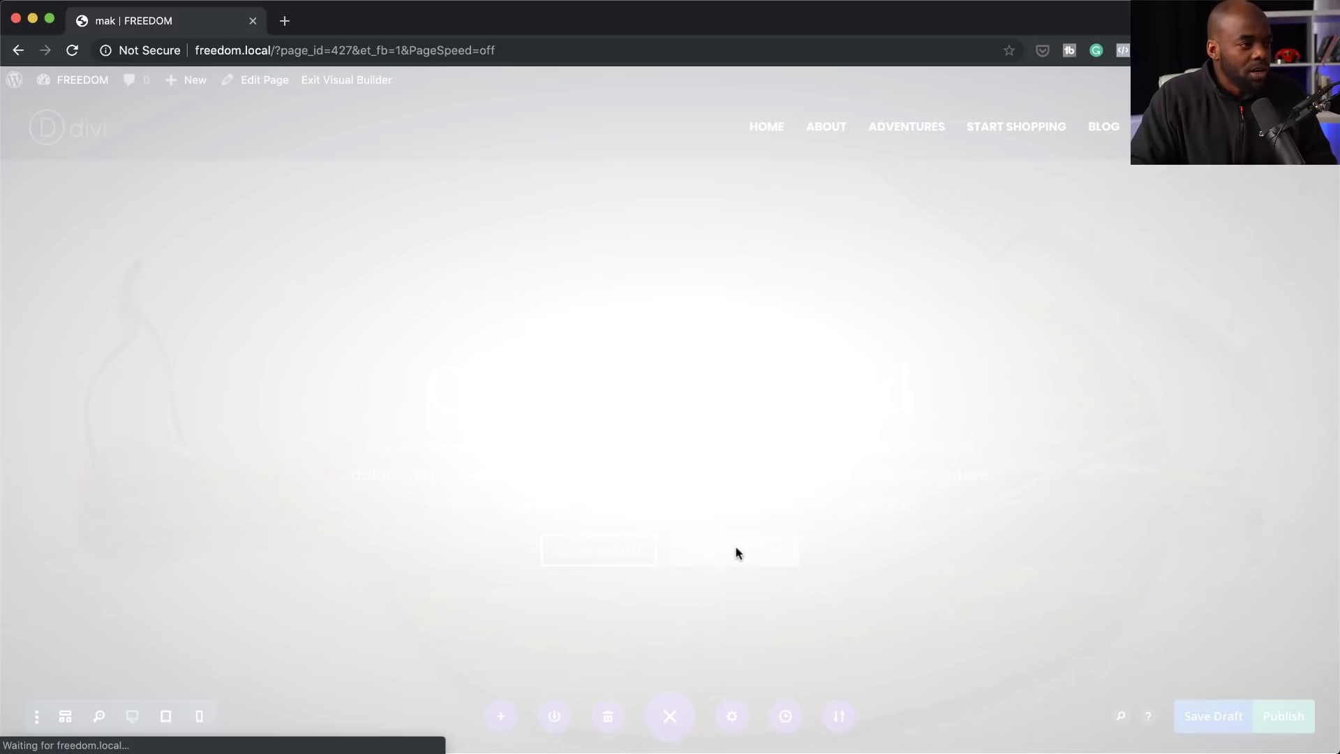
pyautogui.click(691, 530)
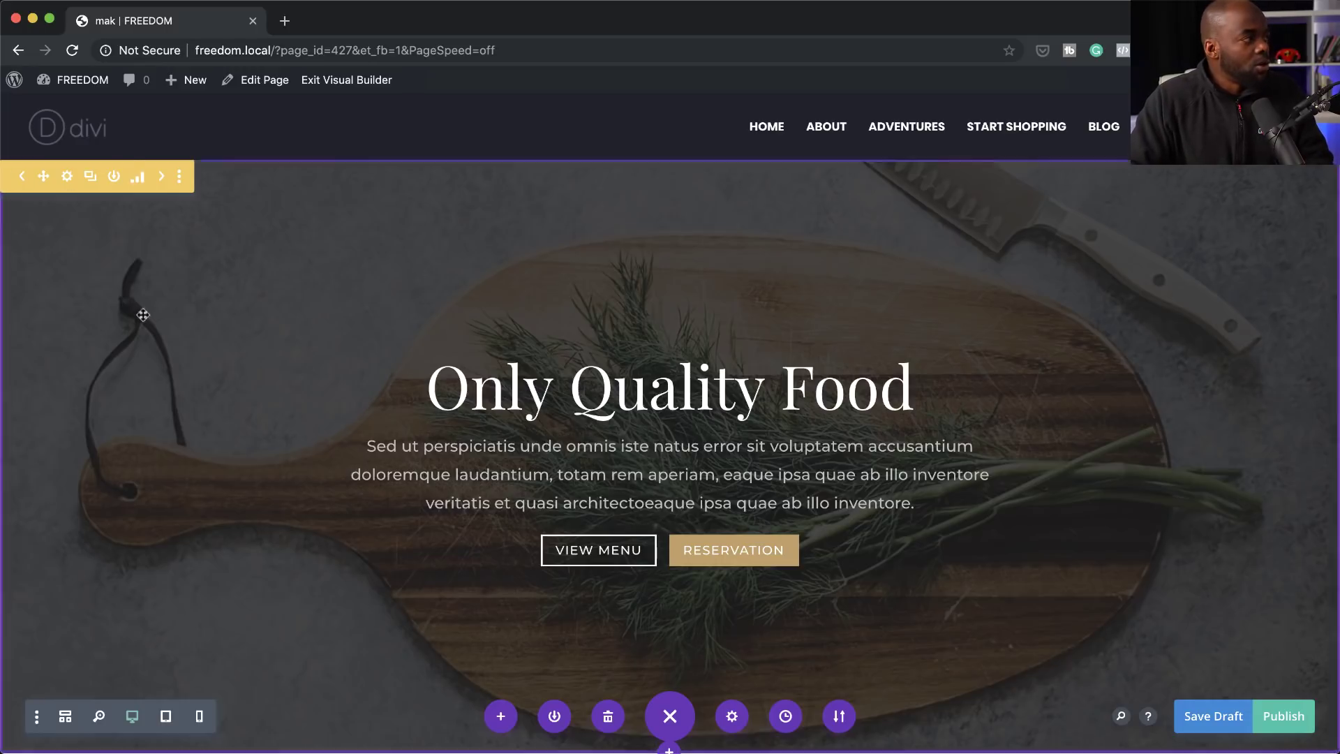
# Open the Fullwidth Header settings of the second Hero variation from the wireframe and show that variation in desktop view.
pyautogui.click(66, 716)
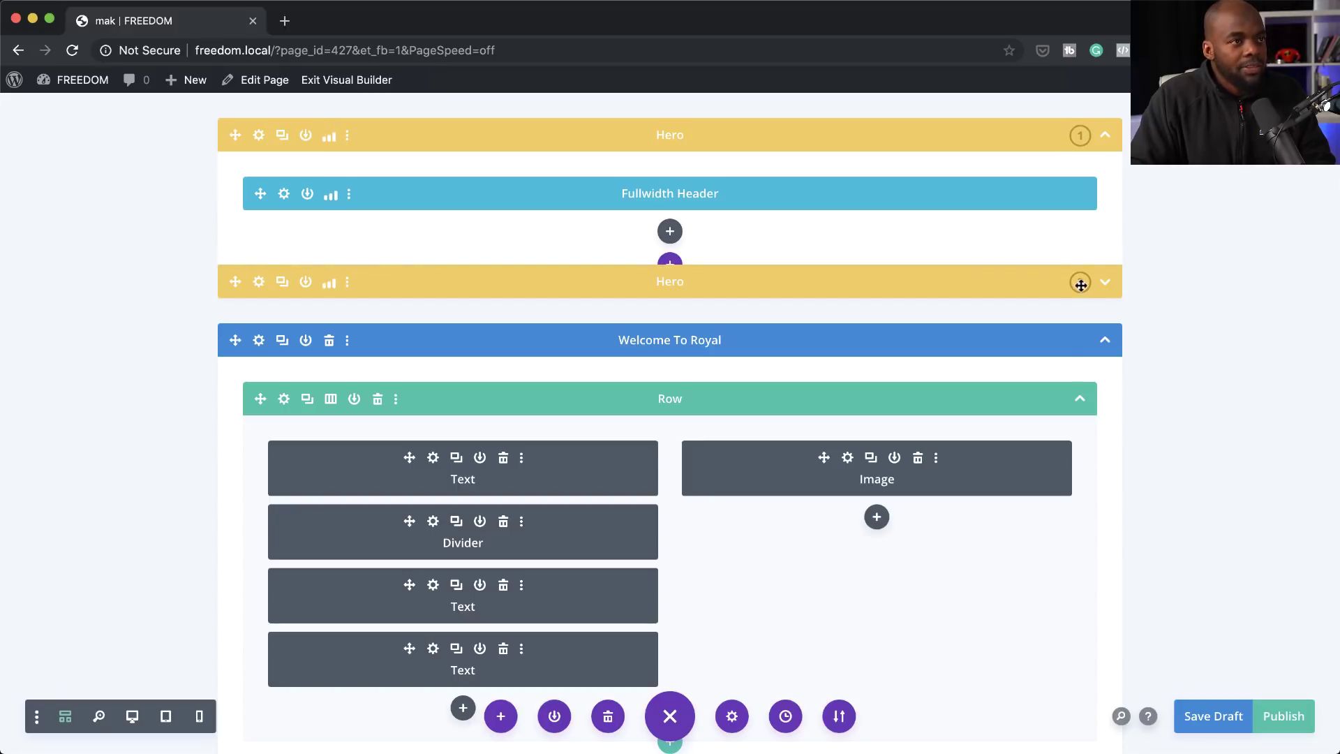
pyautogui.click(1110, 284)
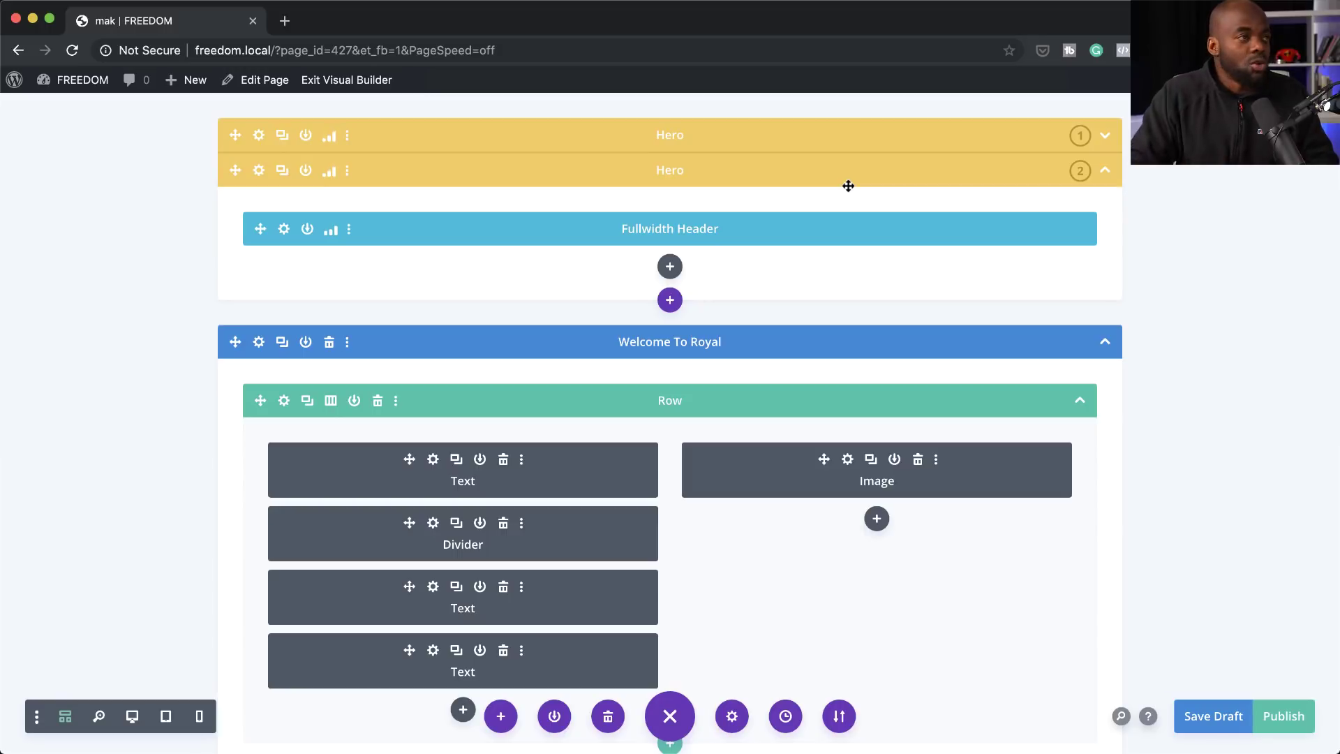
pyautogui.click(285, 231)
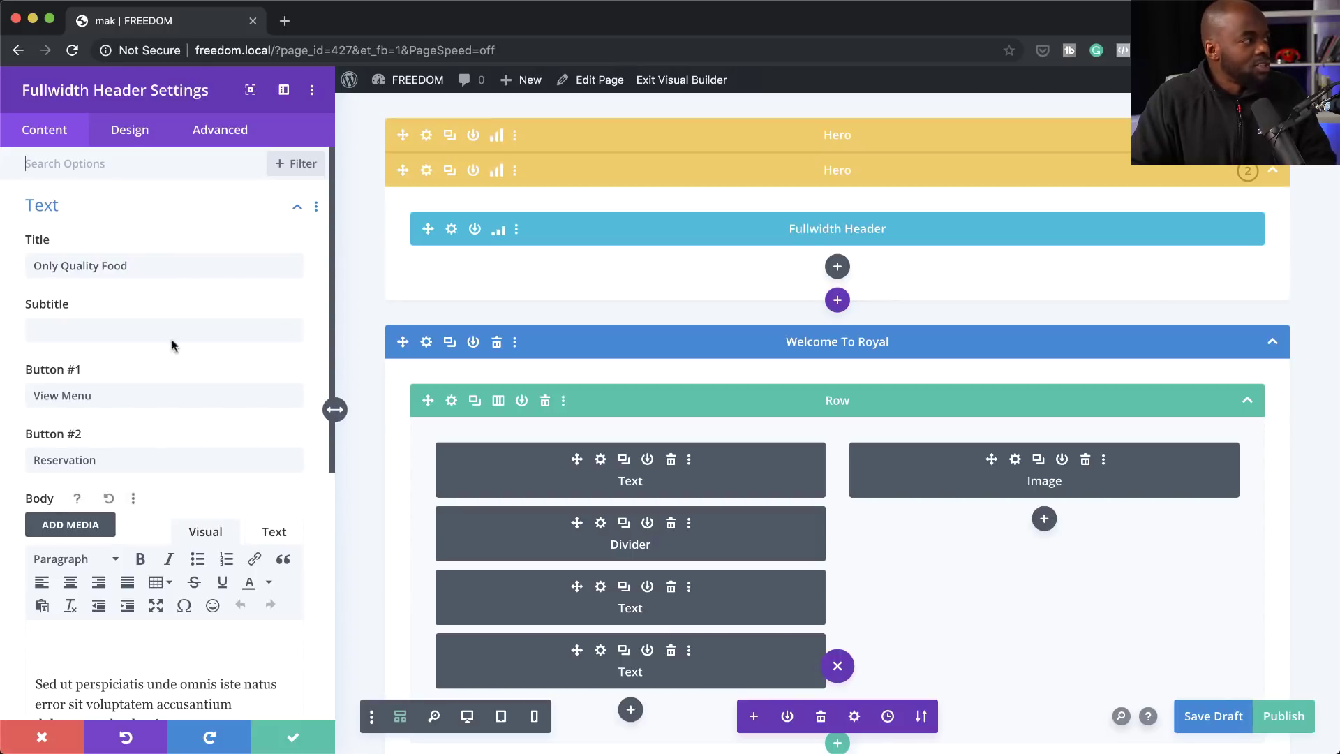
pyautogui.click(469, 718)
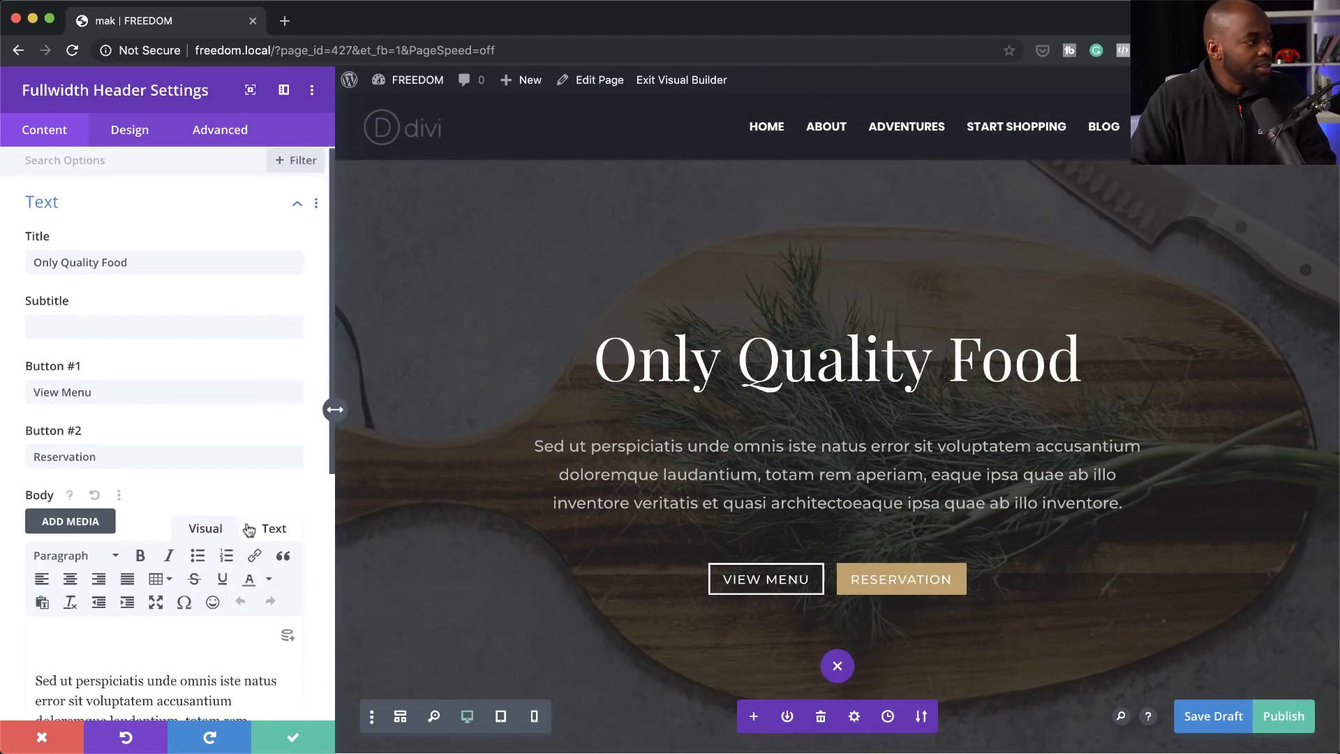
# Replace the header's background image with food-06.jpg from the media library and save the module settings.
pyautogui.scroll(-8, 126, 280)
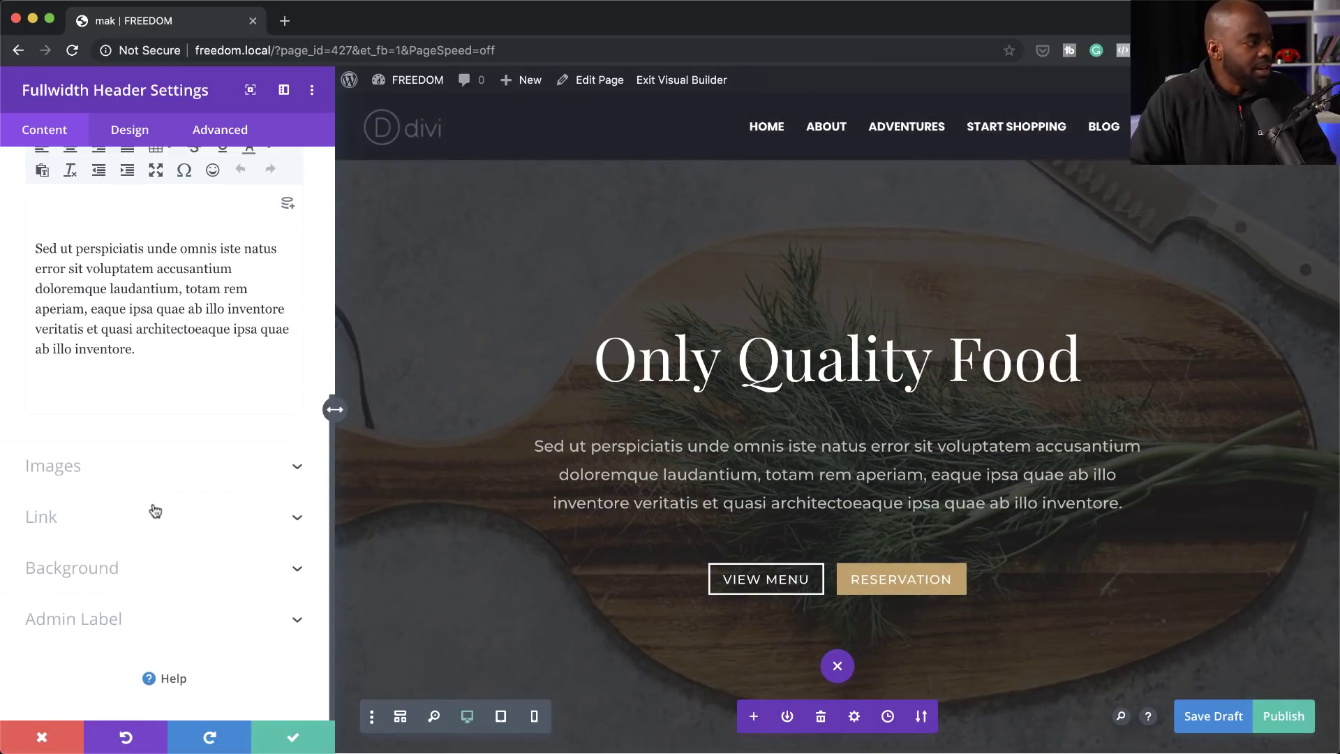
pyautogui.click(127, 567)
pyautogui.moveTo(277, 310)
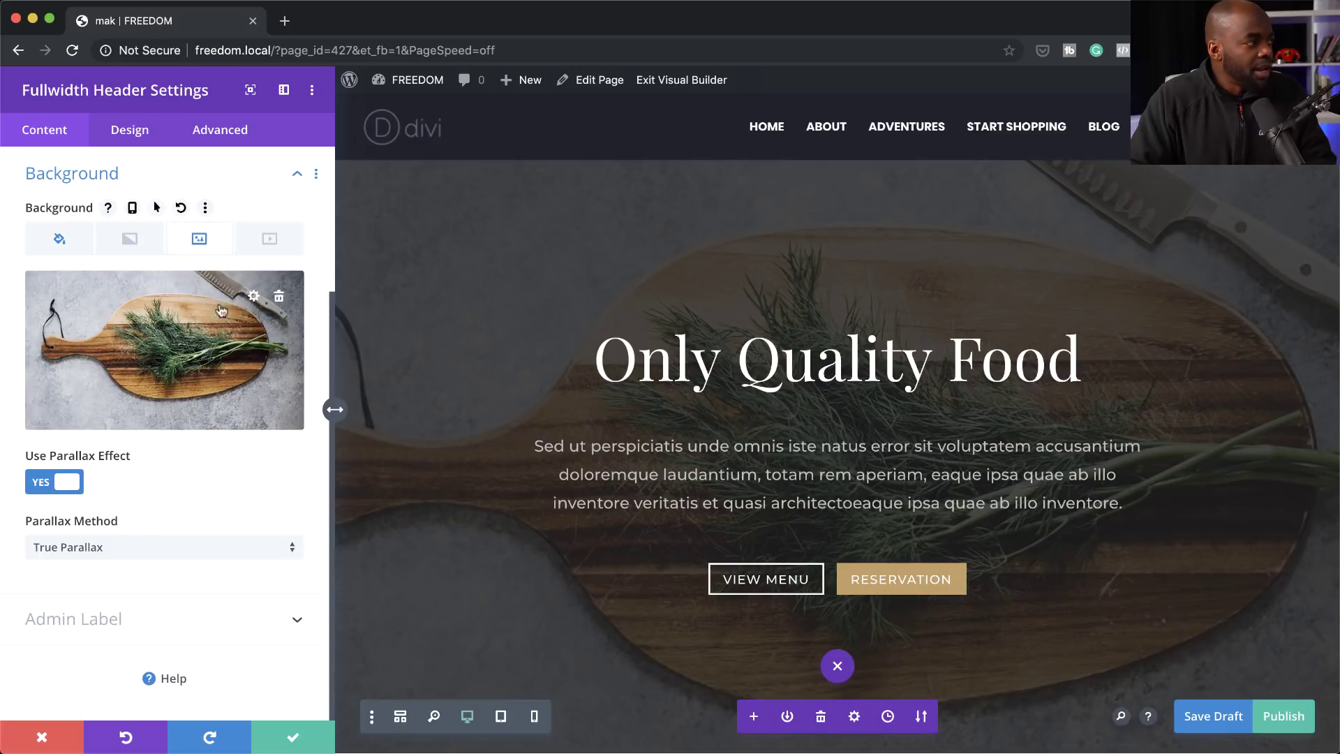
pyautogui.click(198, 312)
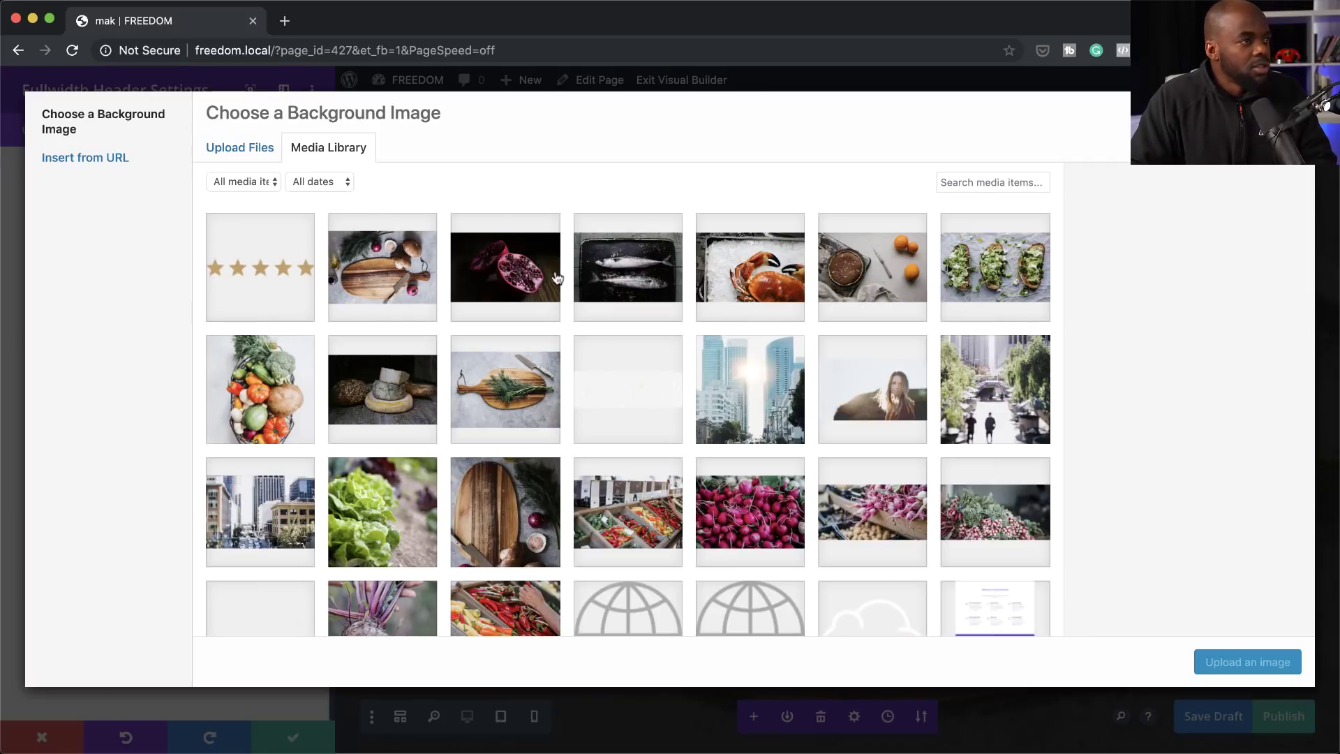
pyautogui.click(761, 273)
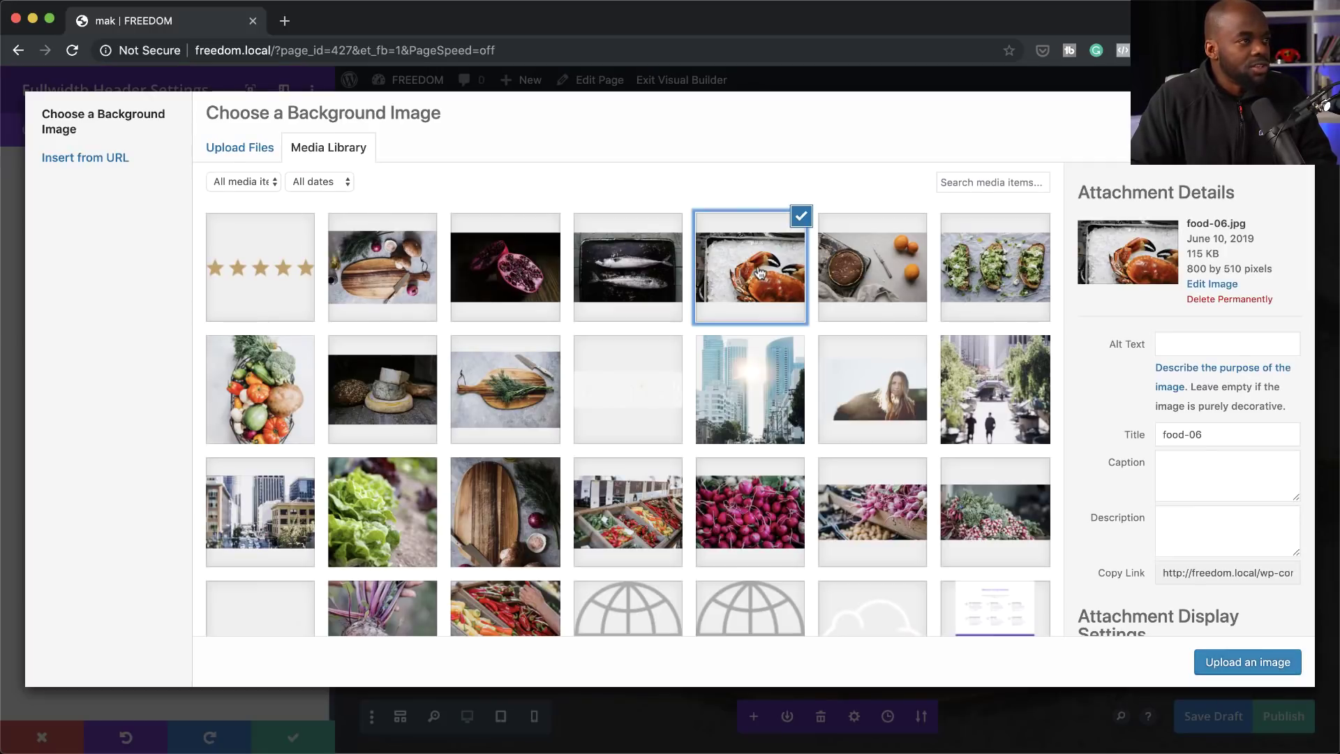
pyautogui.click(1225, 659)
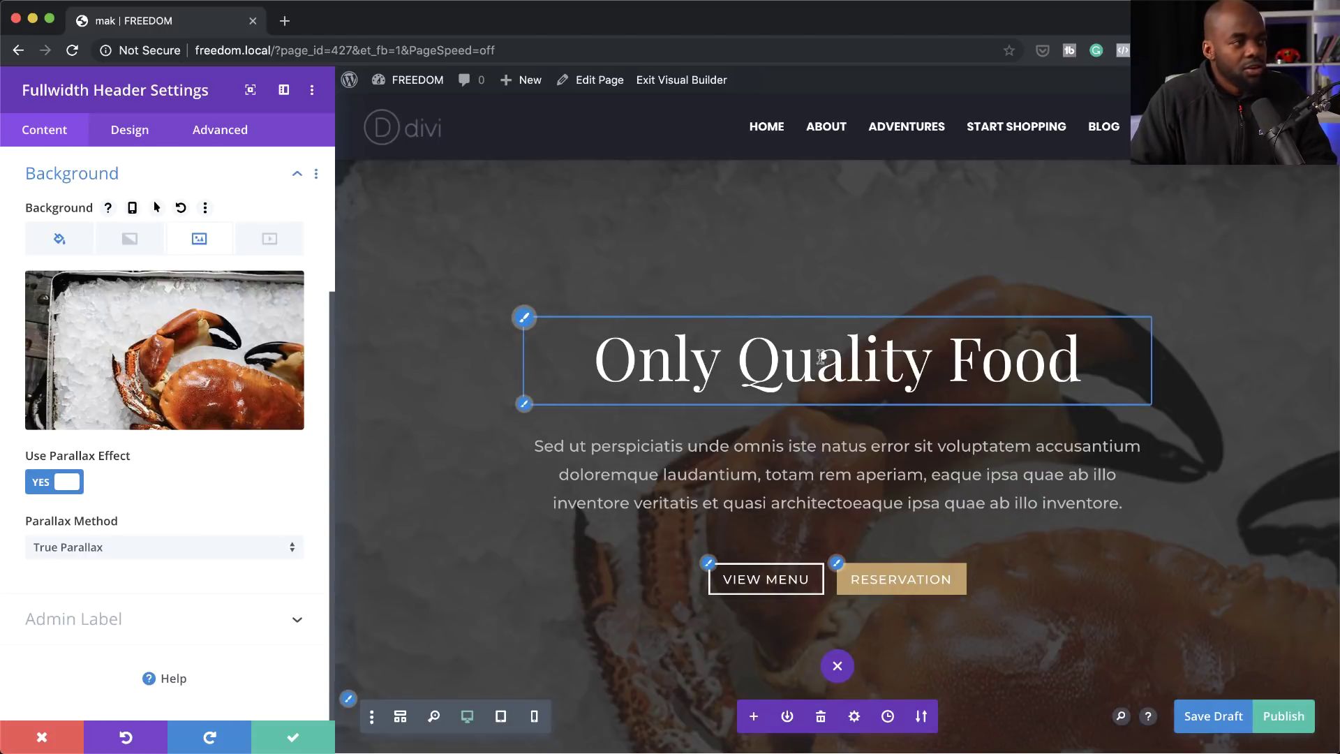
pyautogui.click(293, 737)
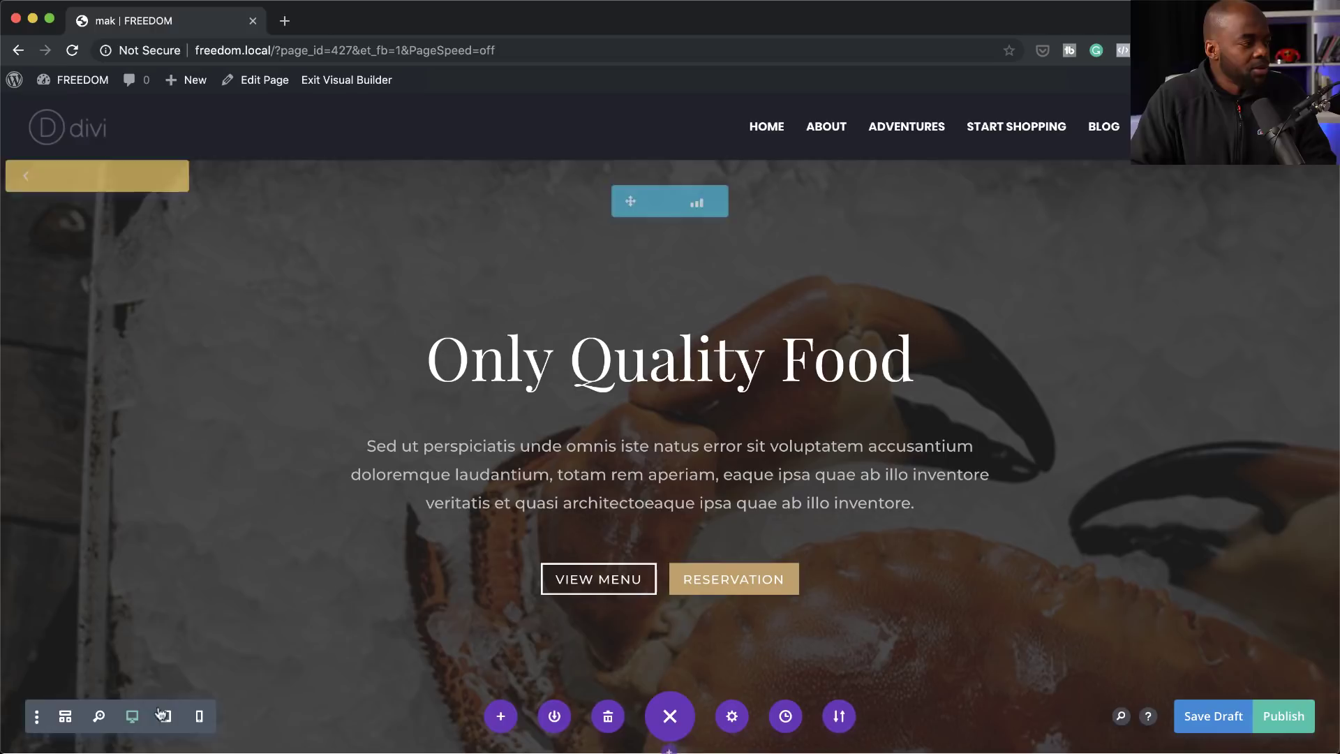
# Expand the first Hero variation in the wireframe and return to the desktop view.
pyautogui.click(65, 716)
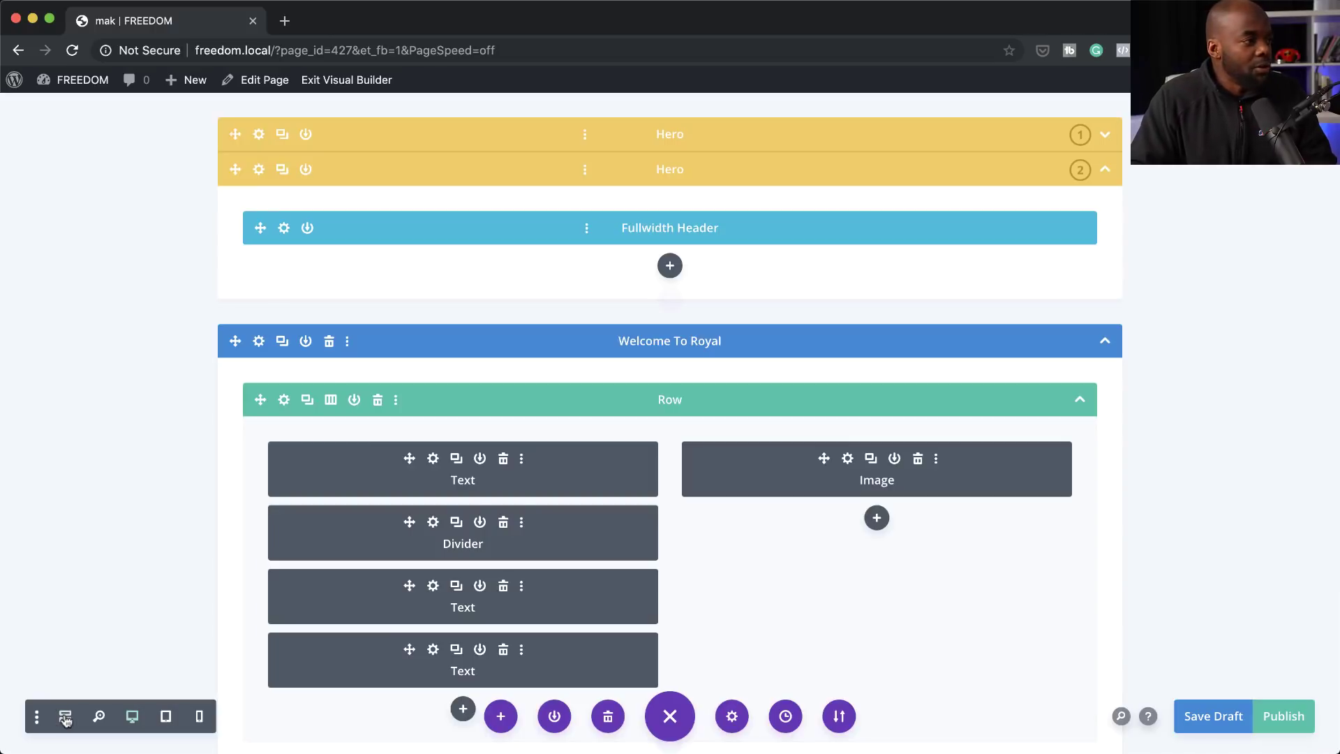
pyautogui.click(1080, 144)
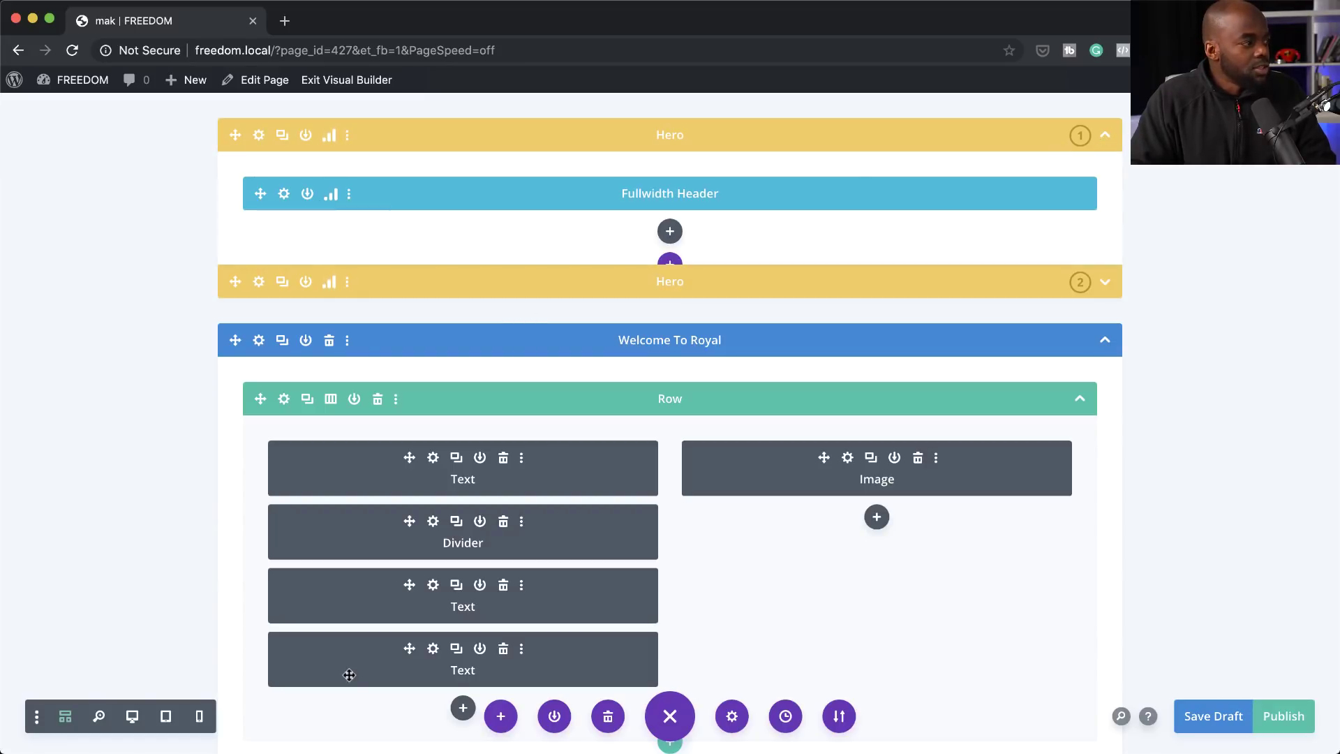
pyautogui.click(131, 716)
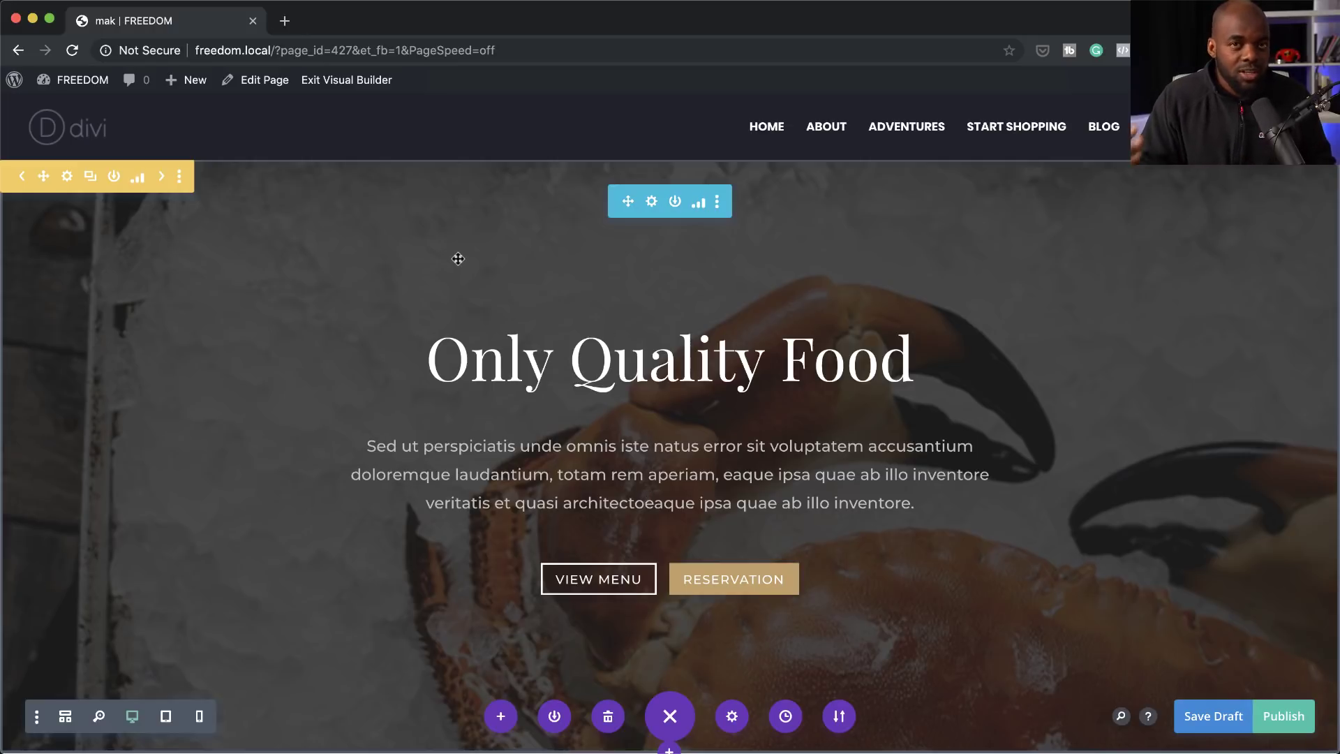
# Review the hero split test's Clicks, Reads, Bounces and Goal Engagement statistics, and close them.
pyautogui.click(138, 177)
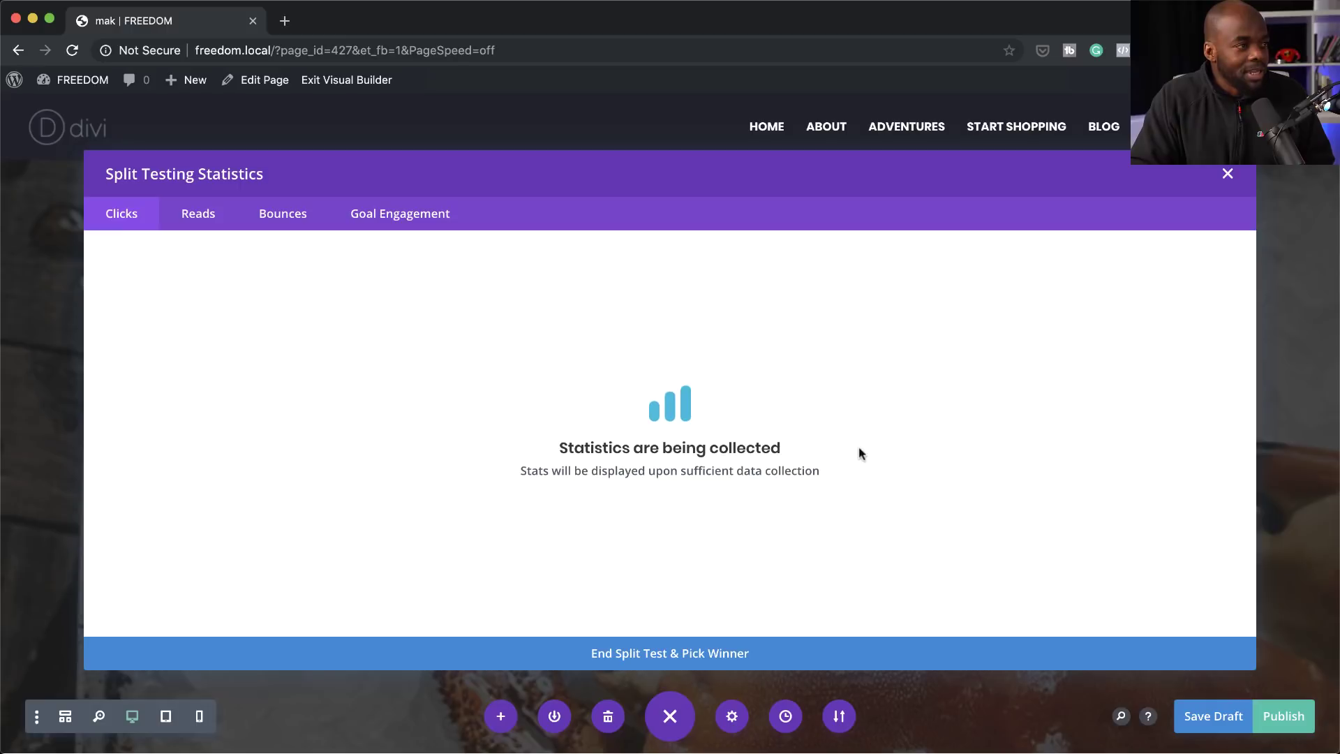
pyautogui.click(202, 218)
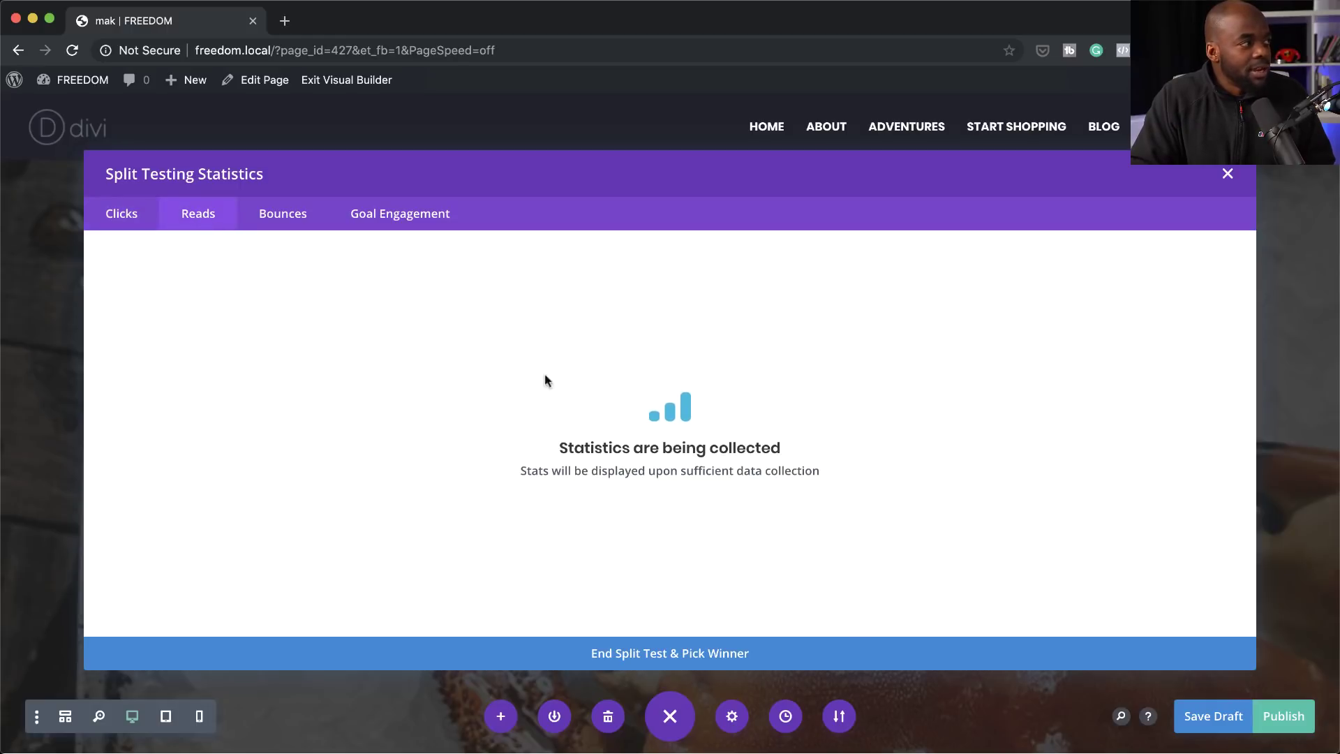
pyautogui.click(292, 218)
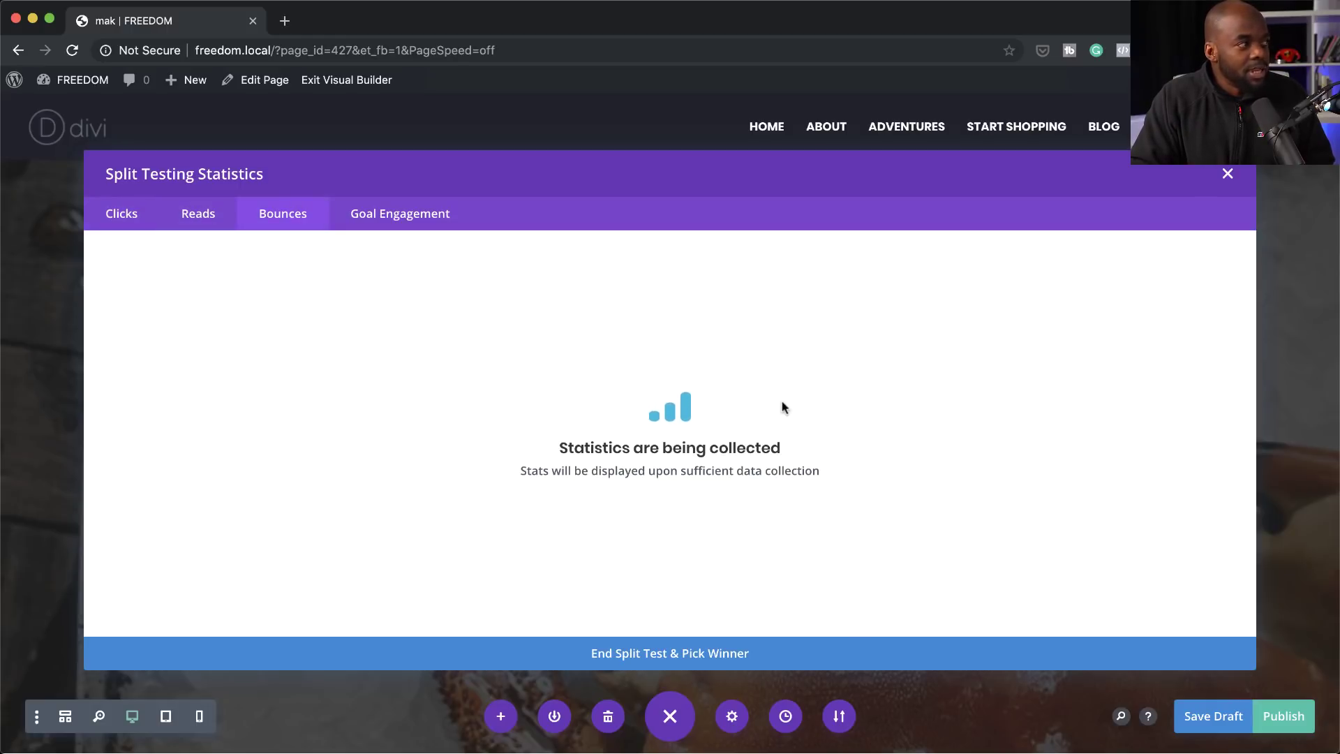
pyautogui.click(399, 217)
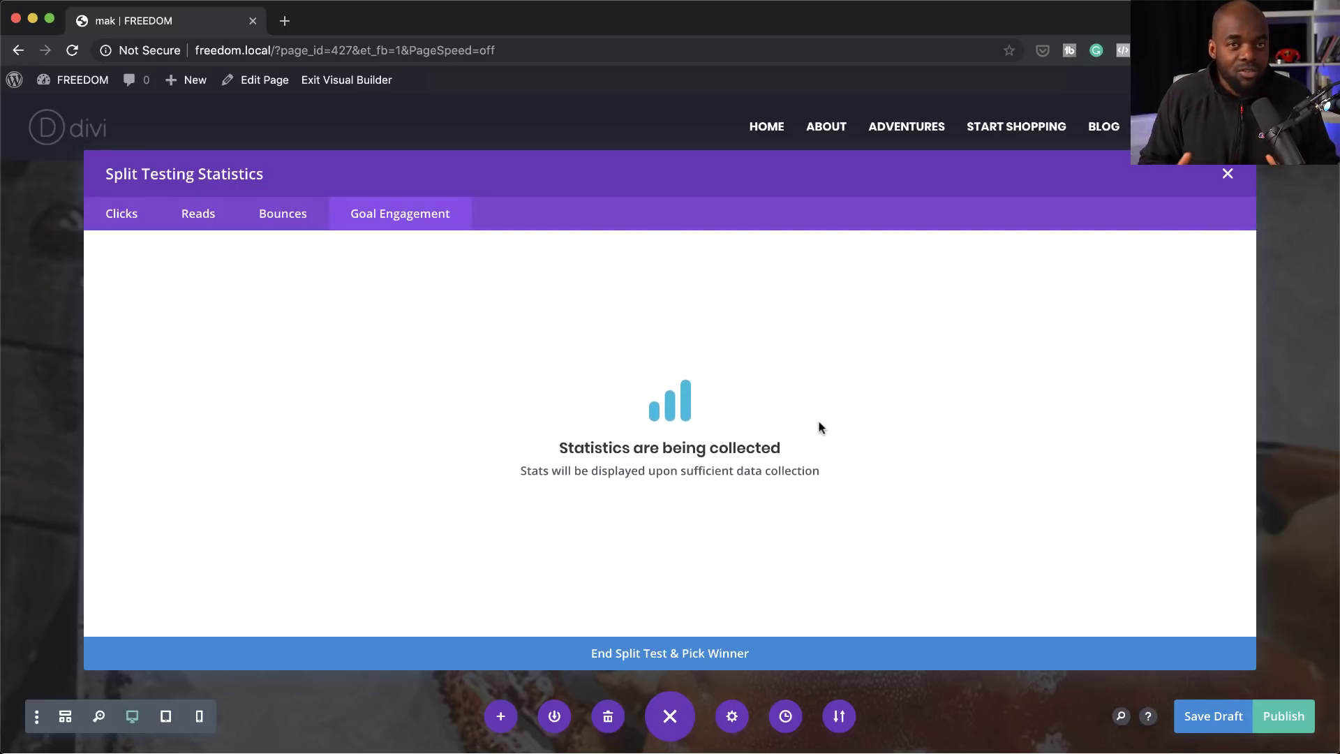
pyautogui.press('super+s')
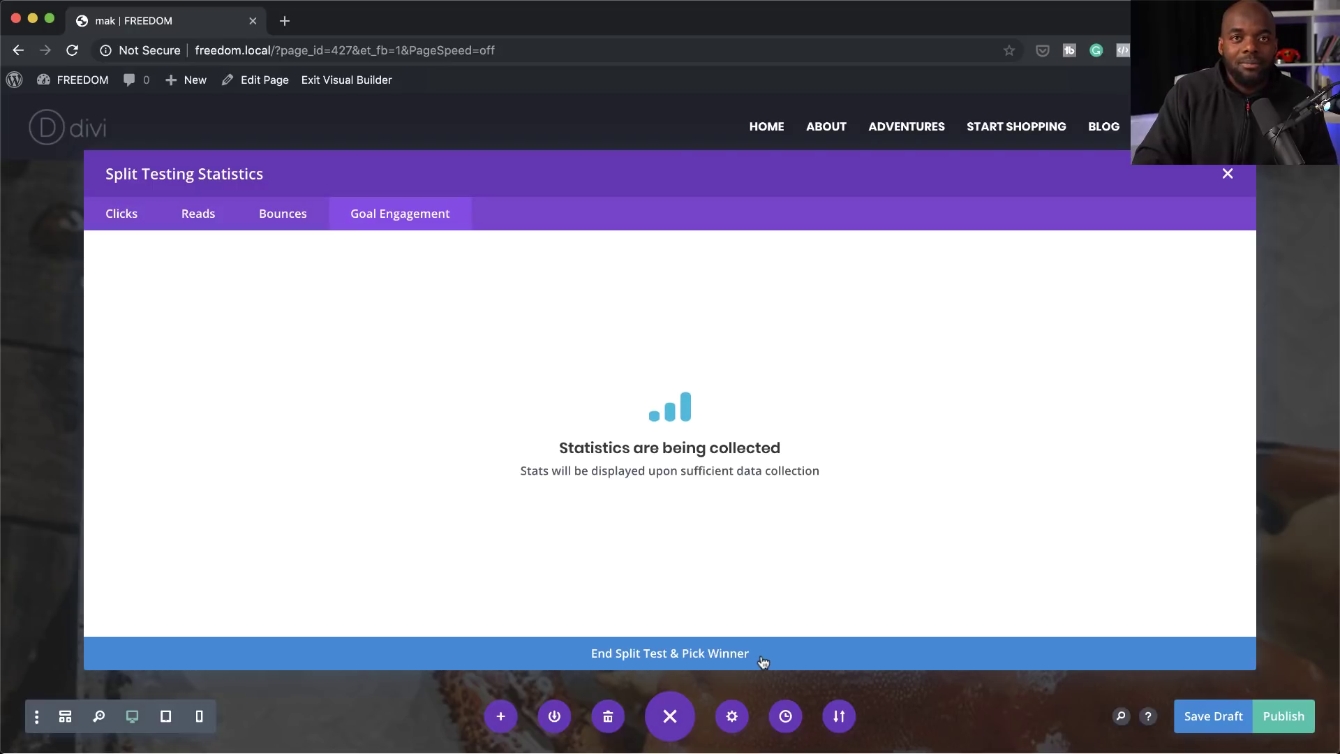
pyautogui.click(1228, 174)
# Open the background options of the body text module beneath the "Welcome To Royal" heading.
pyautogui.scroll(-5, 953, 527)
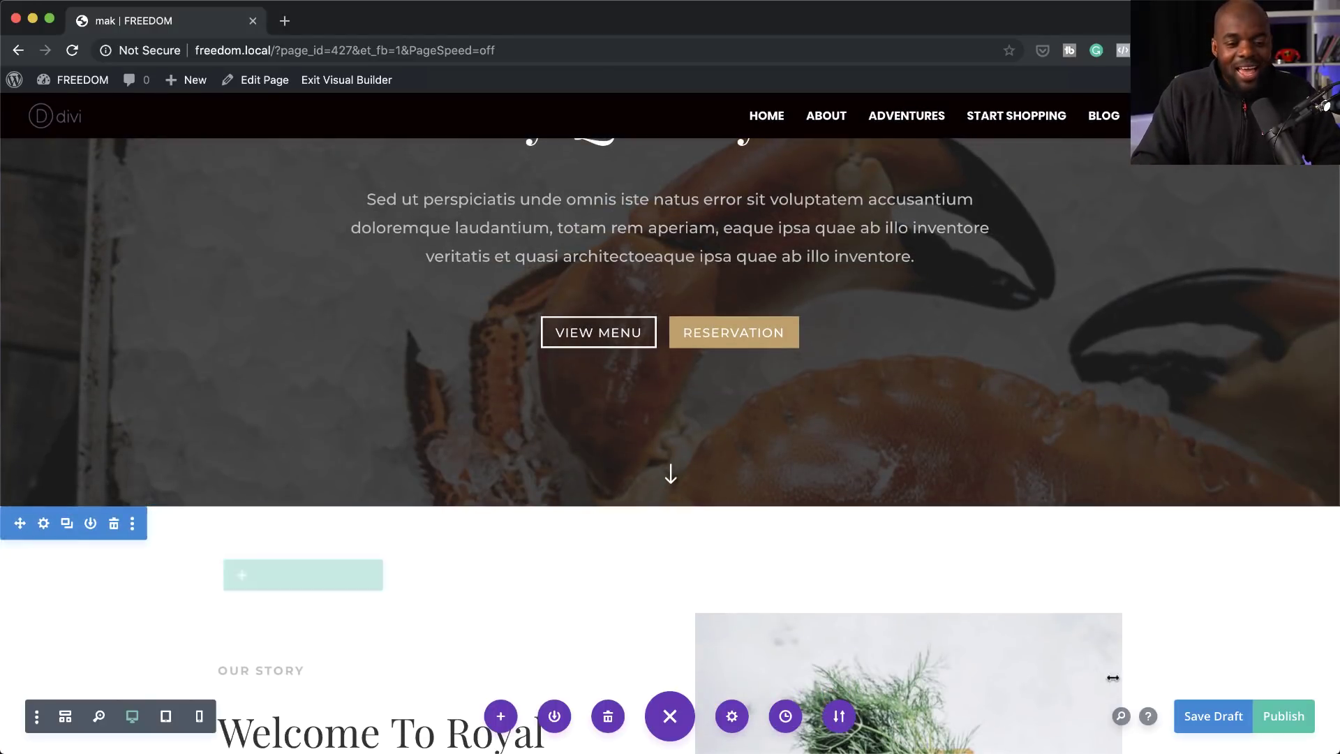
pyautogui.scroll(-4, 693, 534)
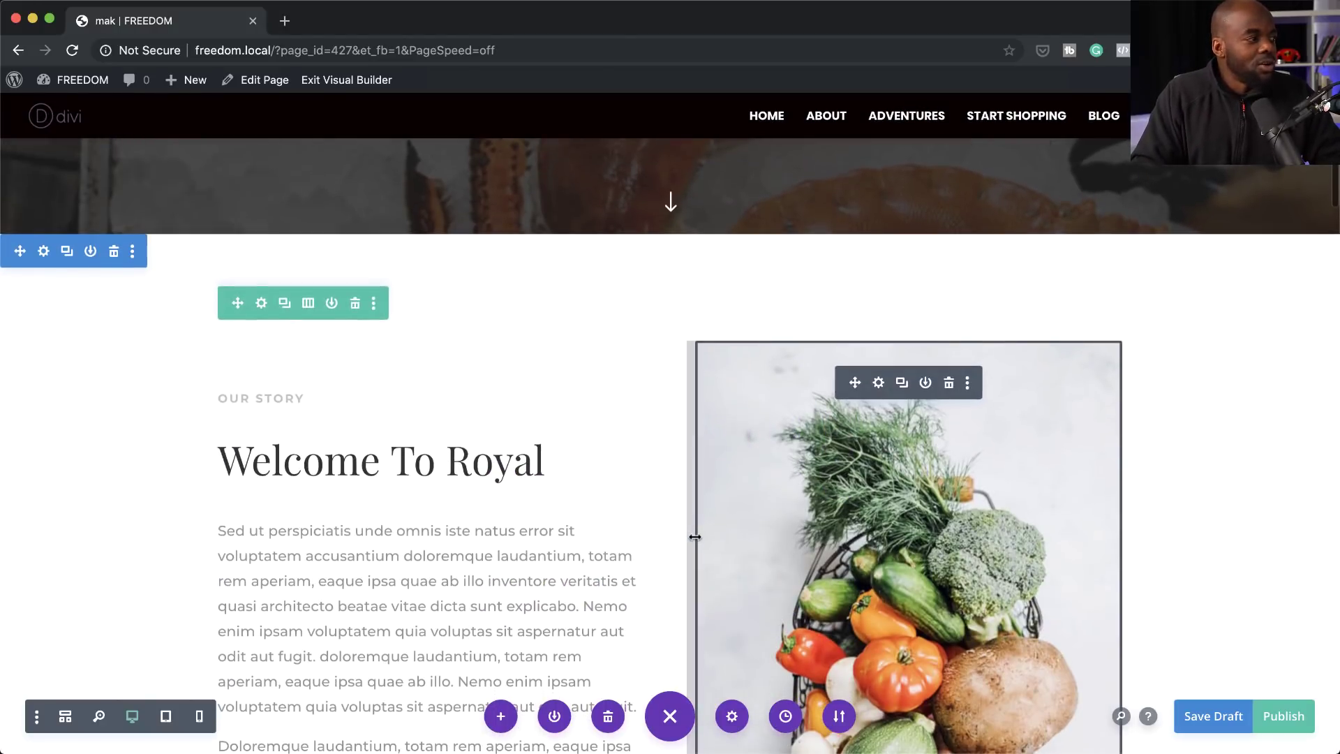
pyautogui.scroll(-3, 695, 537)
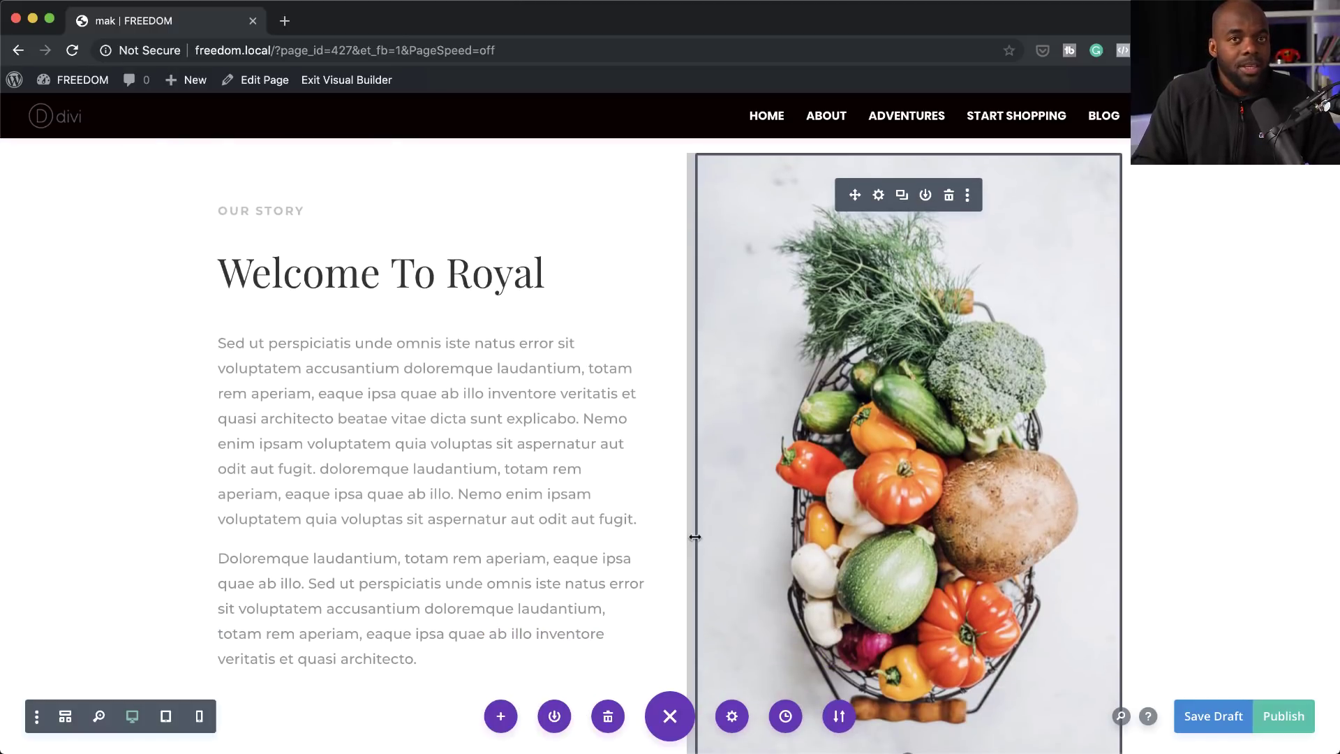
pyautogui.moveTo(291, 332)
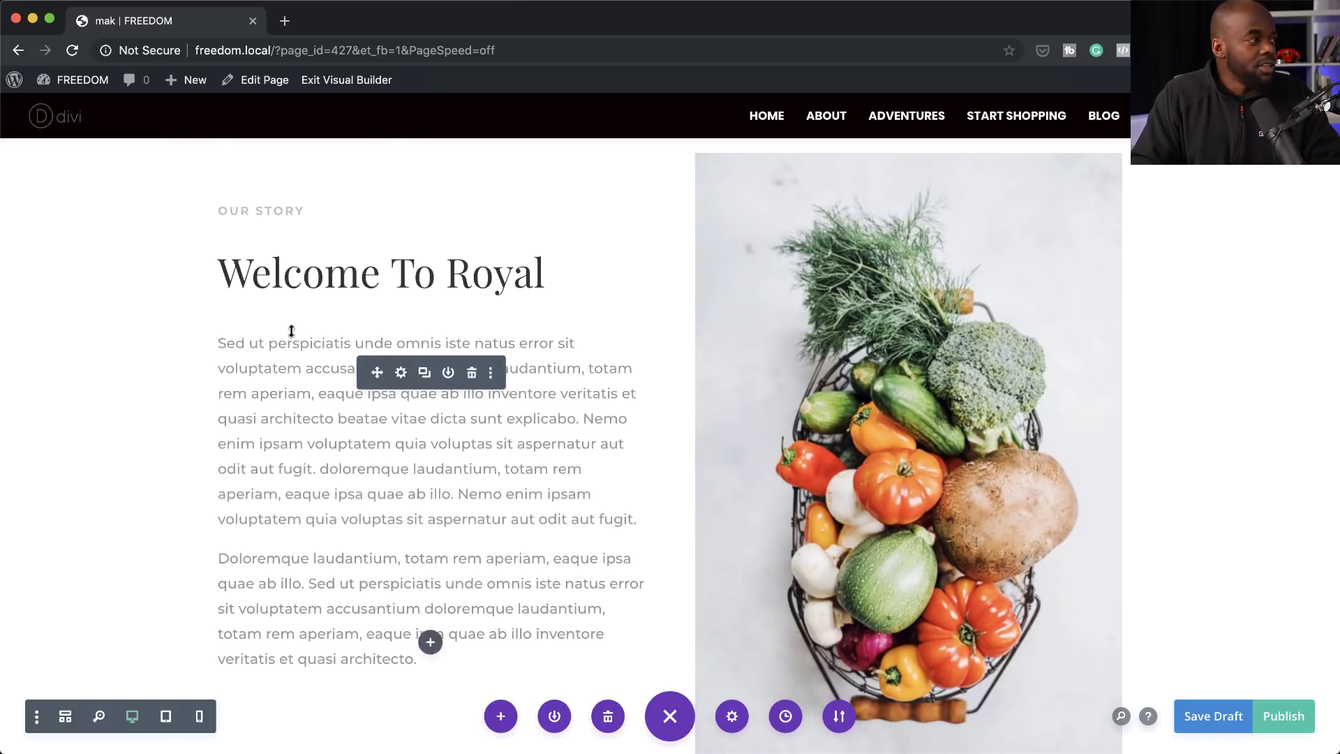
pyautogui.click(401, 374)
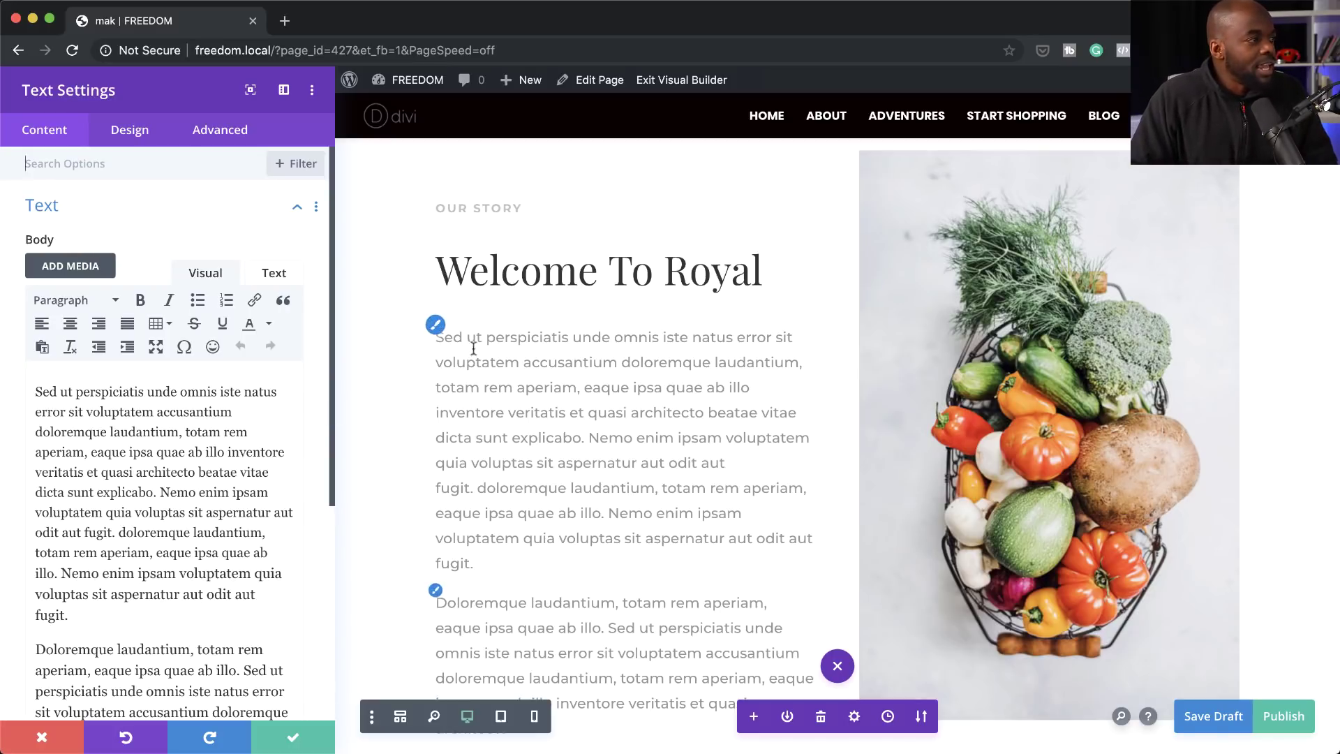
pyautogui.scroll(-10, 245, 481)
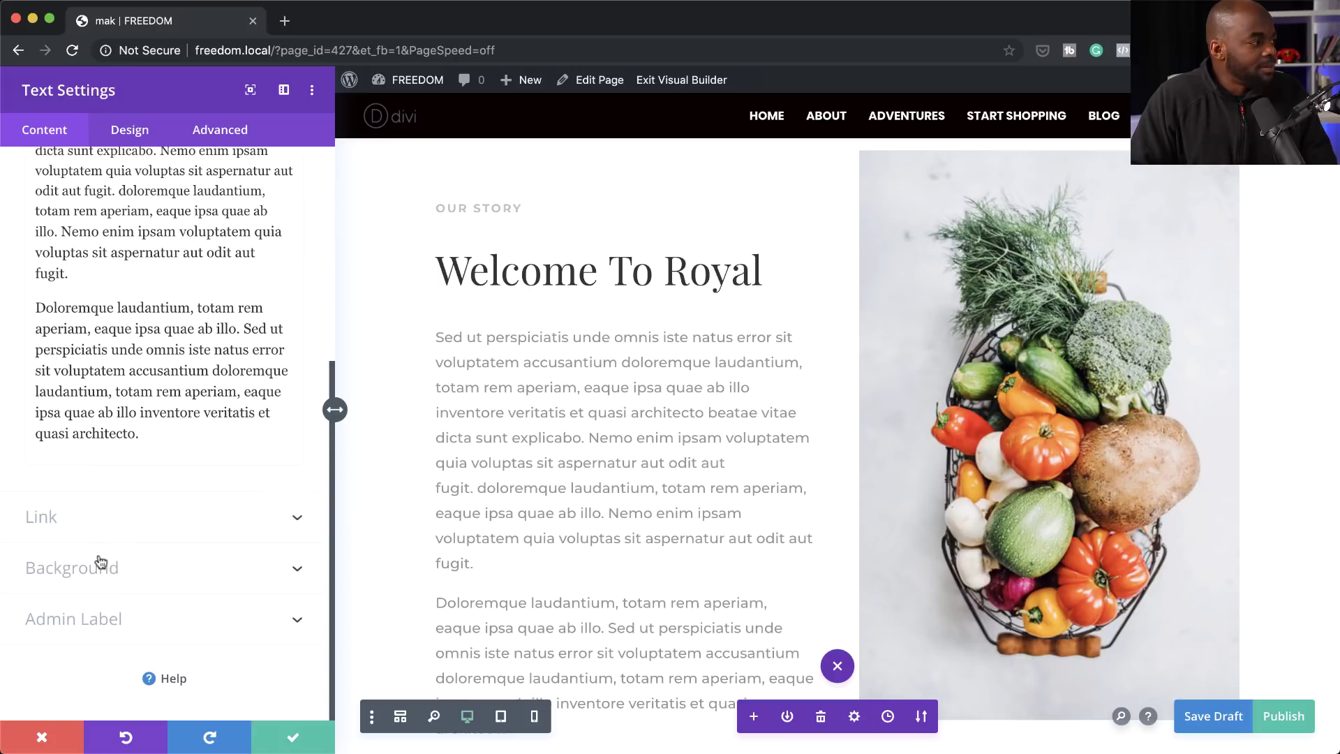
pyautogui.click(99, 565)
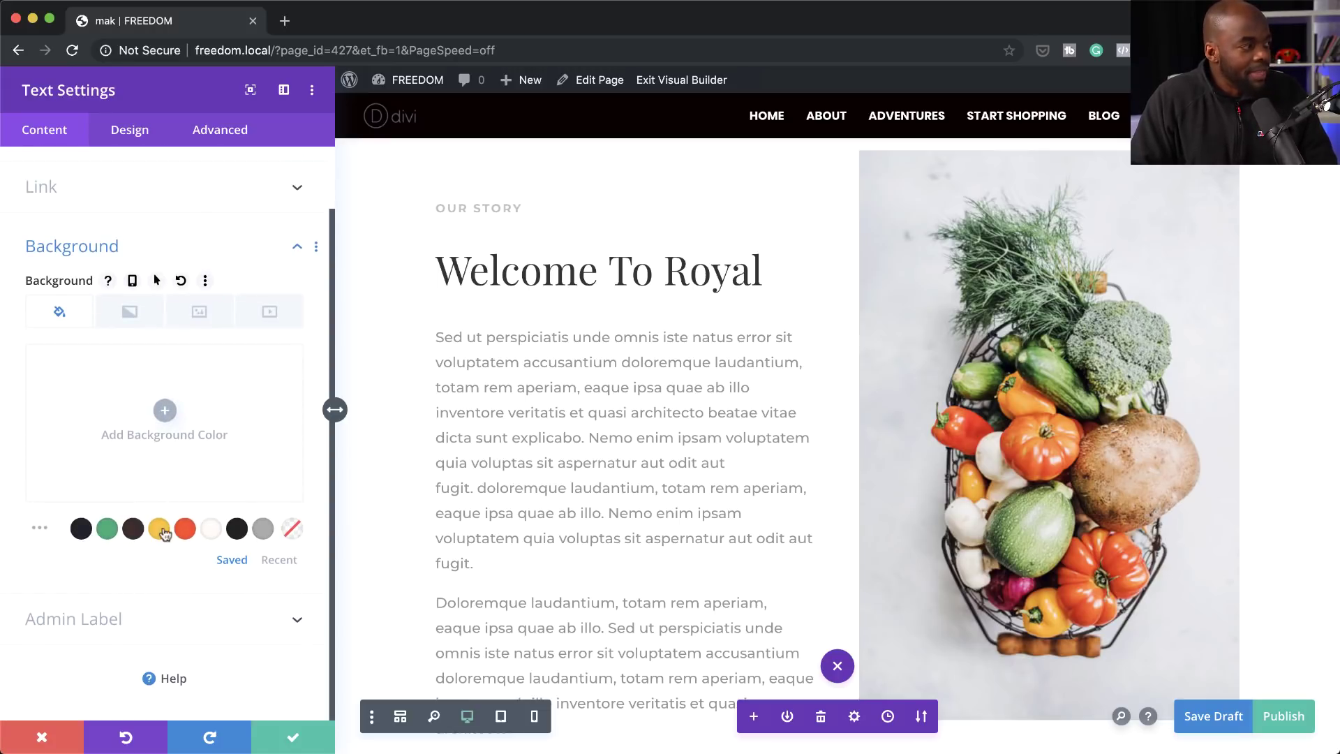
# Set the text module's background to the orange shade from the expanded saved palette, and show the recently used colours.
pyautogui.click(41, 531)
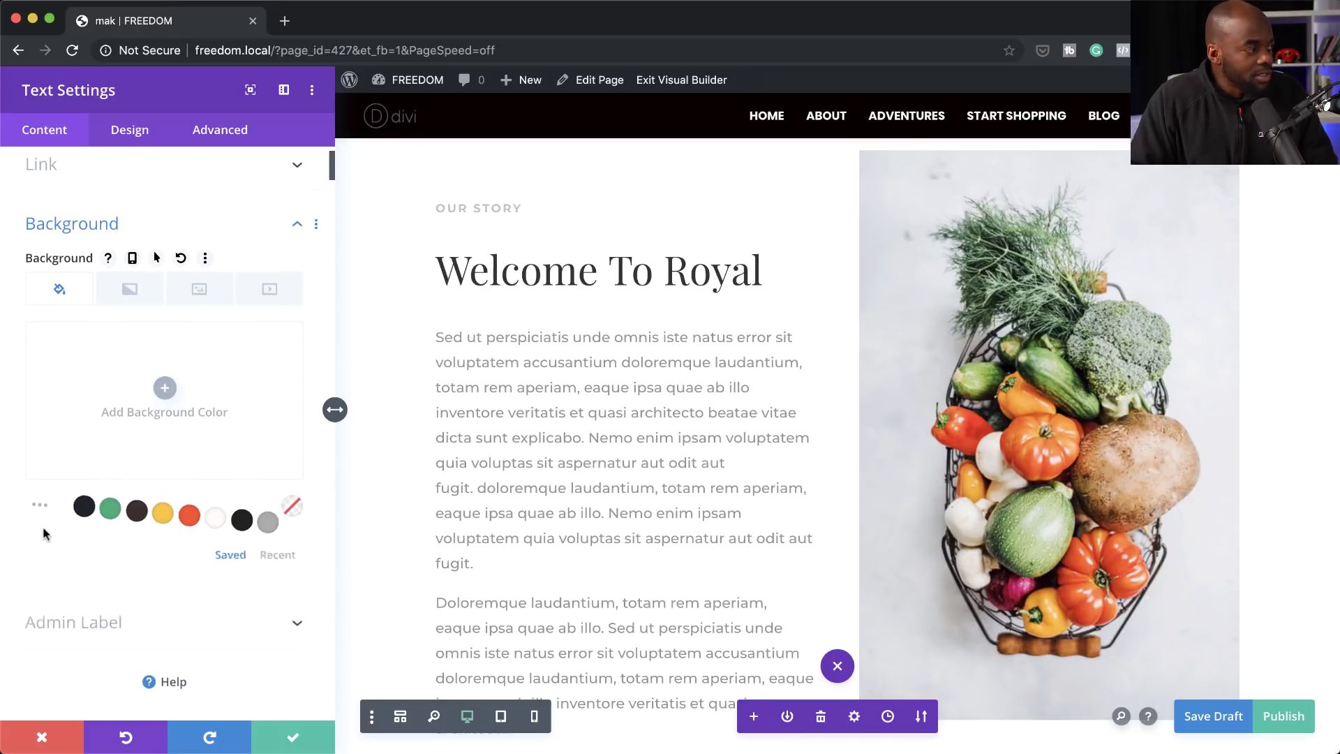
pyautogui.scroll(-1, 31, 538)
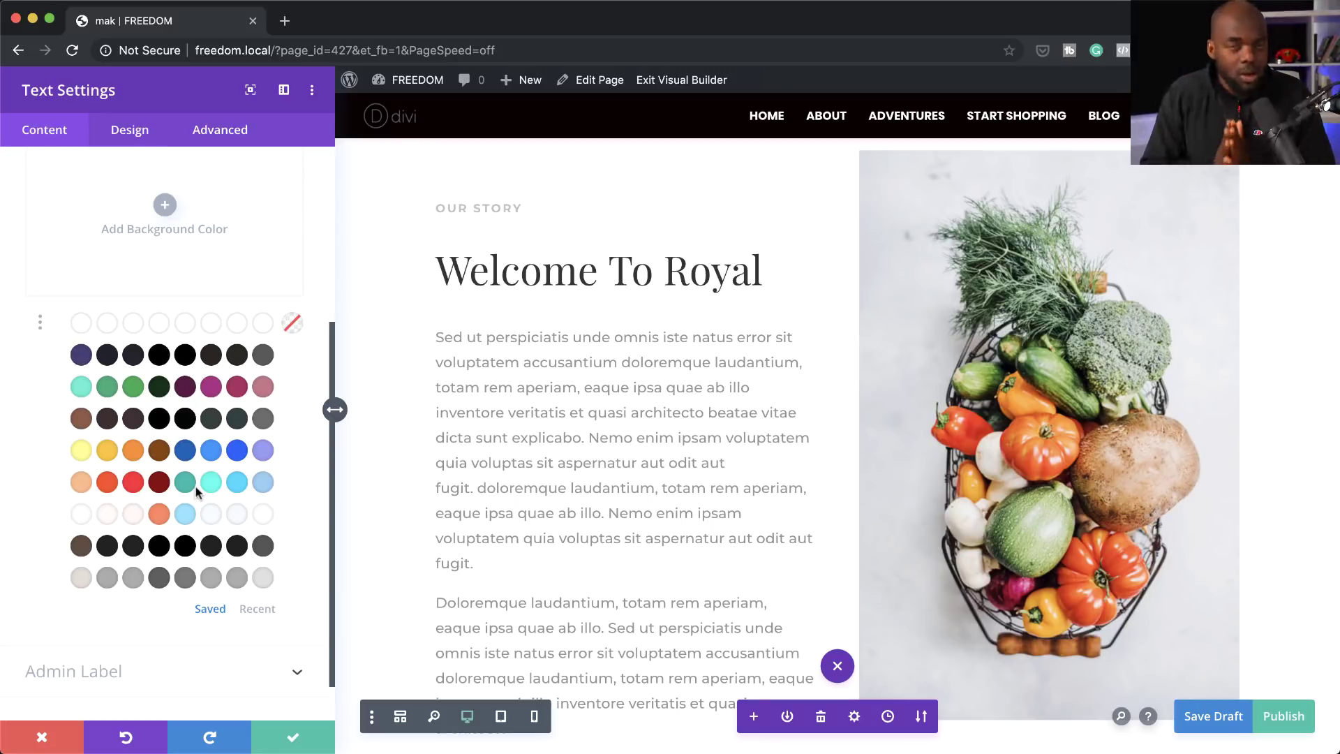
pyautogui.hotkey('ctrl', 's')
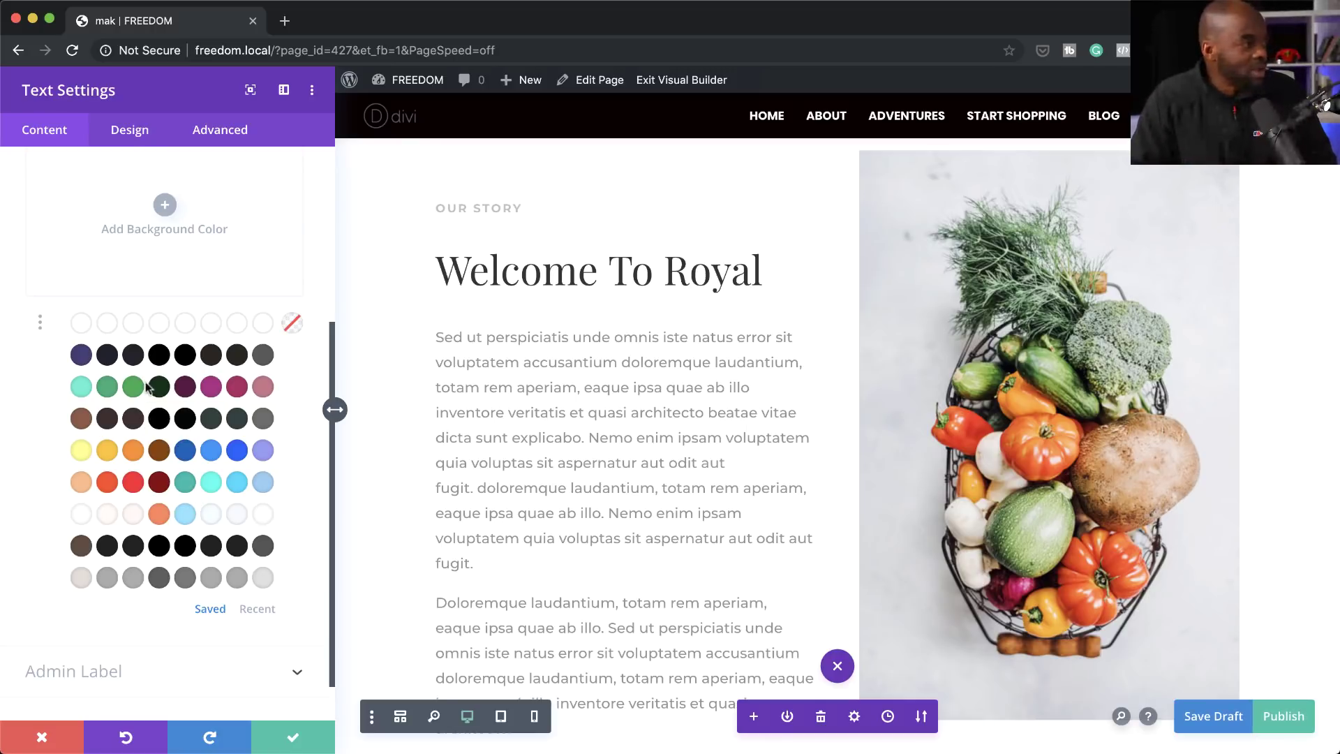
pyautogui.click(133, 451)
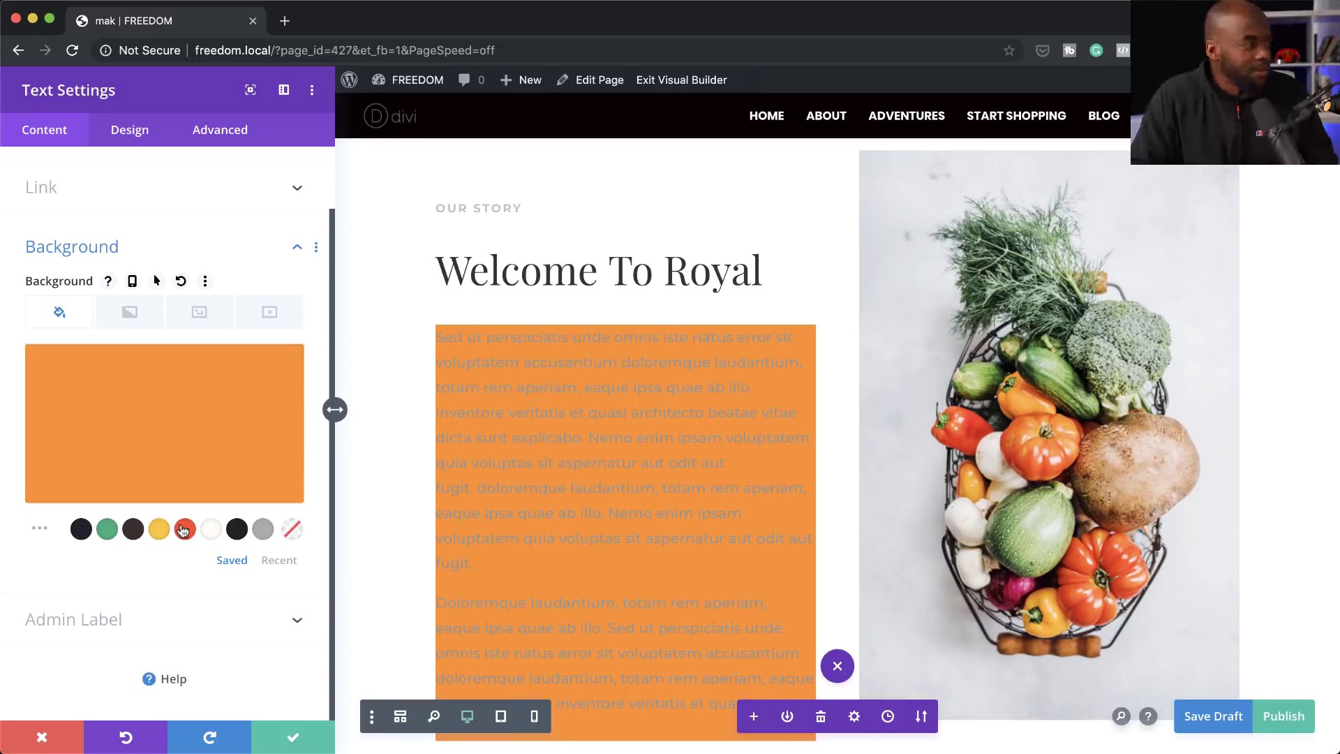
pyautogui.click(282, 563)
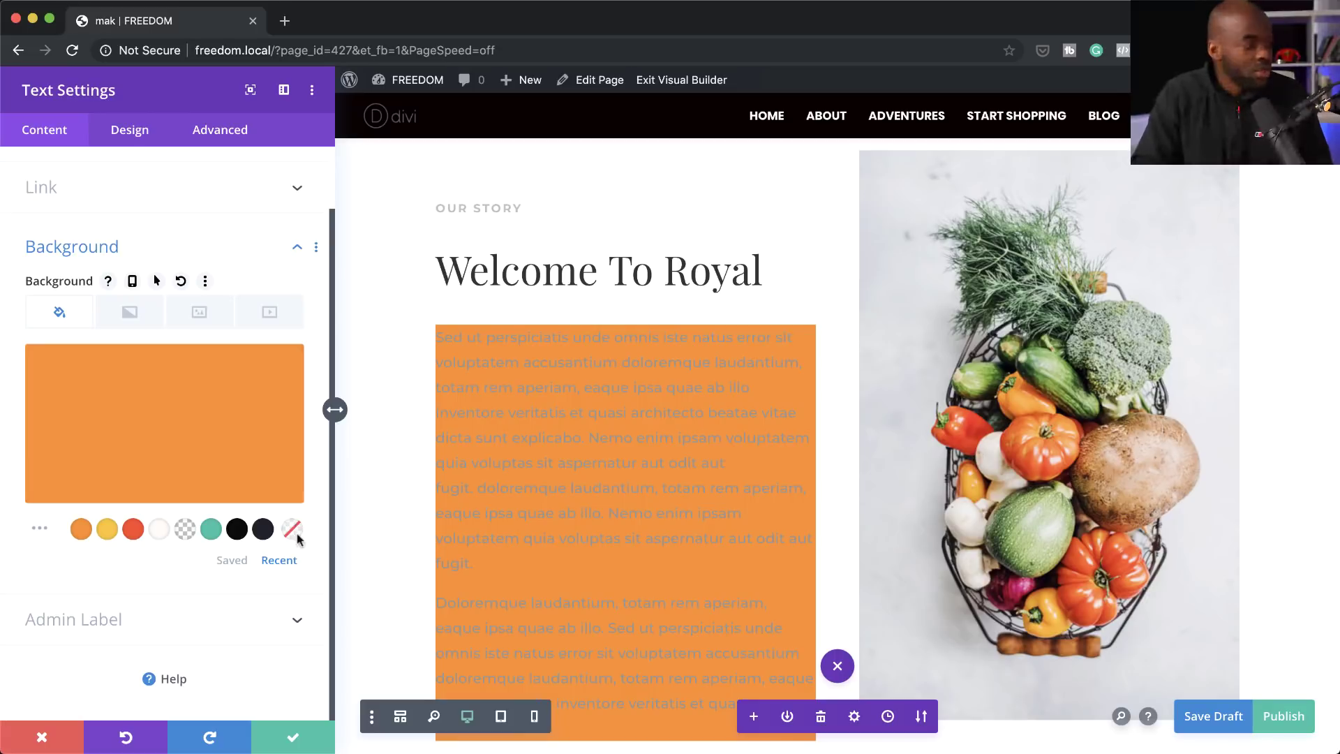
# Discard the orange background change to the text module and close its settings.
pyautogui.click(47, 739)
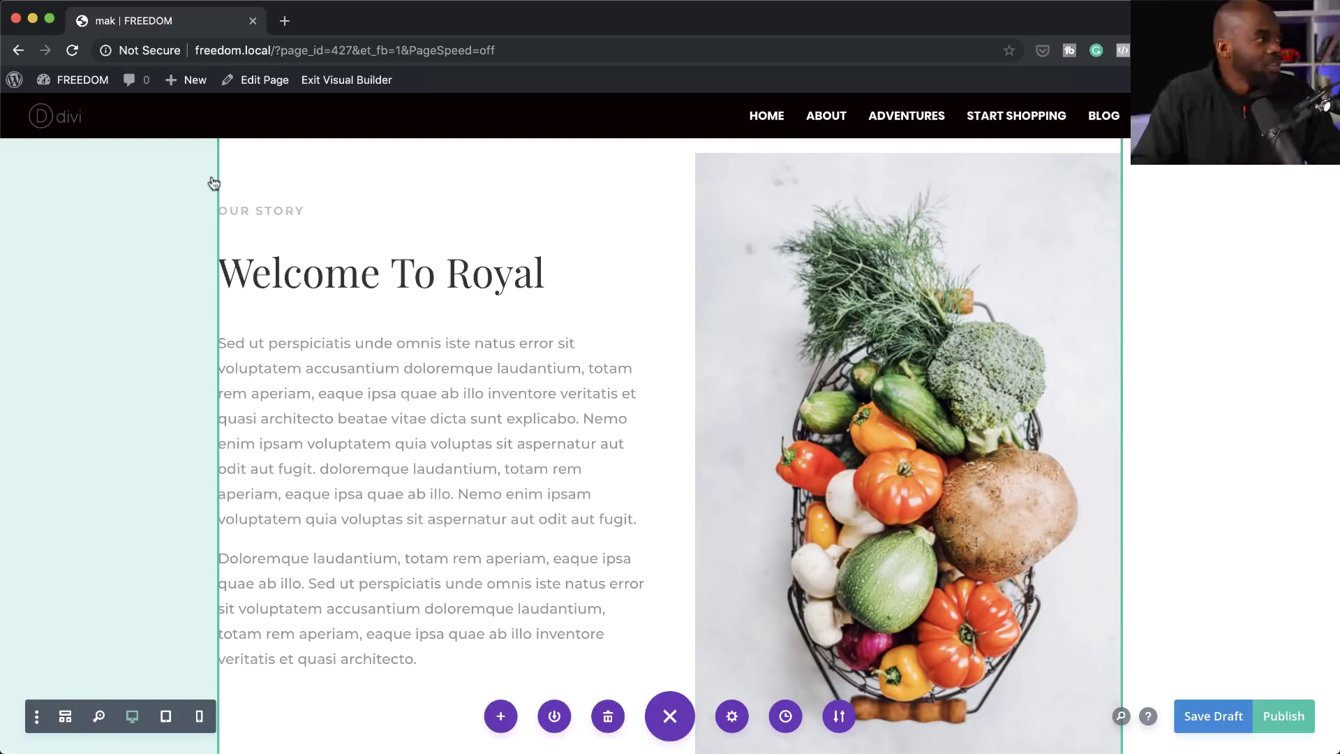
# Open the FREEDOM site's WordPress dashboard in a separate browser tab, keeping the mak page open.
pyautogui.moveTo(69, 82)
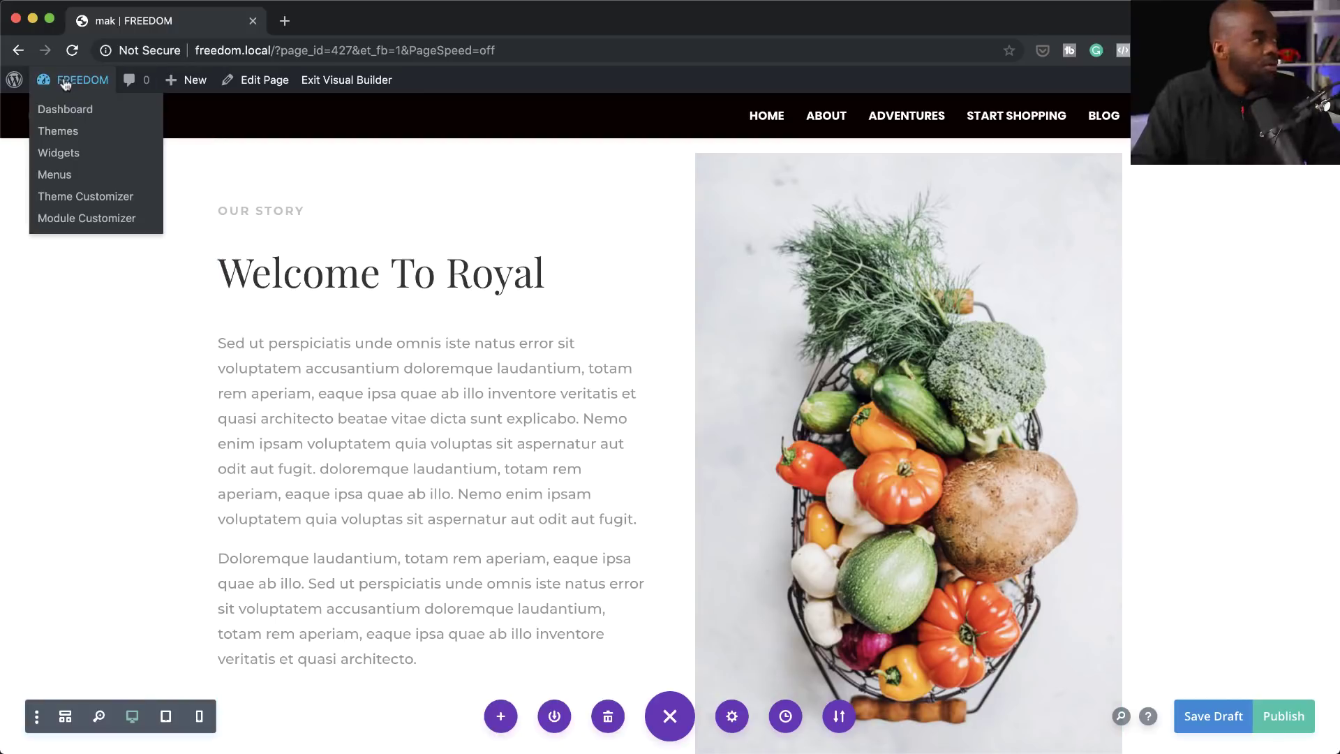
pyautogui.click(81, 110)
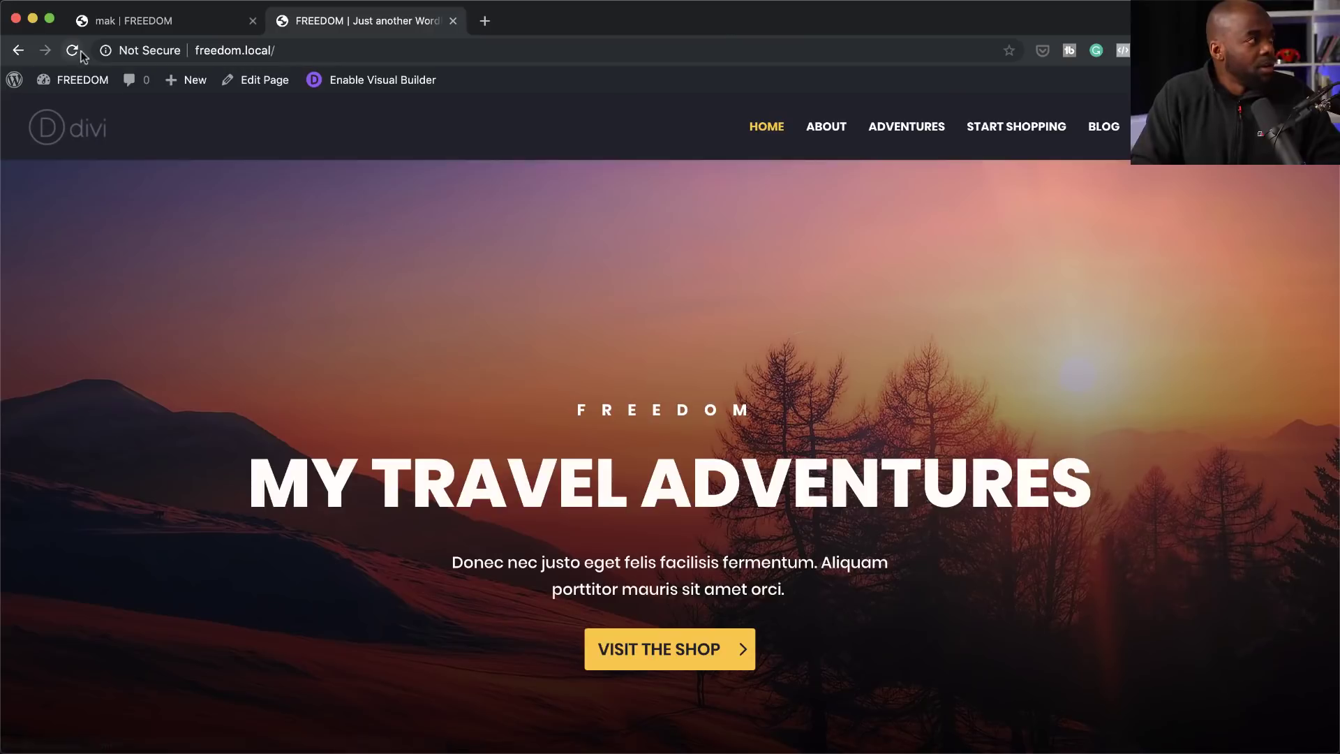
pyautogui.moveTo(87, 83)
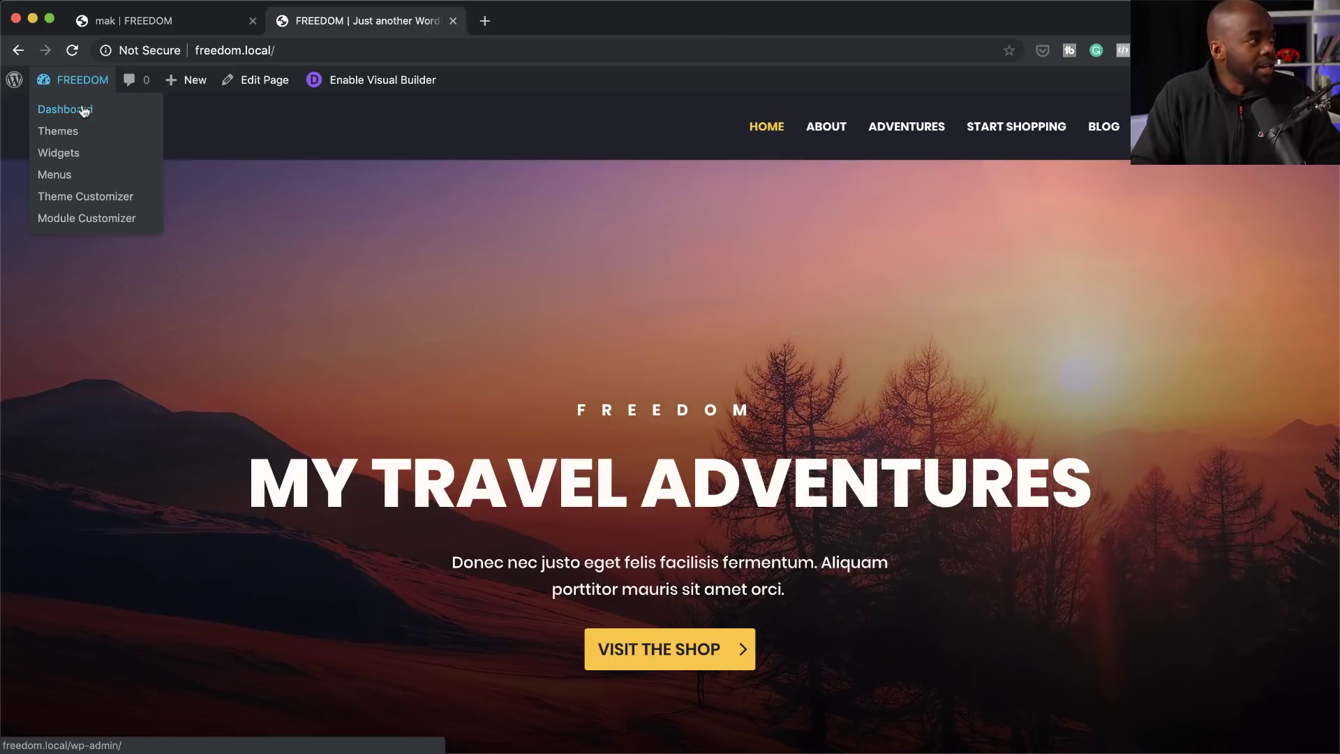
pyautogui.click(84, 110)
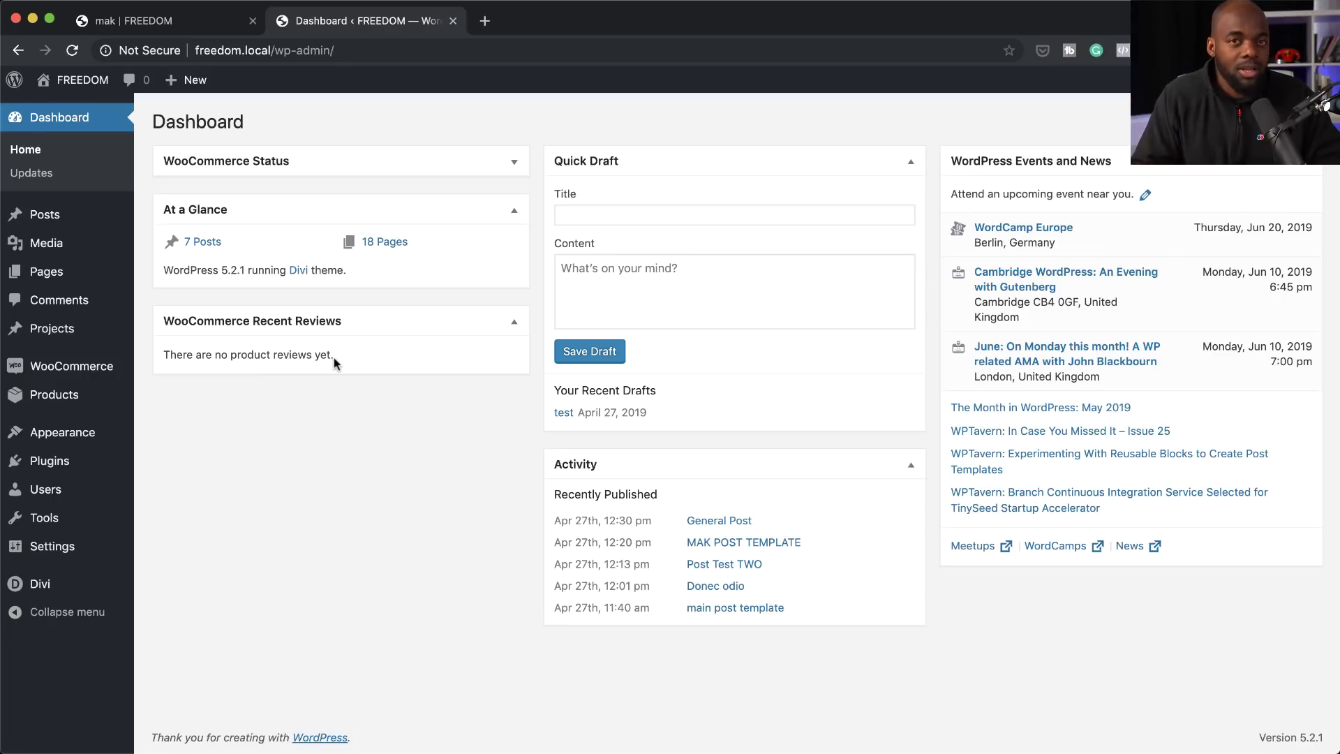
# Add a new page titled "test page" and start editing it with the Divi Builder.
pyautogui.moveTo(70, 274)
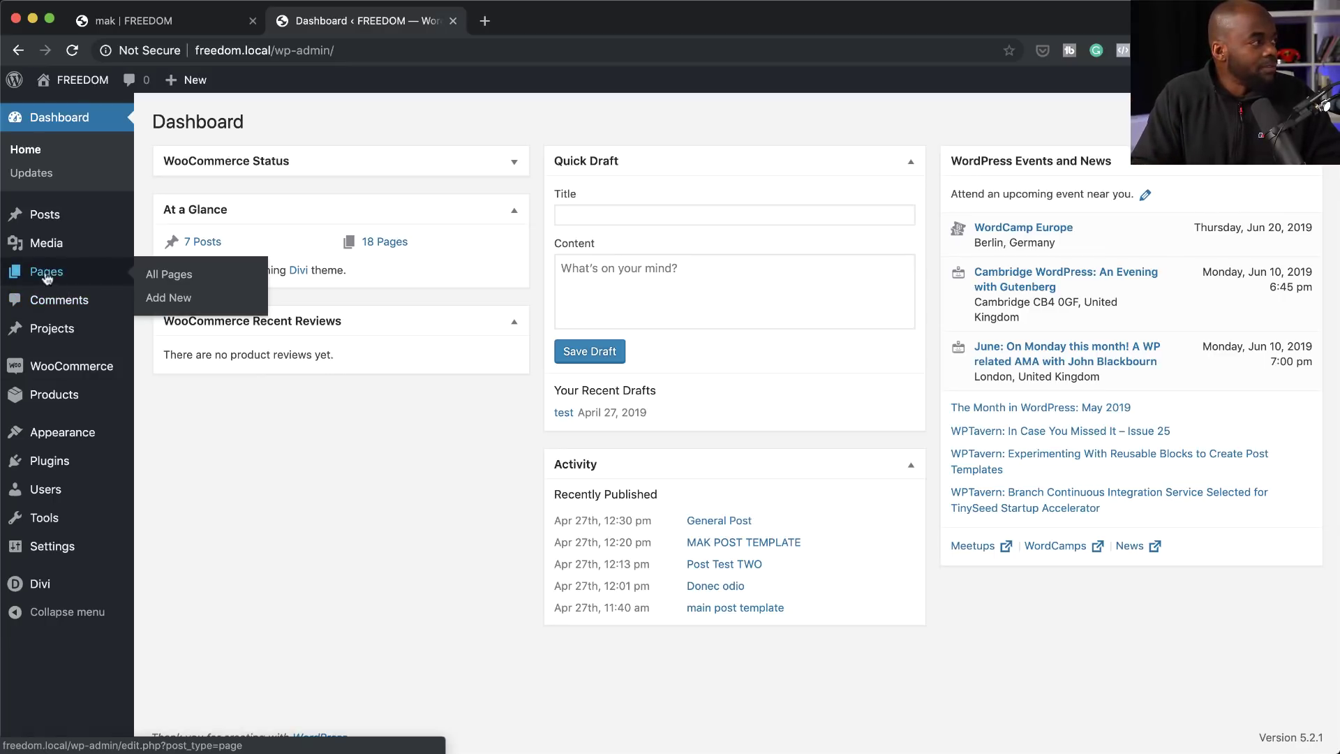
pyautogui.click(165, 297)
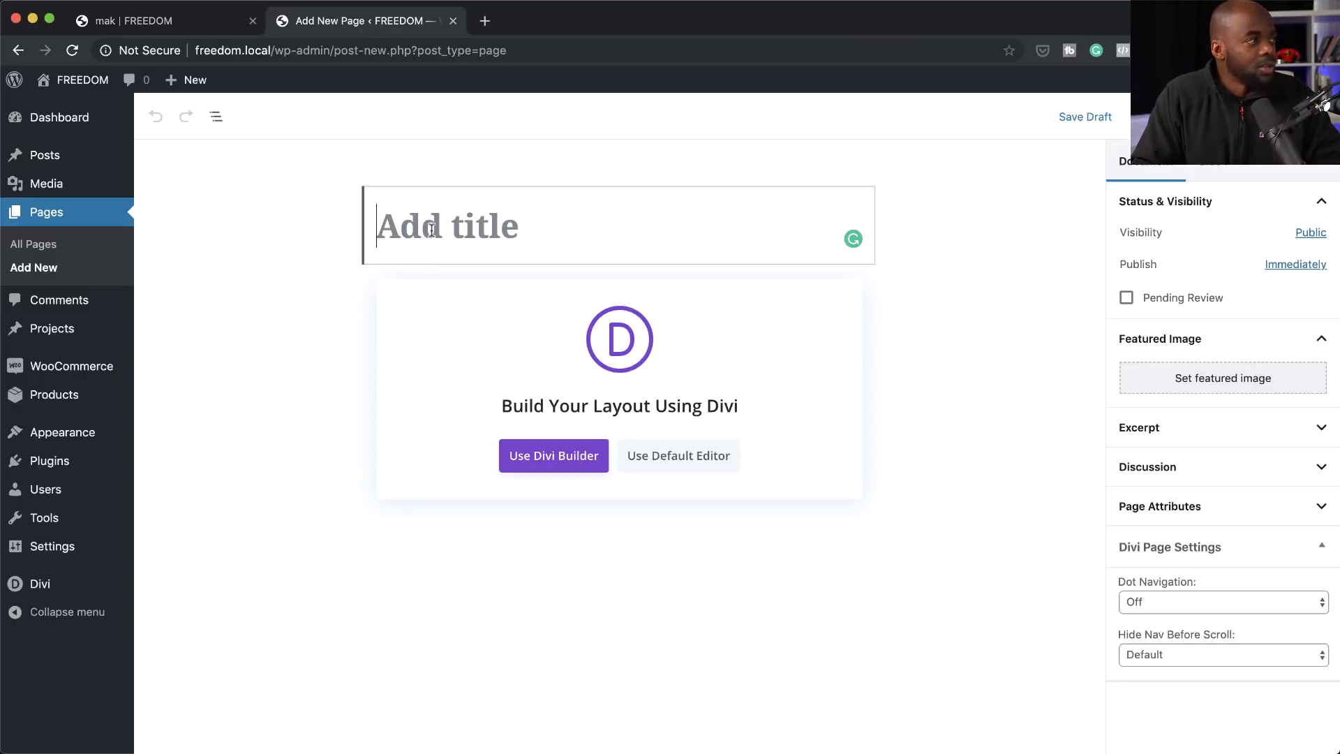
pyautogui.write('te')
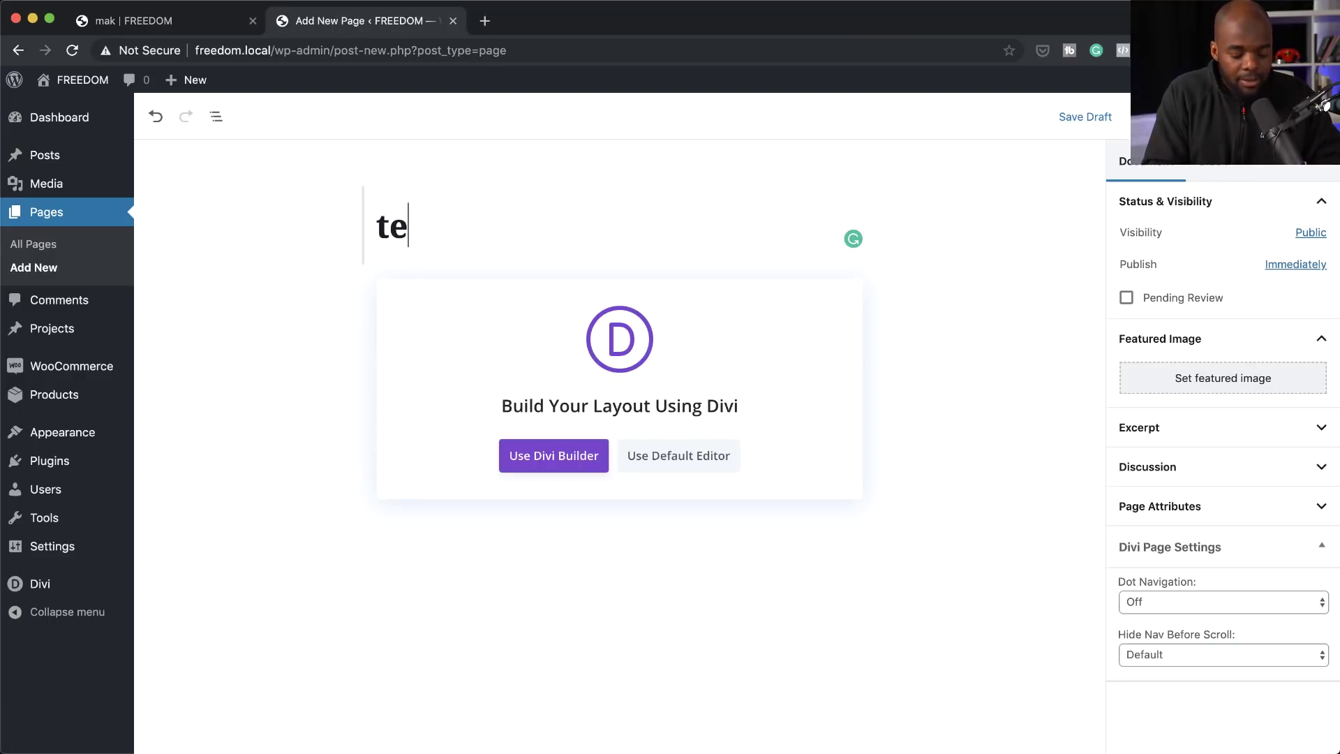
pyautogui.write('st page')
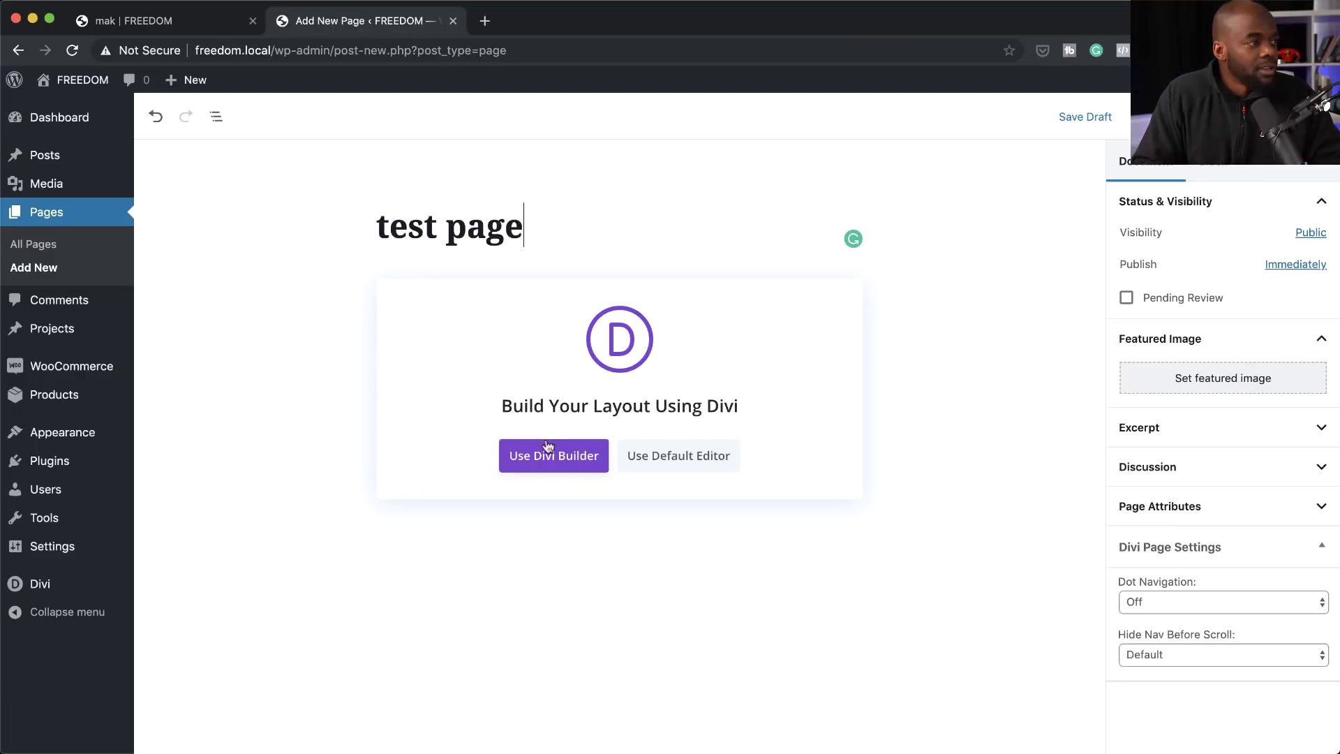
pyautogui.click(548, 457)
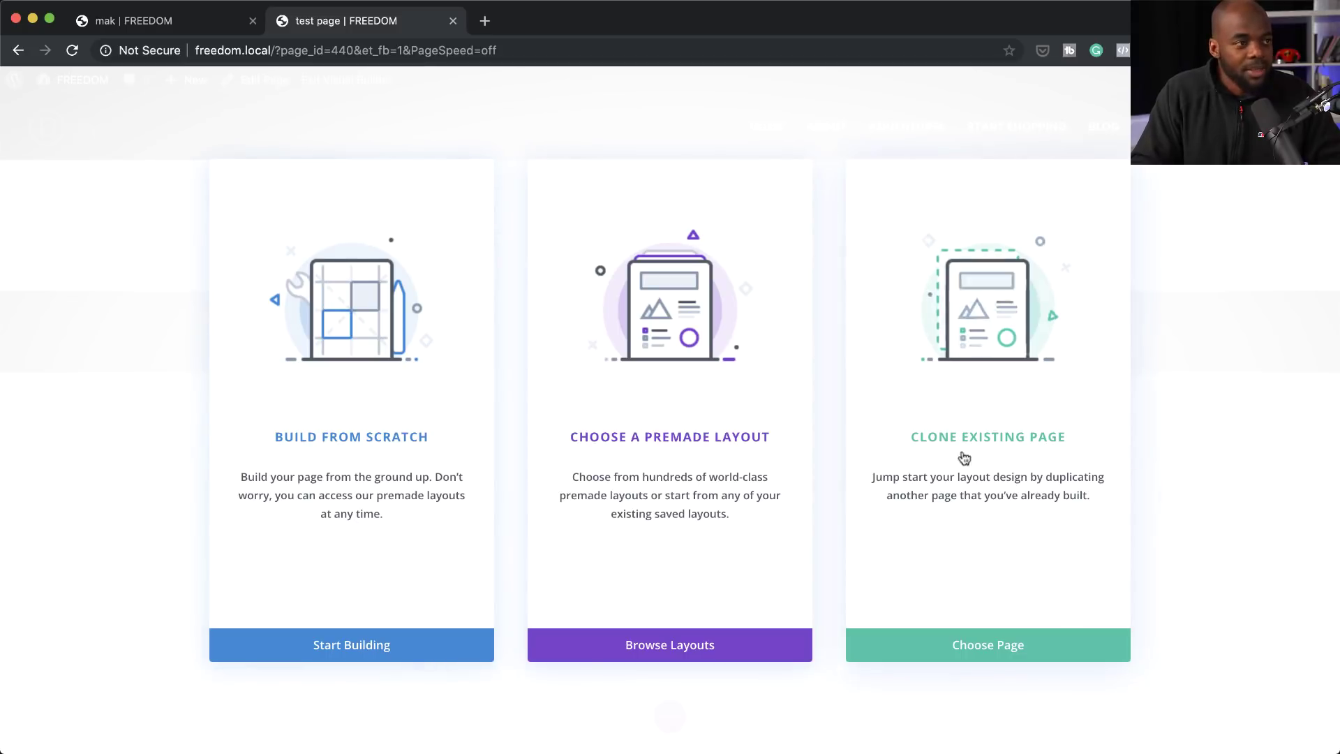
# Clone the existing Walkthroughs page into the test page.
pyautogui.click(1019, 444)
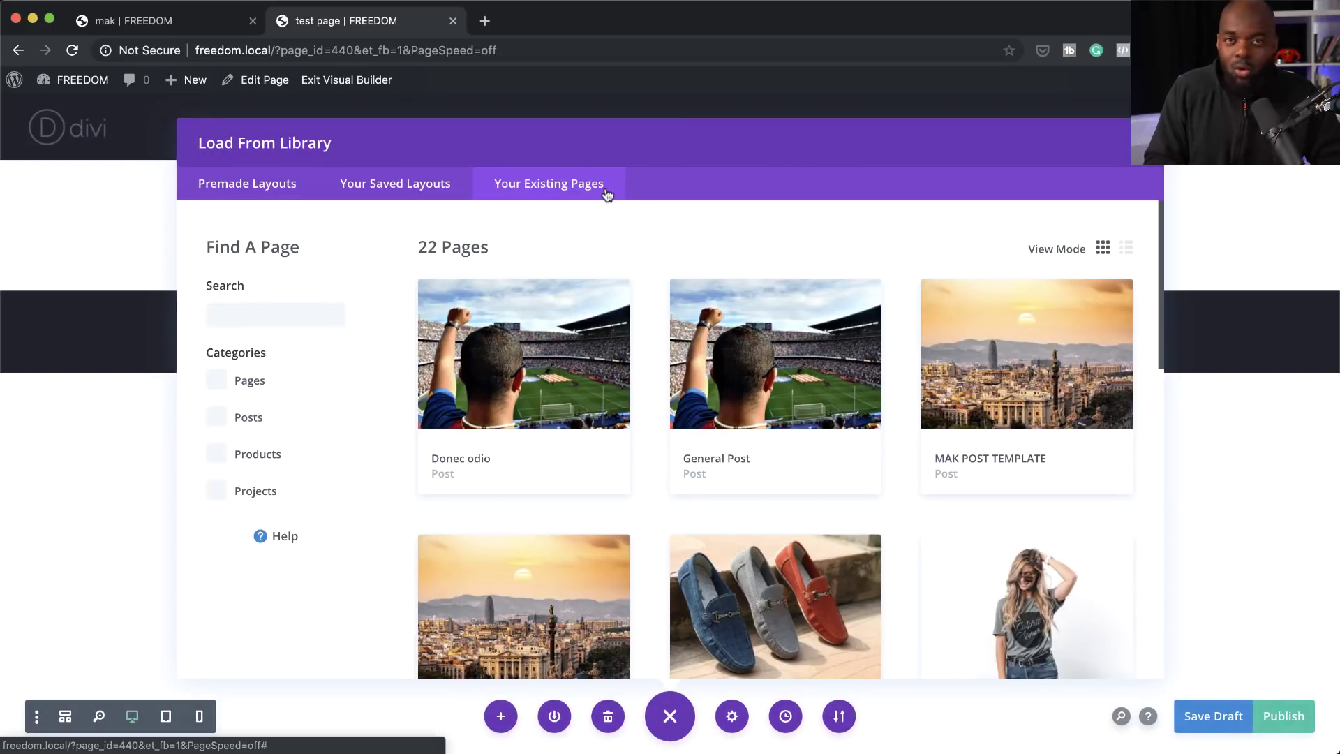
pyautogui.scroll(-8, 737, 478)
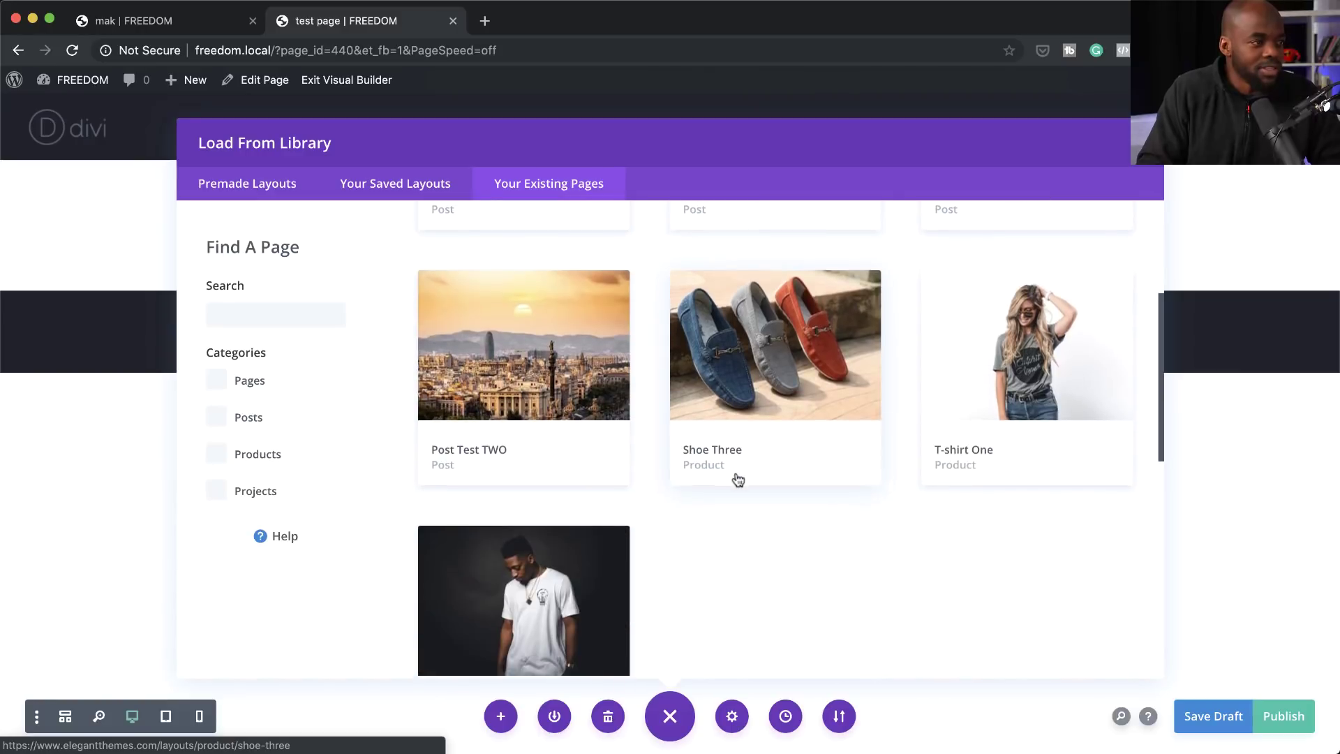
pyautogui.scroll(-5, 738, 479)
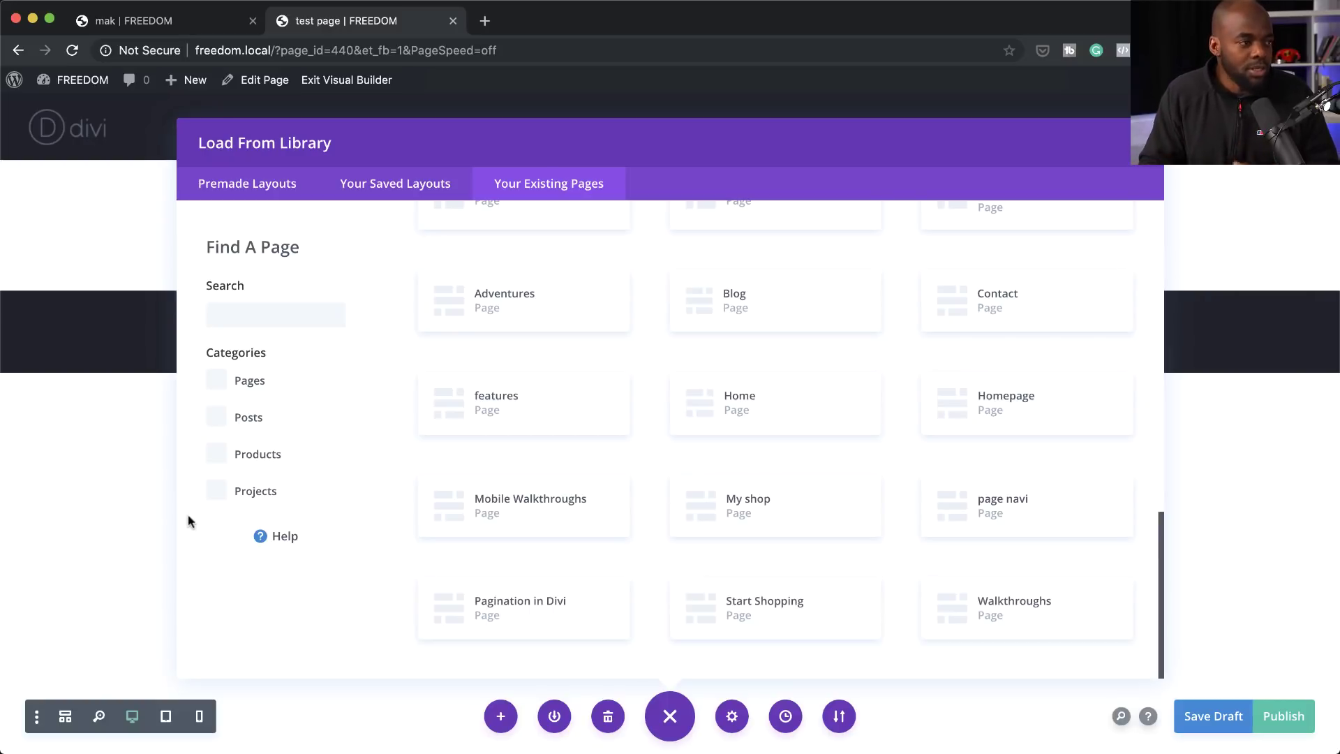
pyautogui.click(1004, 604)
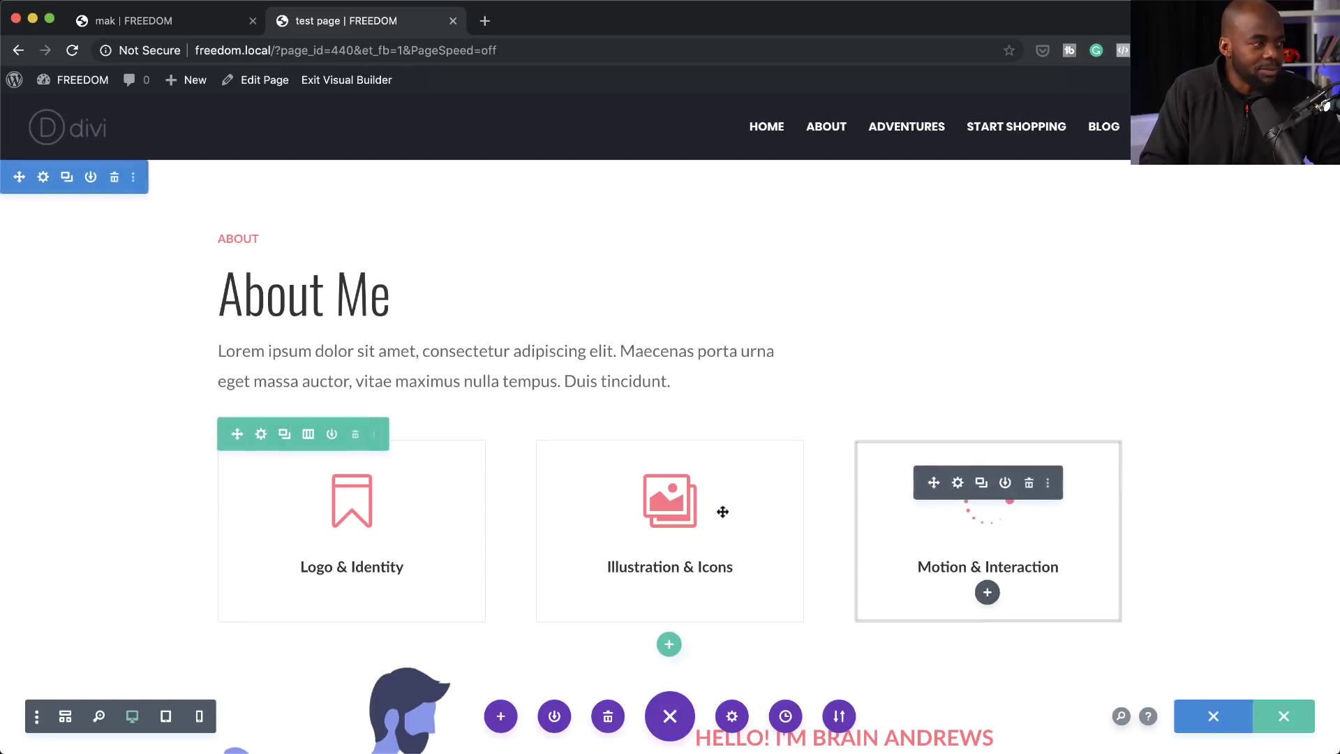
# Delete the row with the seated man illustration and introduction text, beneath the three service boxes.
pyautogui.scroll(-5, 1062, 643)
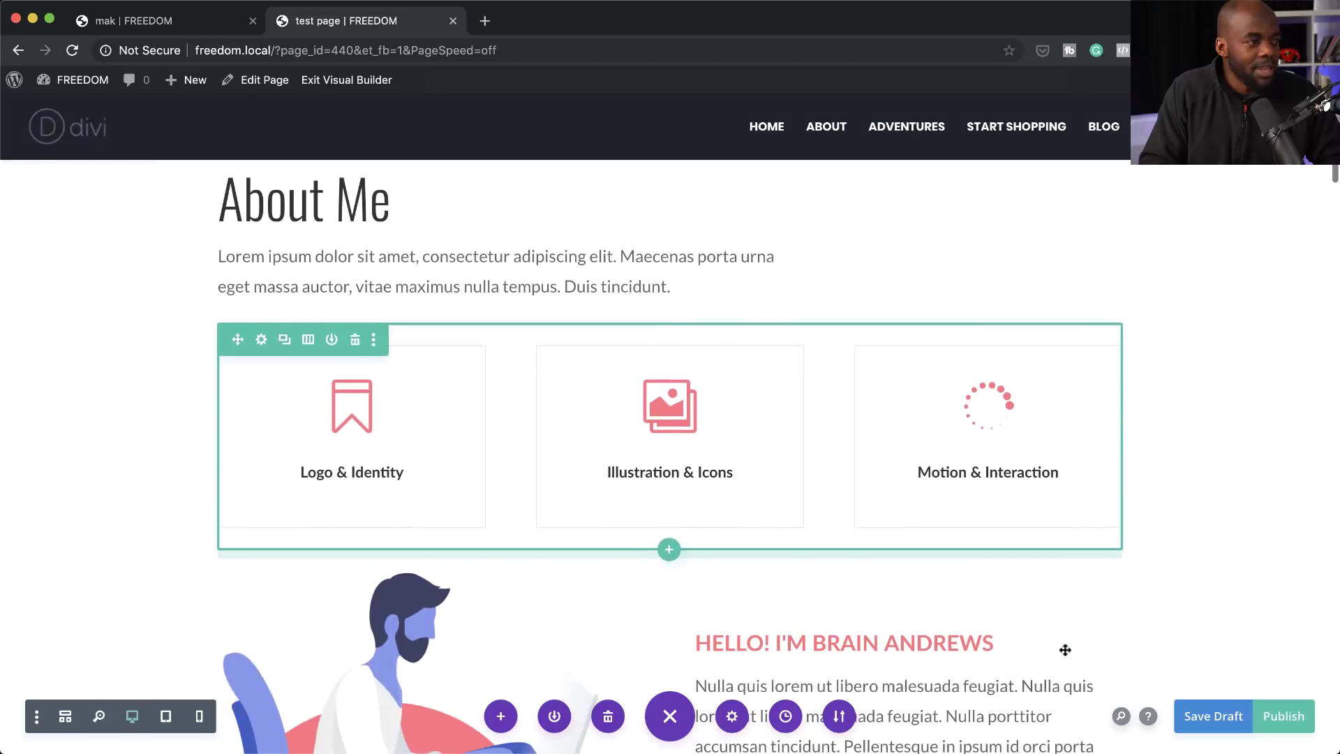
pyautogui.scroll(5, 1062, 643)
pyautogui.scroll(-5, 772, 586)
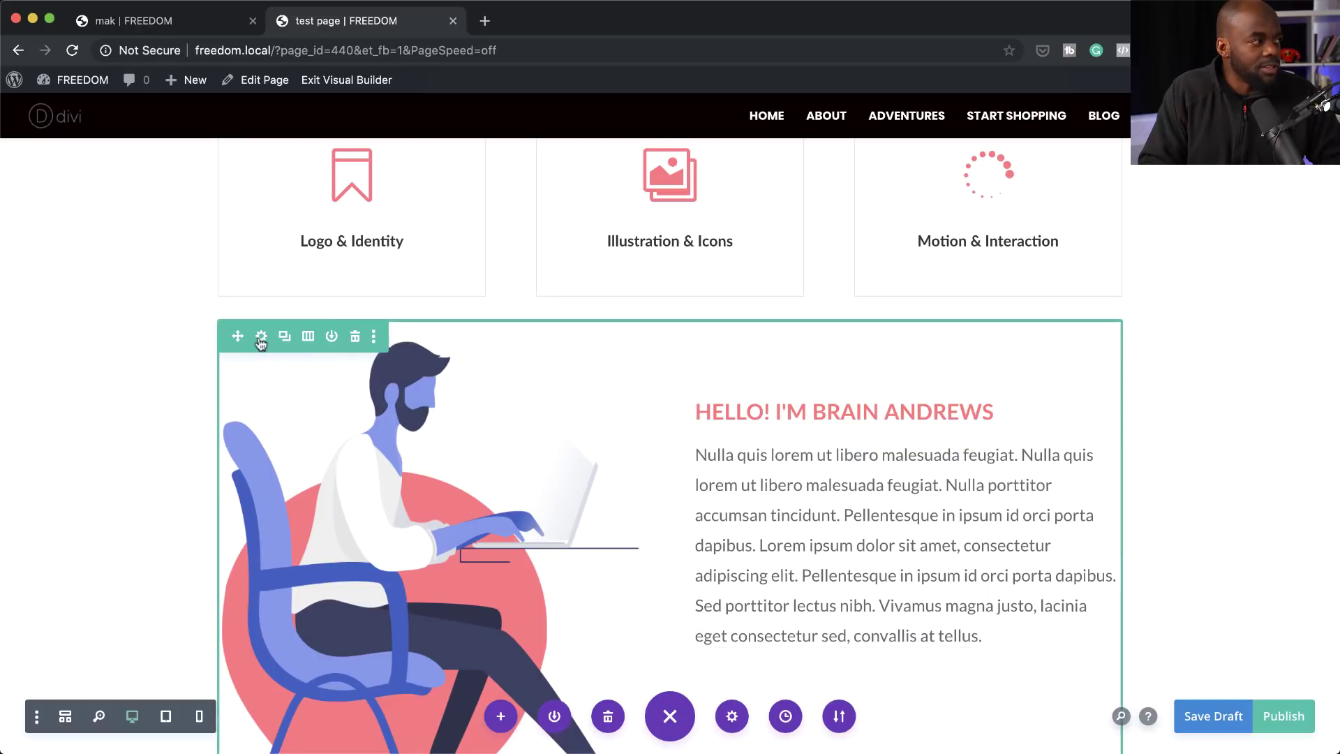
pyautogui.click(356, 341)
pyautogui.scroll(-6, 731, 455)
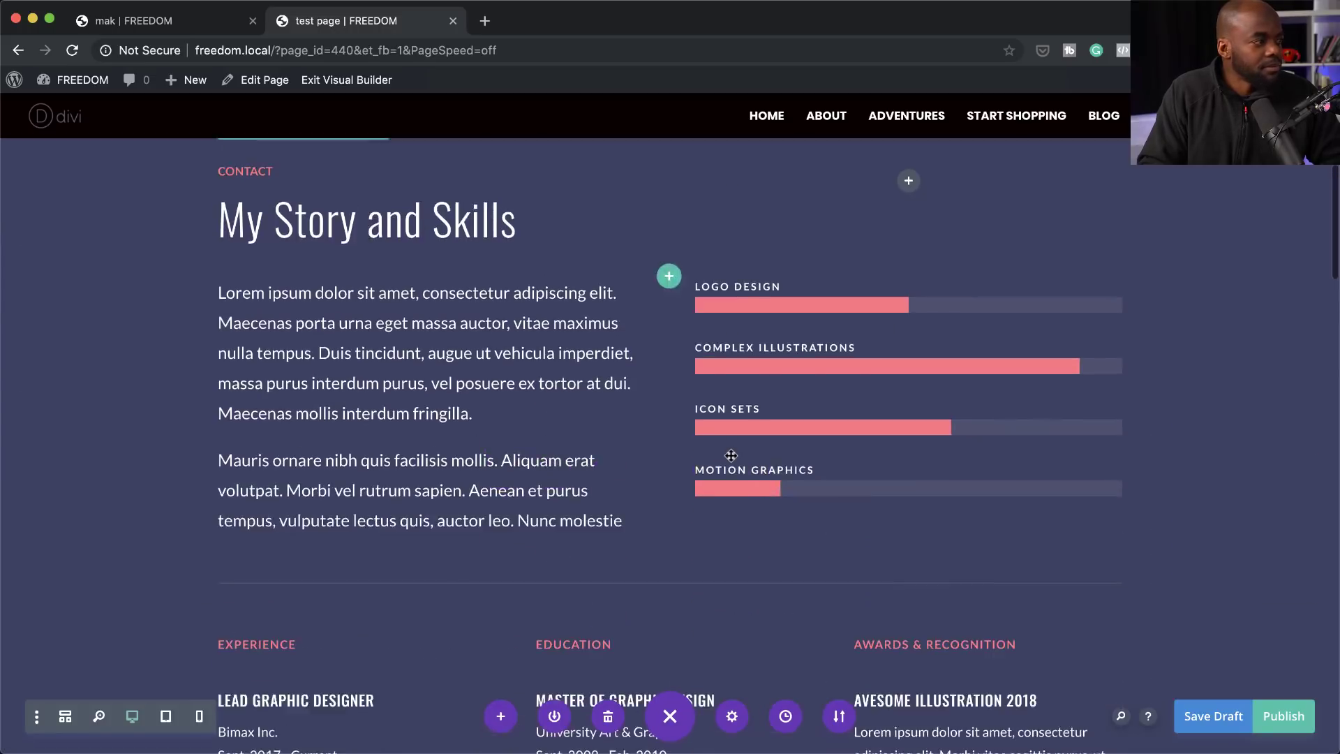
pyautogui.moveTo(597, 544)
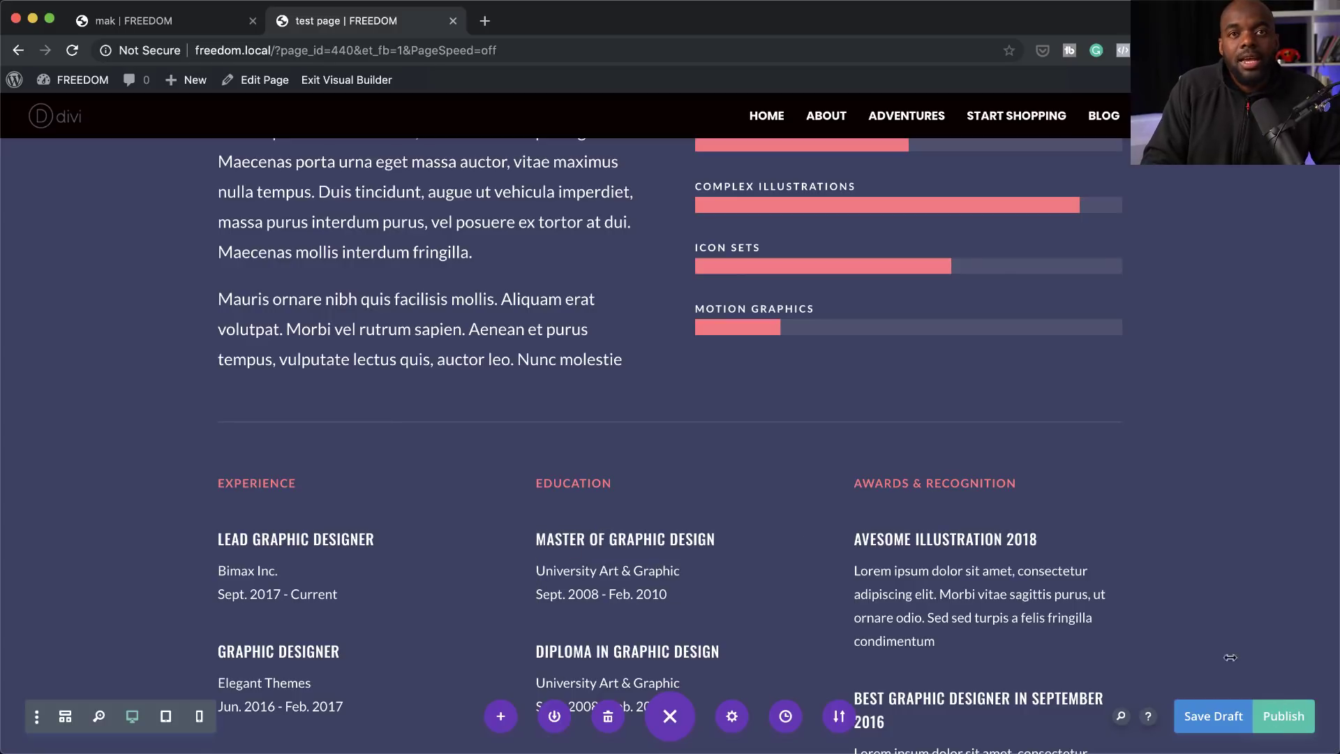
pyautogui.moveTo(1095, 580)
pyautogui.moveTo(1037, 496)
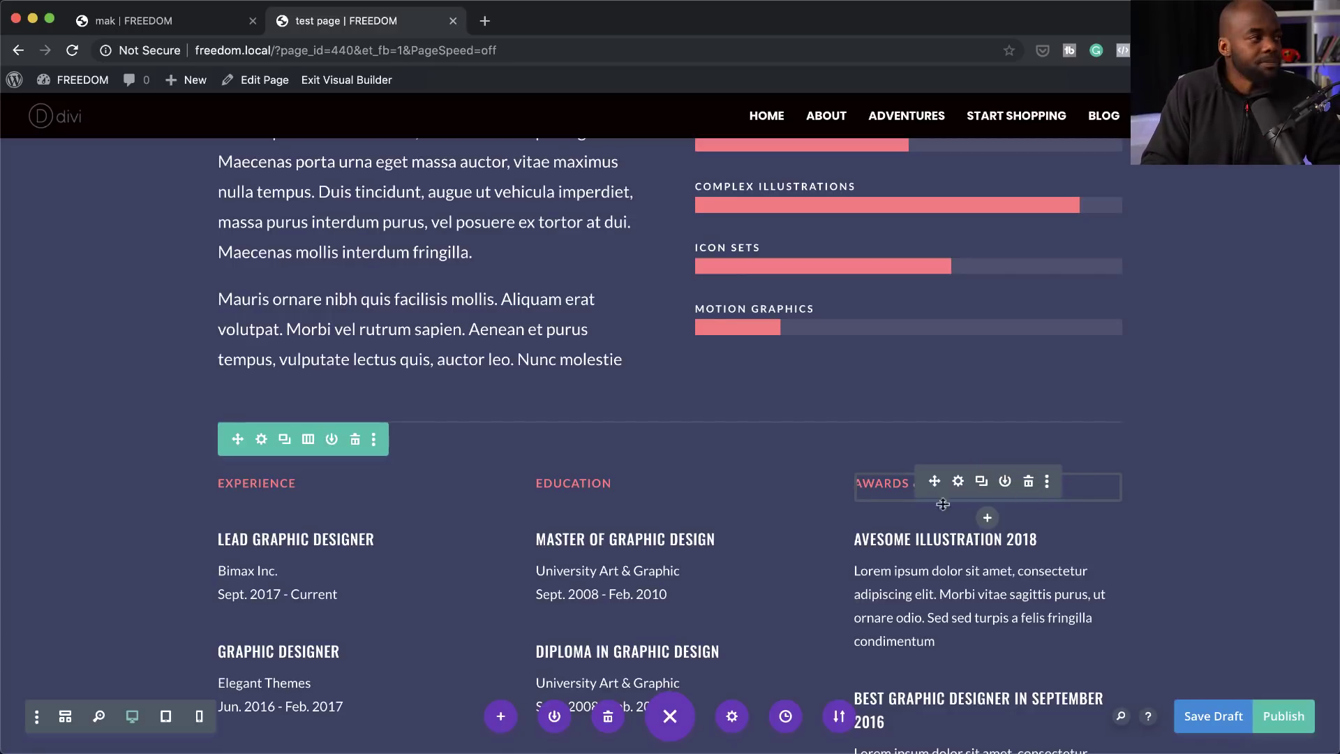
pyautogui.scroll(20, 628, 494)
# Return to the mak page, lock the body text module beneath the "Welcome To Royal" heading, and unlock it again.
pyautogui.click(213, 32)
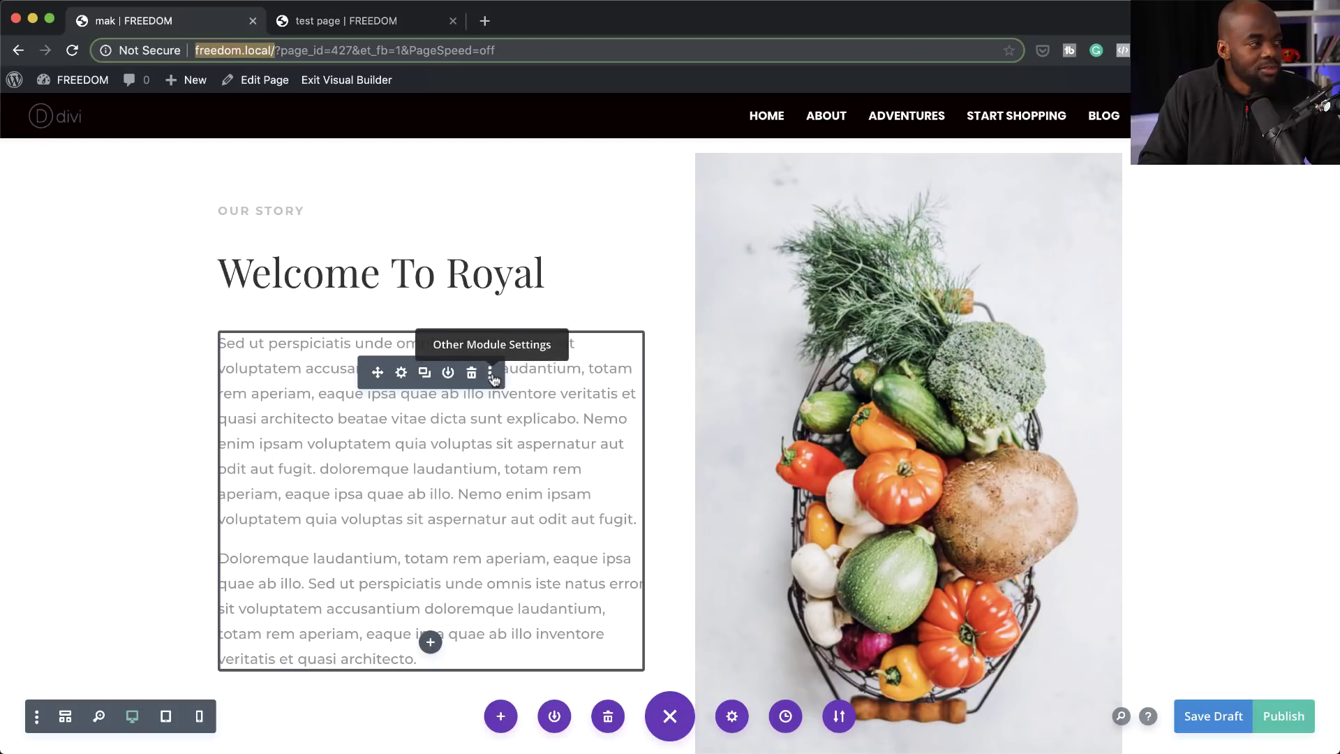
pyautogui.click(491, 374)
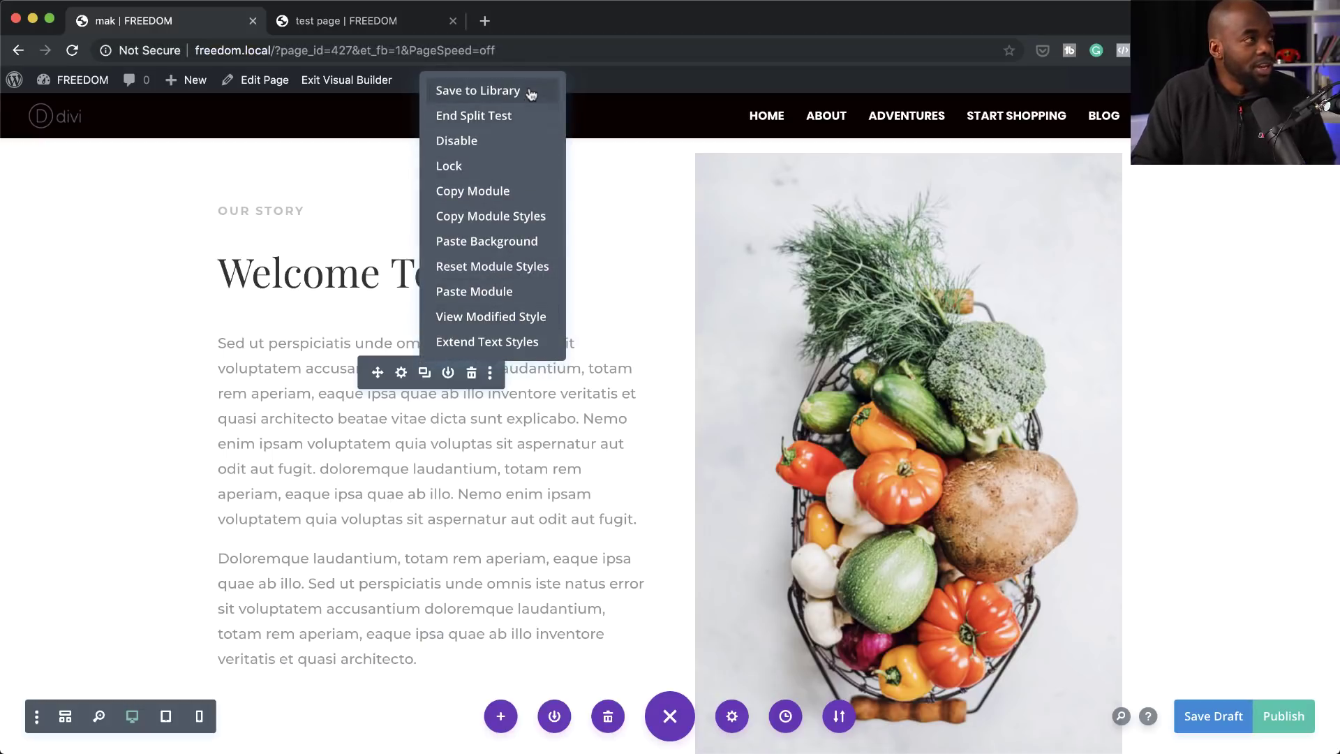
pyautogui.click(482, 168)
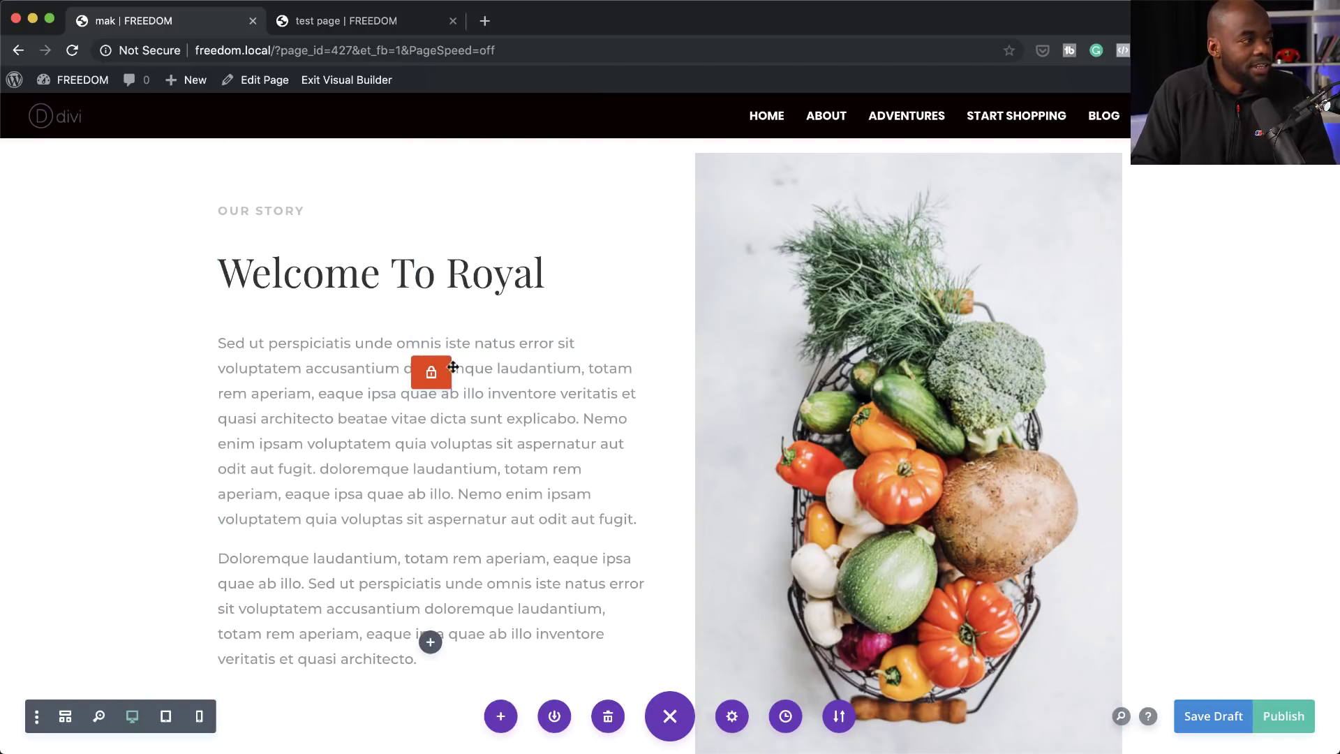
pyautogui.click(446, 381)
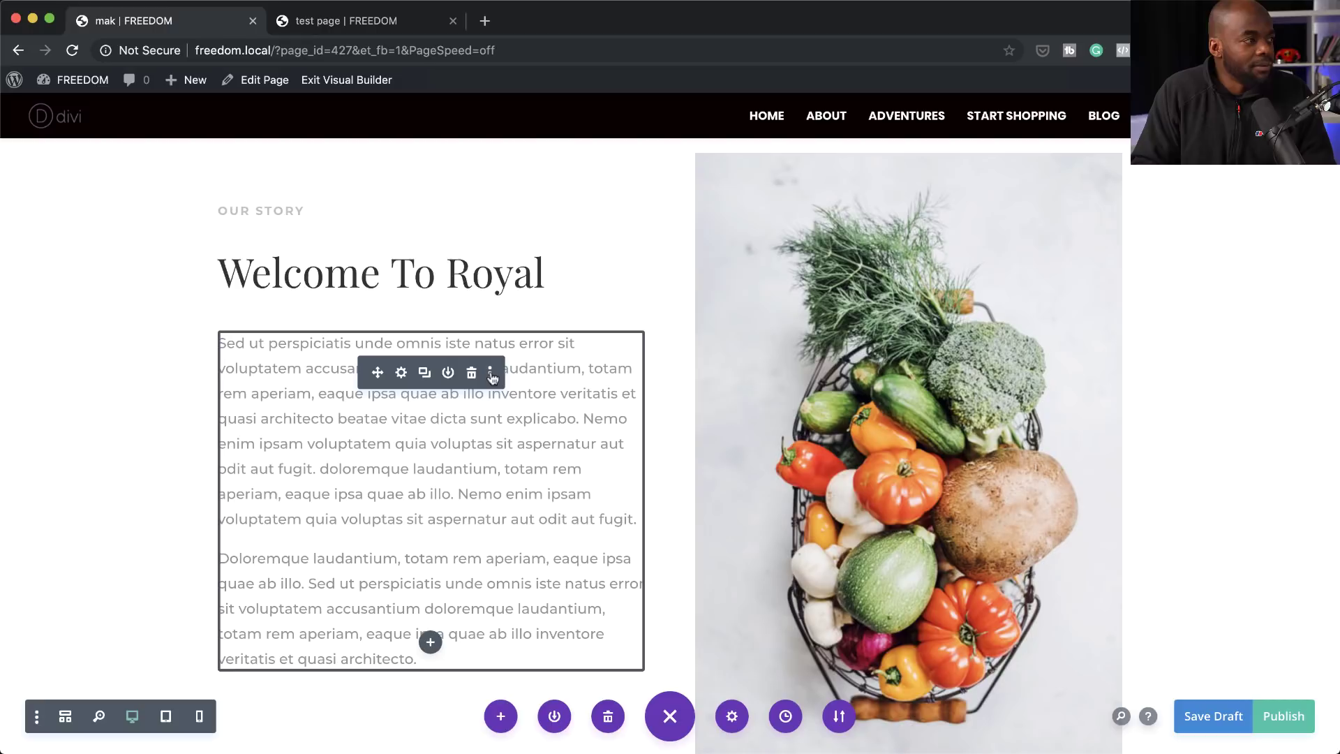
# End the split test on the mak page, keeping the second Hero variation as the winner.
pyautogui.click(490, 372)
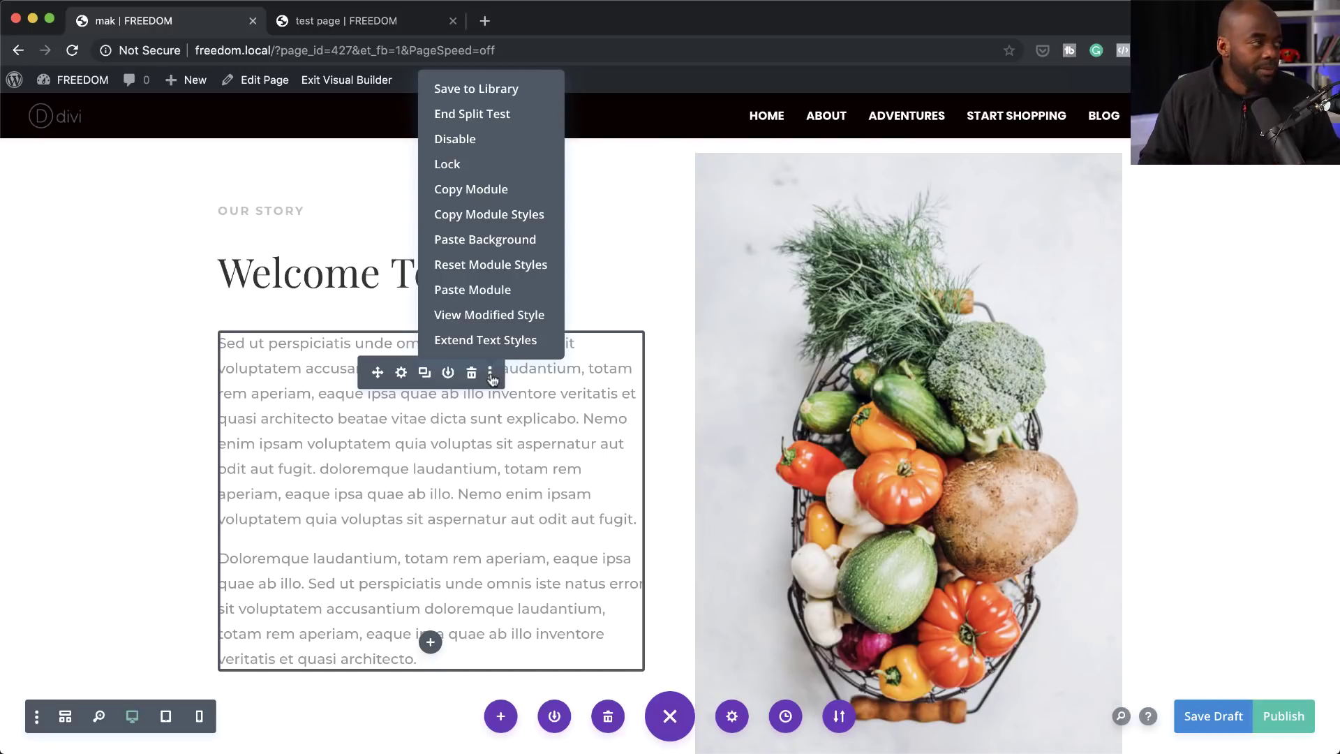
pyautogui.scroll(10, 281, 389)
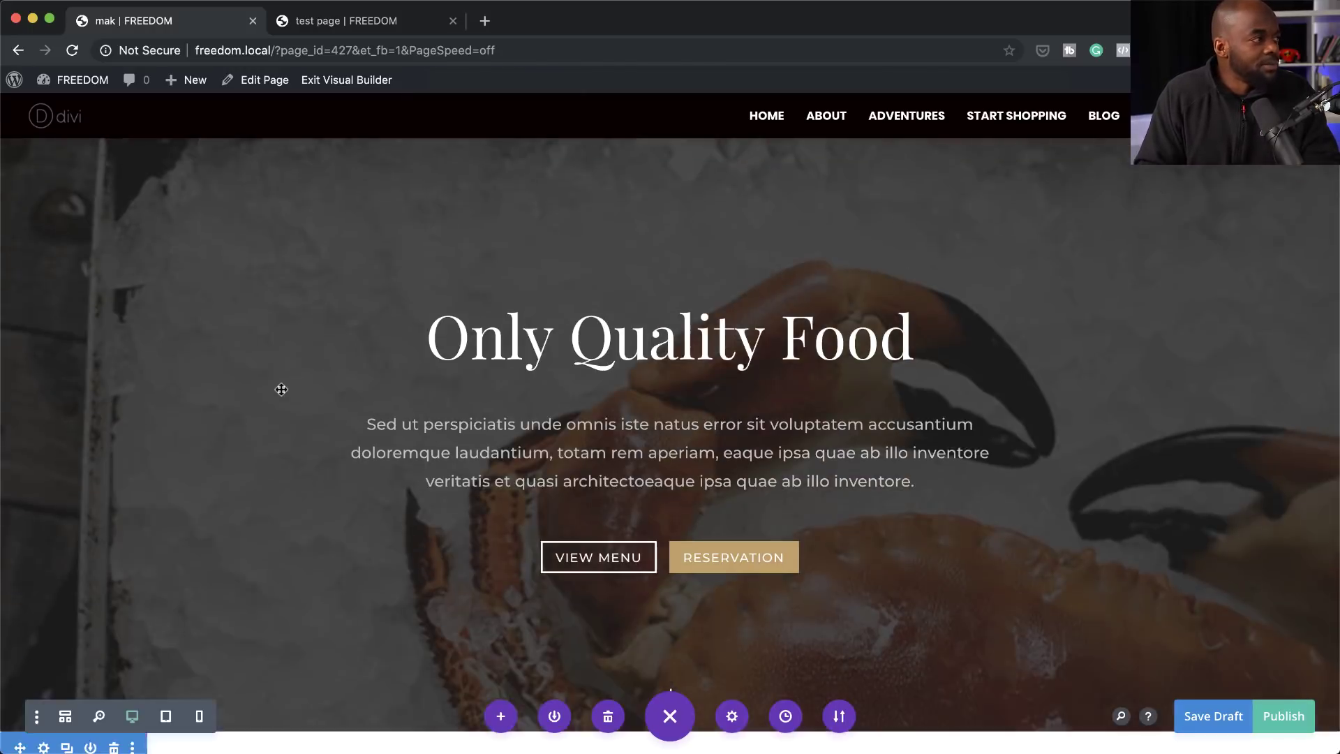
pyautogui.scroll(-10, 281, 390)
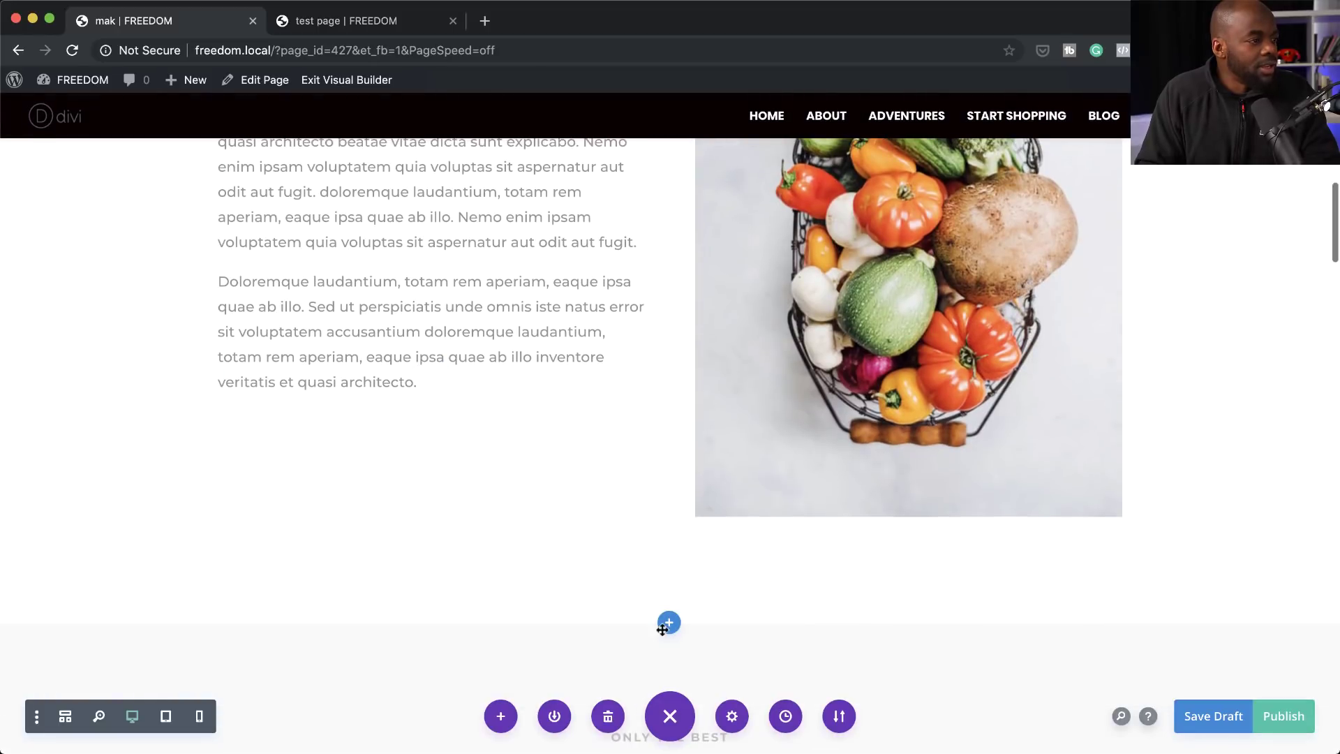
pyautogui.scroll(-2, 137, 574)
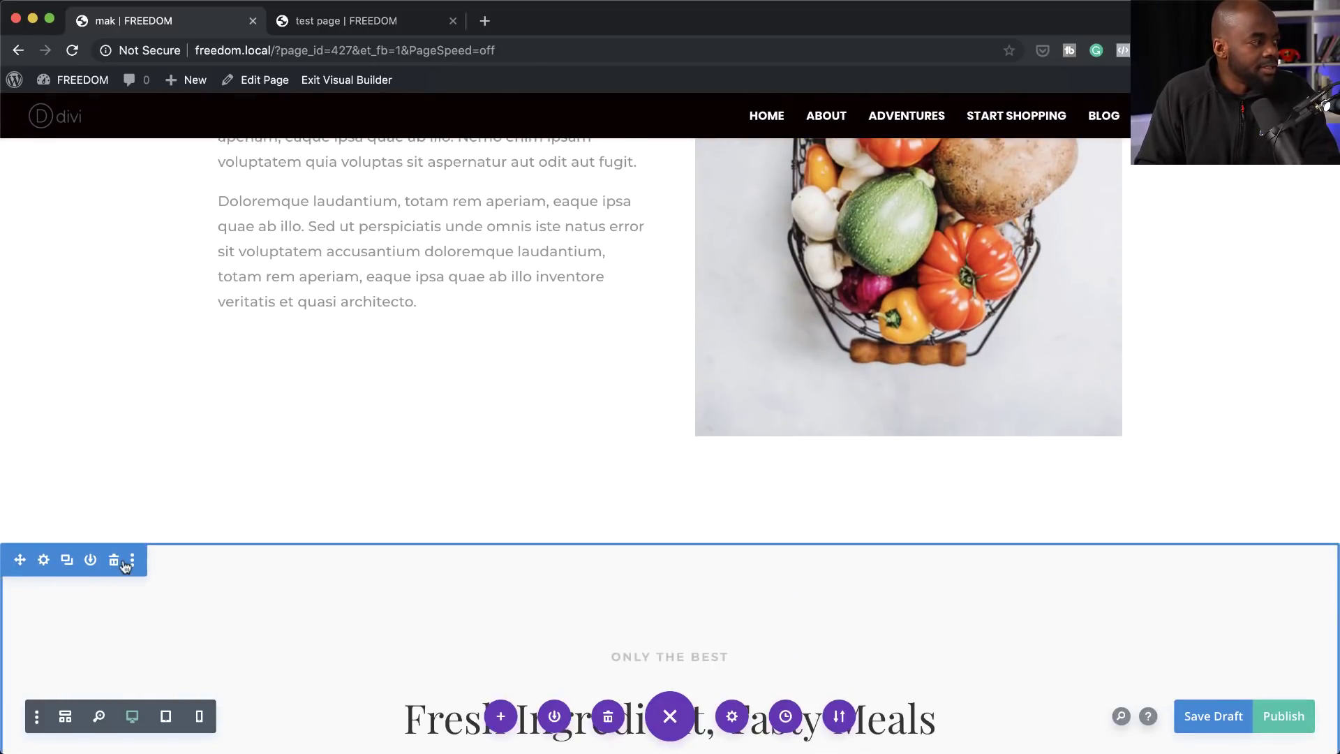
pyautogui.scroll(-1, 149, 562)
pyautogui.click(132, 543)
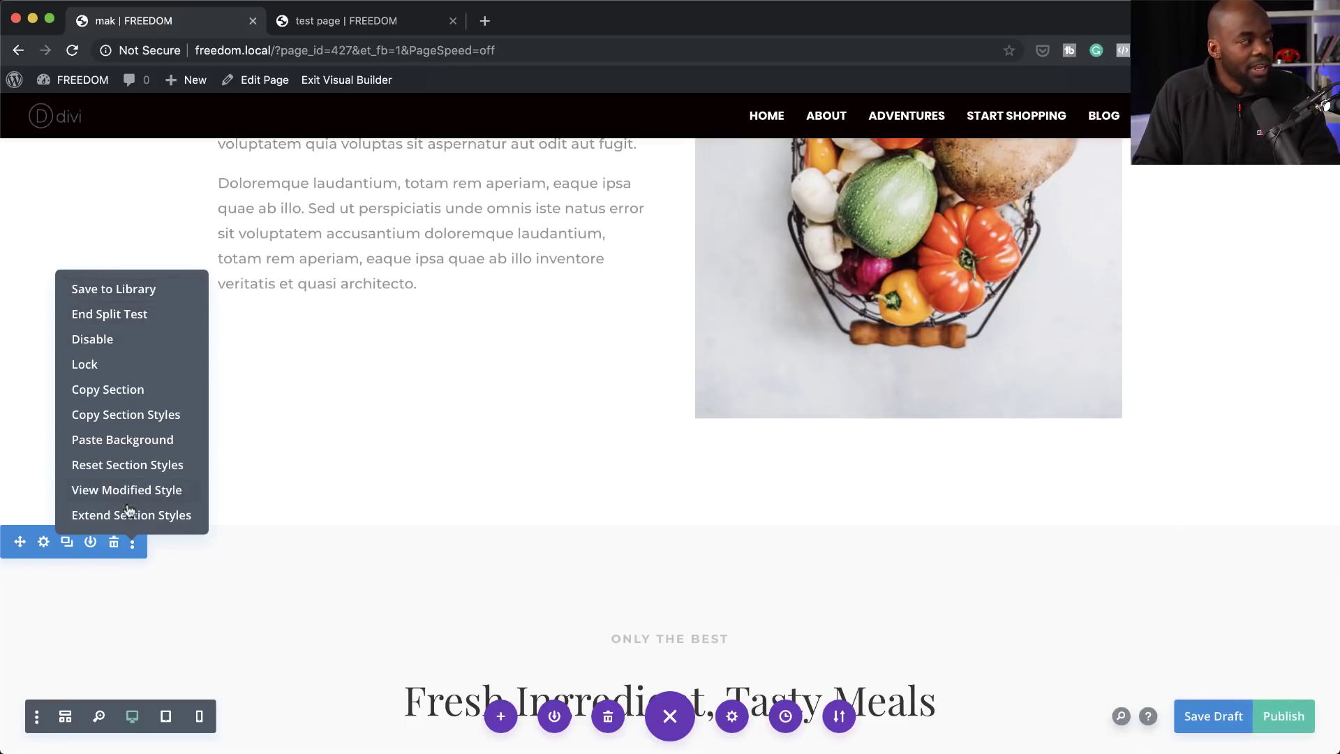
pyautogui.click(135, 326)
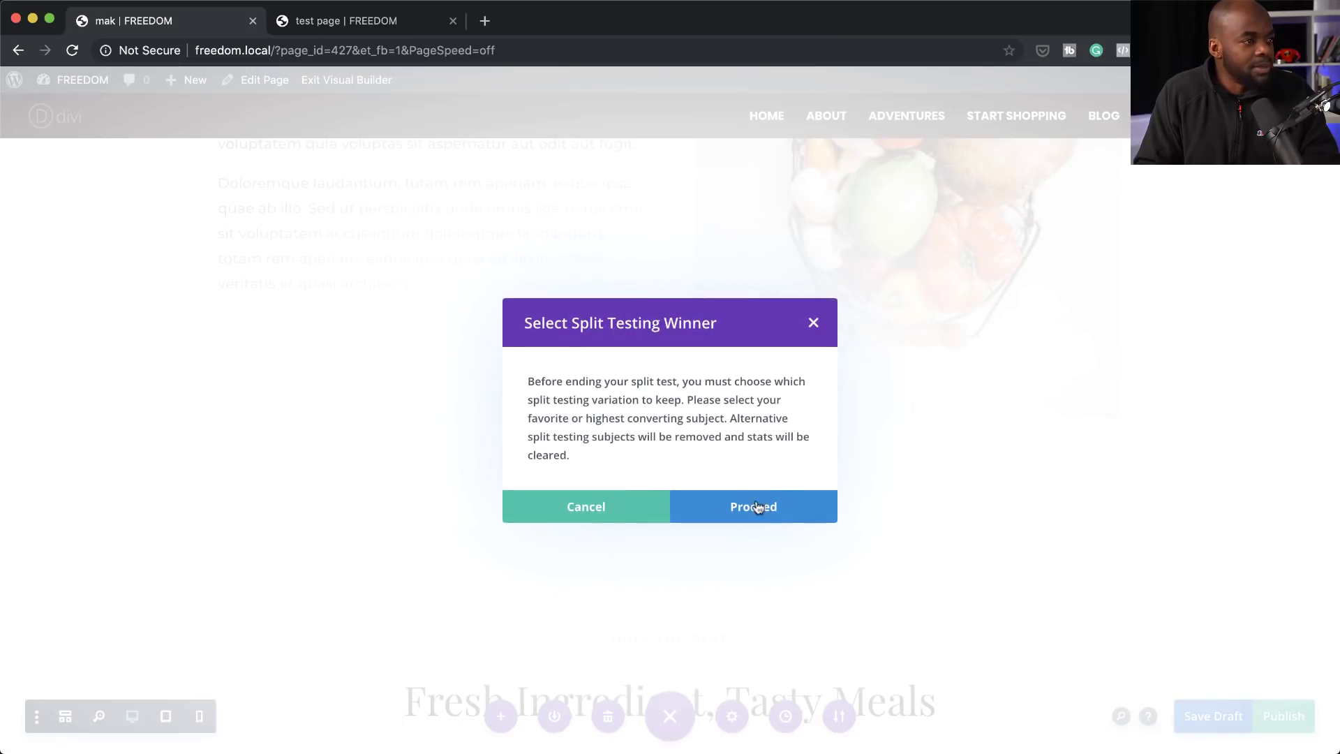
pyautogui.click(756, 510)
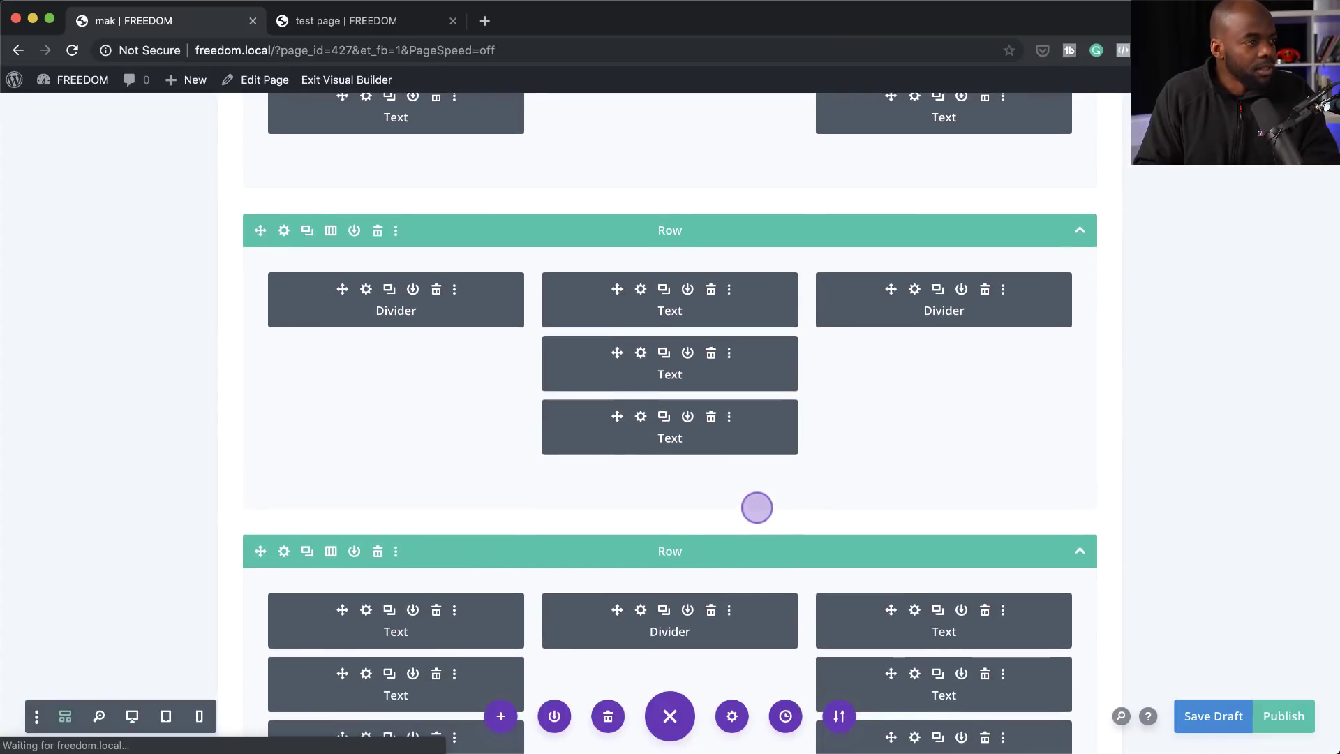
pyautogui.scroll(10, 871, 443)
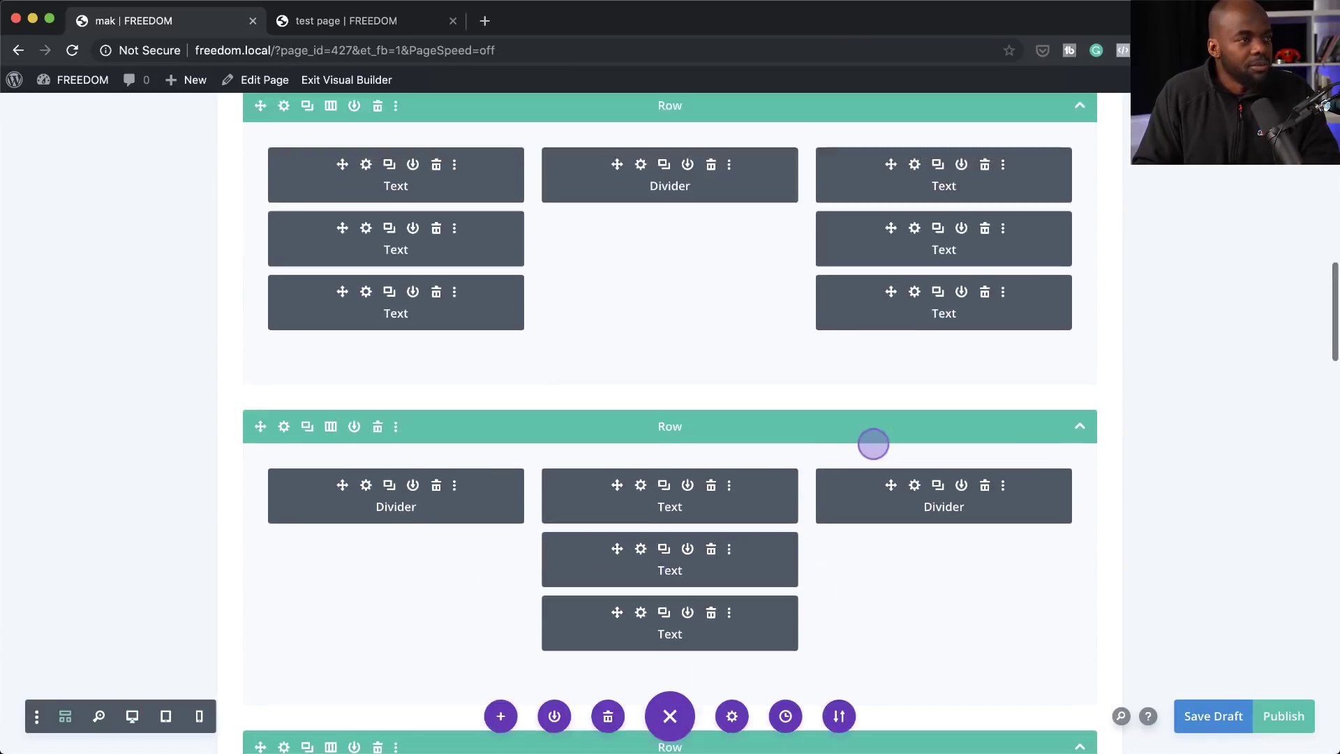
pyautogui.scroll(10, 769, 468)
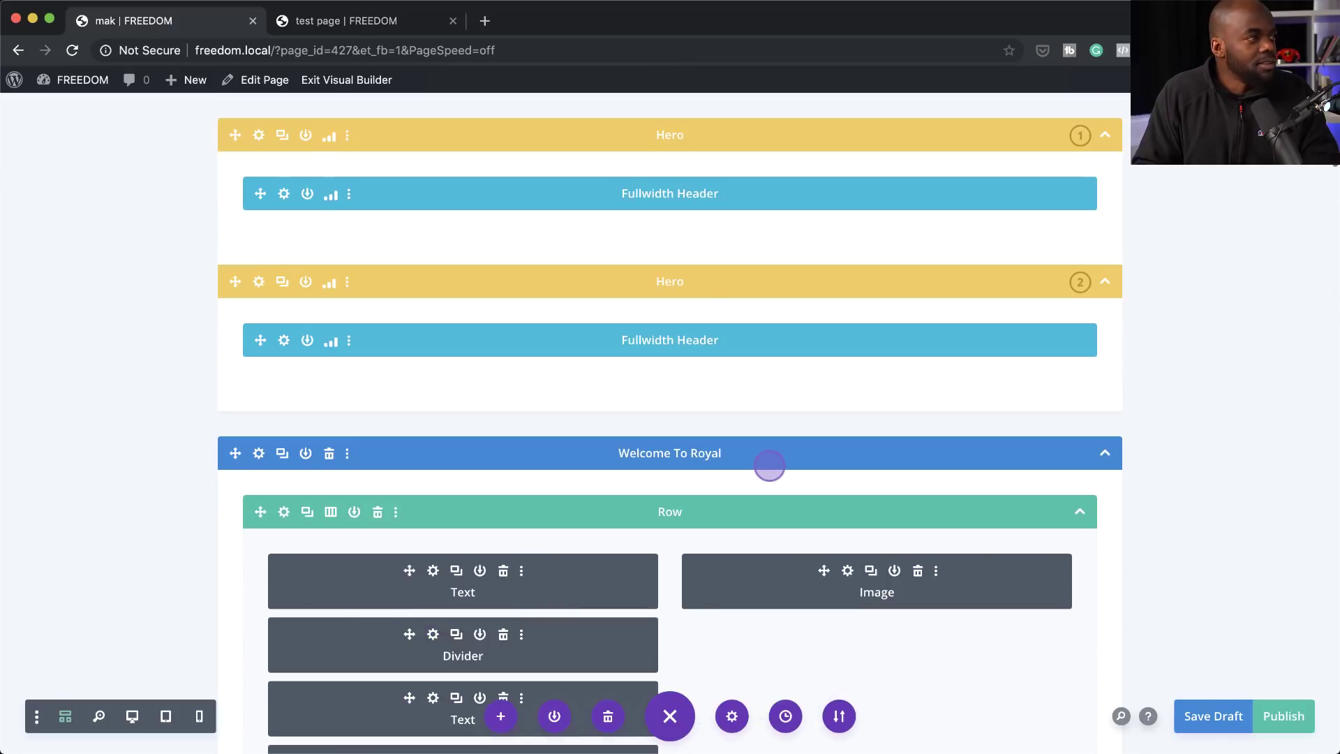
pyautogui.click(716, 282)
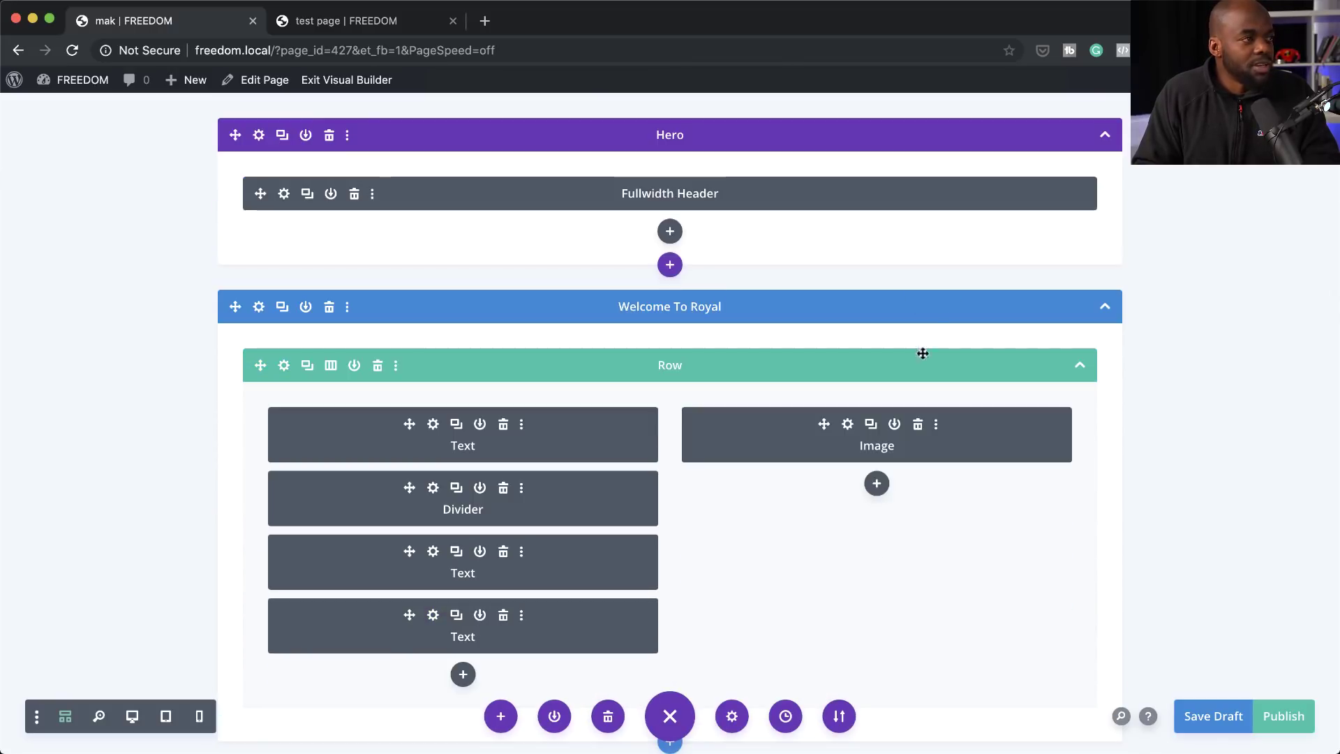
# Publish the mak page and return from the wireframe to the desktop view.
pyautogui.click(1275, 723)
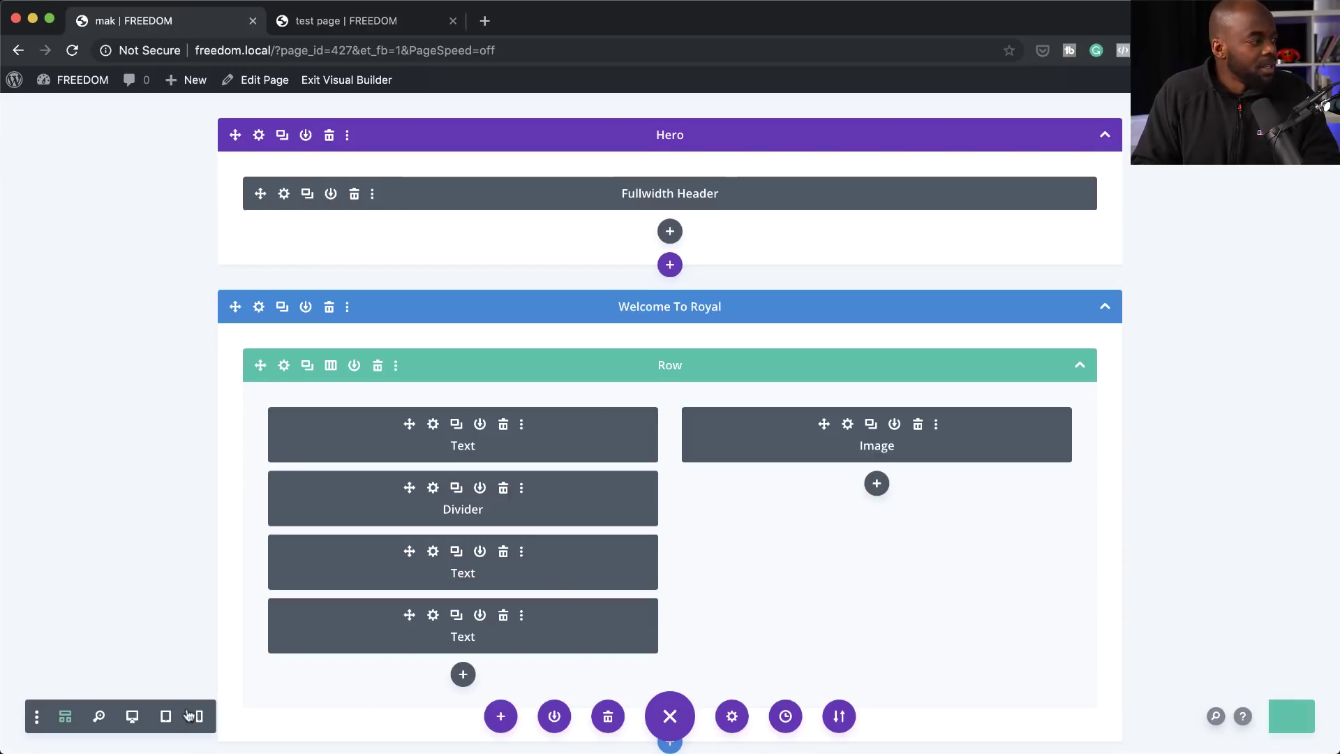
pyautogui.click(133, 717)
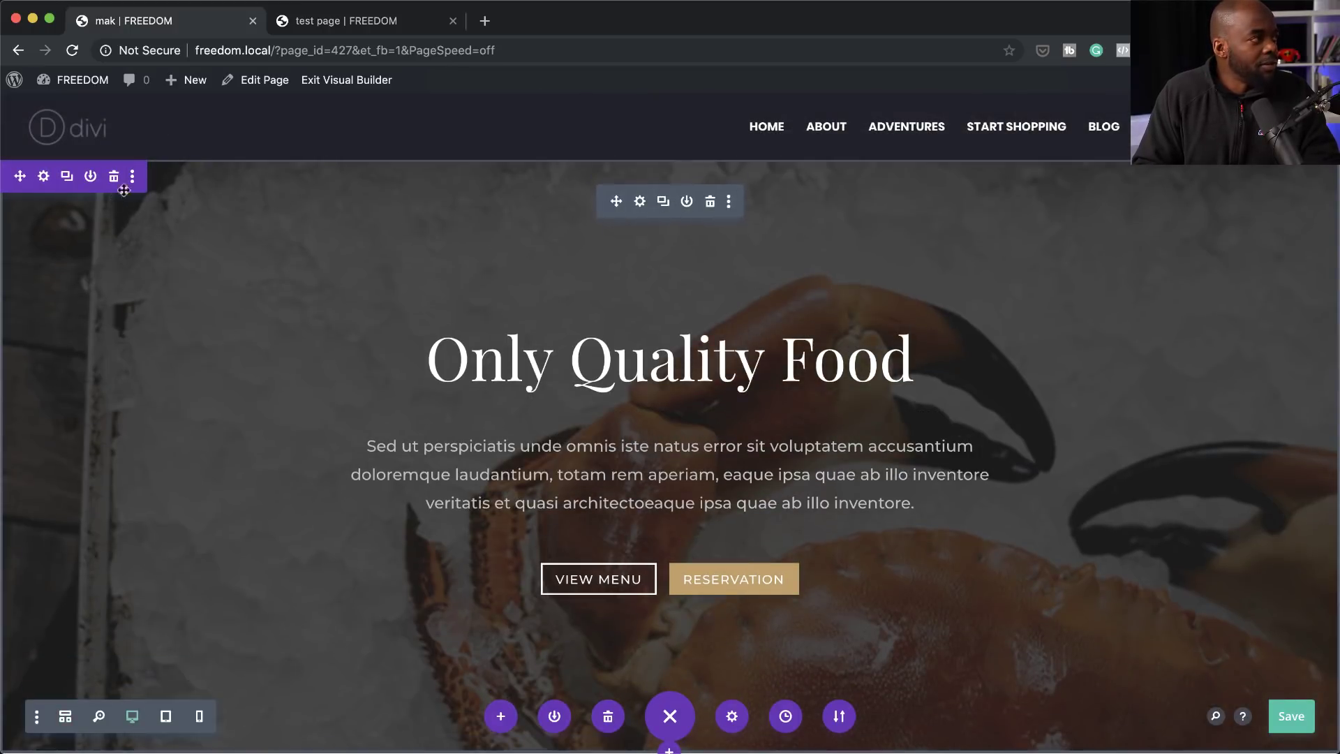
# Examine the style options for the layout and scroll down icon colour of the "Only Quality Food" fullwidth header.
pyautogui.click(640, 202)
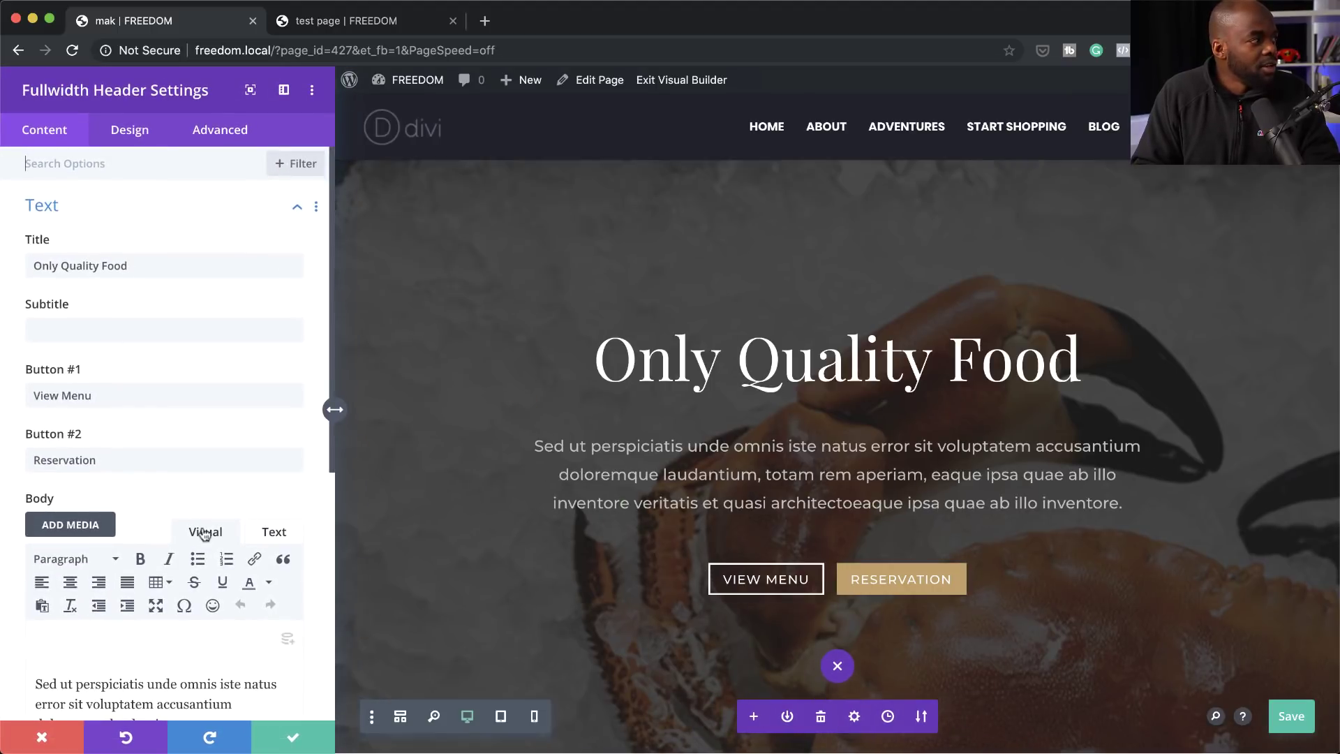
pyautogui.click(133, 130)
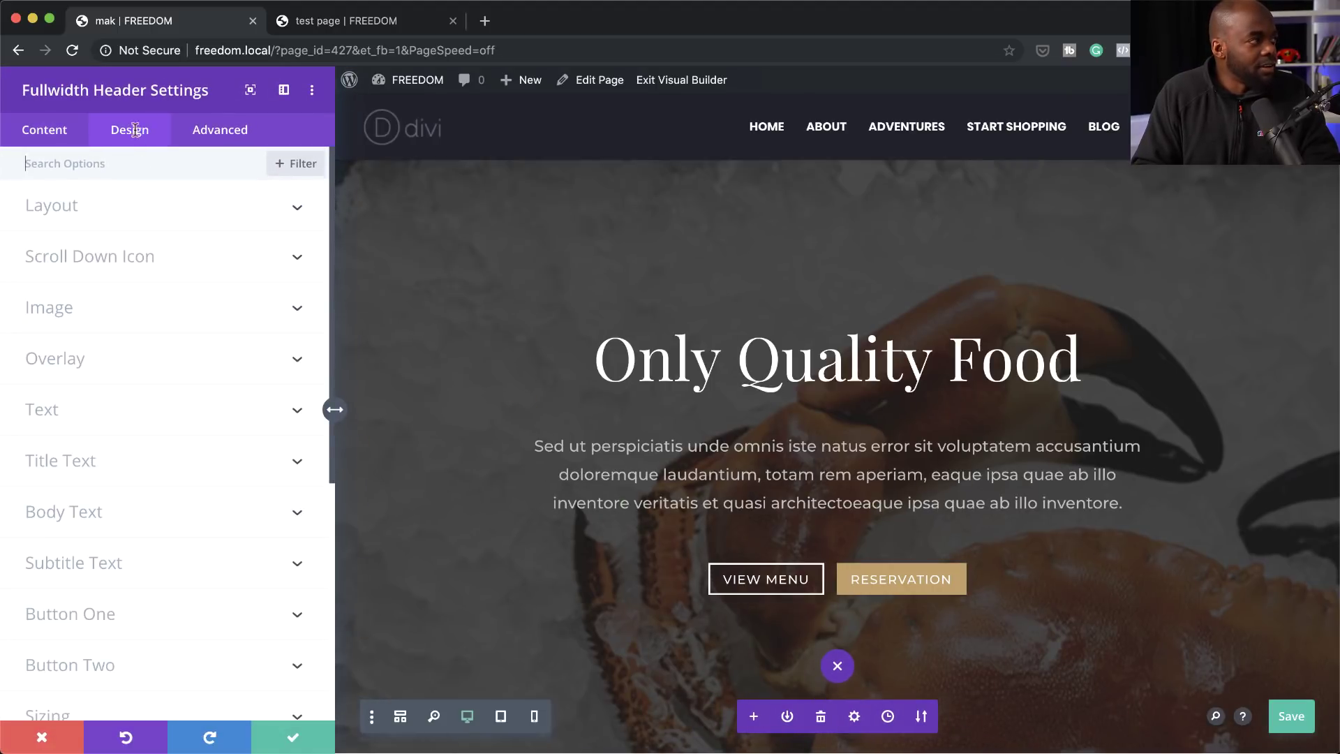
pyautogui.click(149, 218)
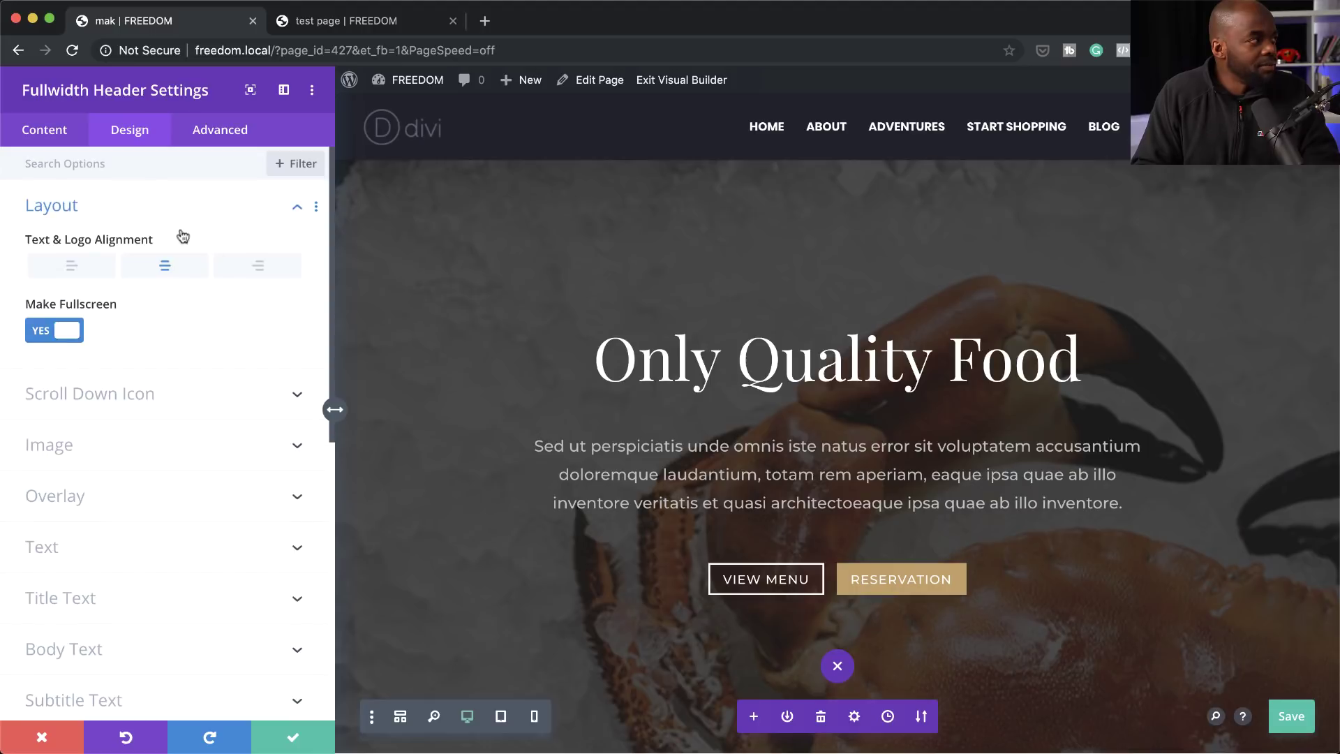
pyautogui.click(317, 208)
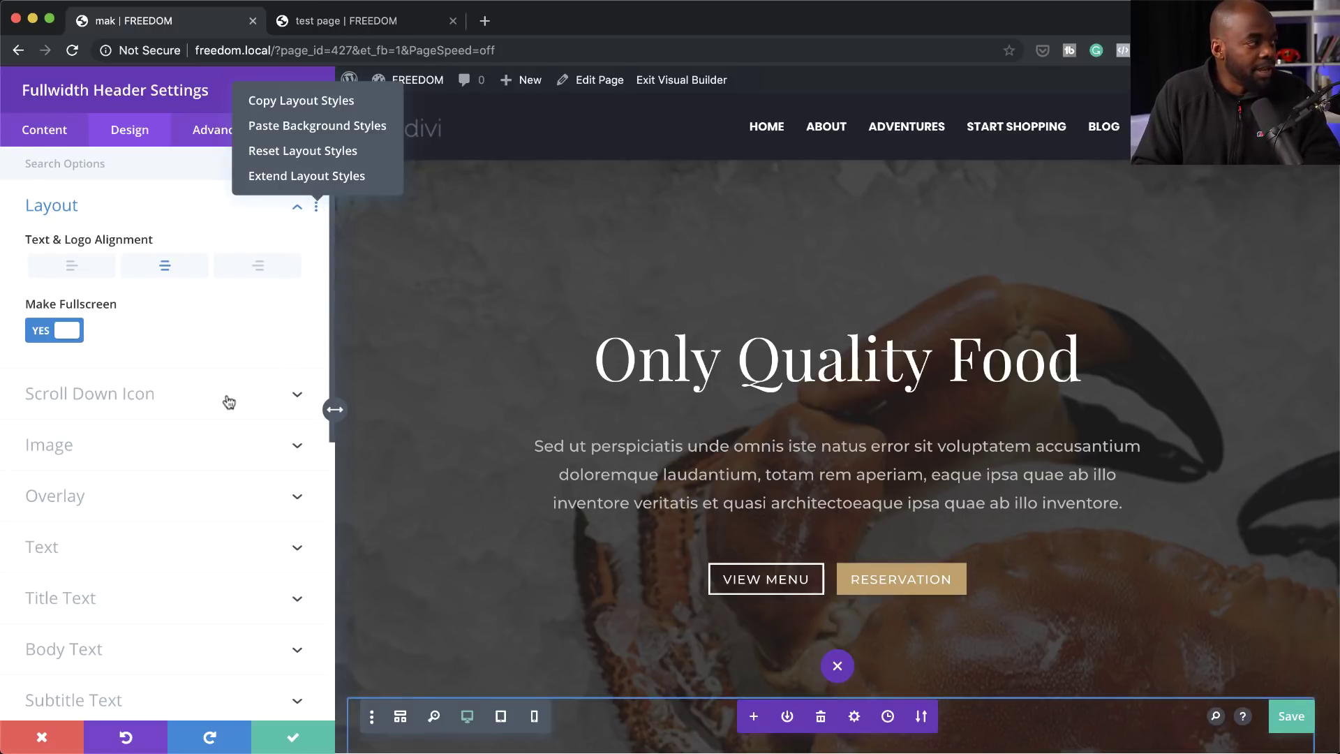
pyautogui.click(298, 398)
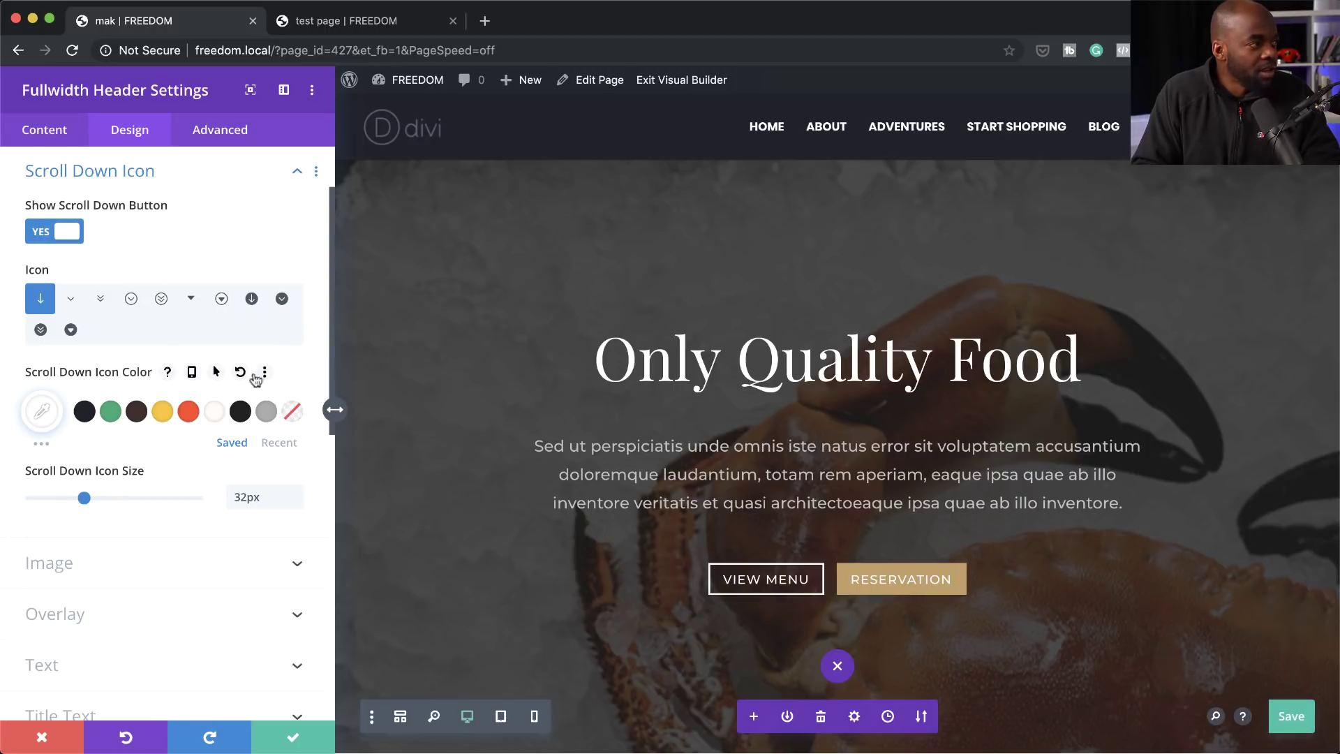
pyautogui.click(266, 372)
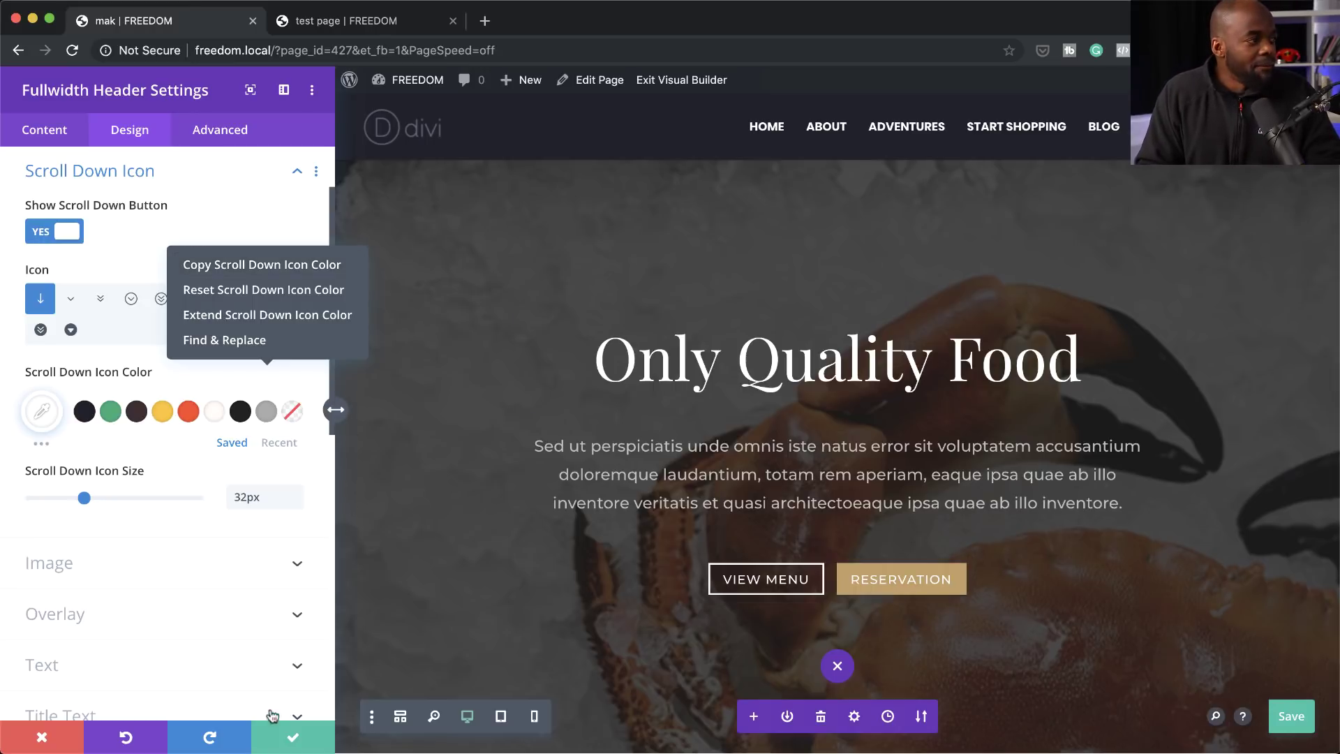
pyautogui.click(289, 738)
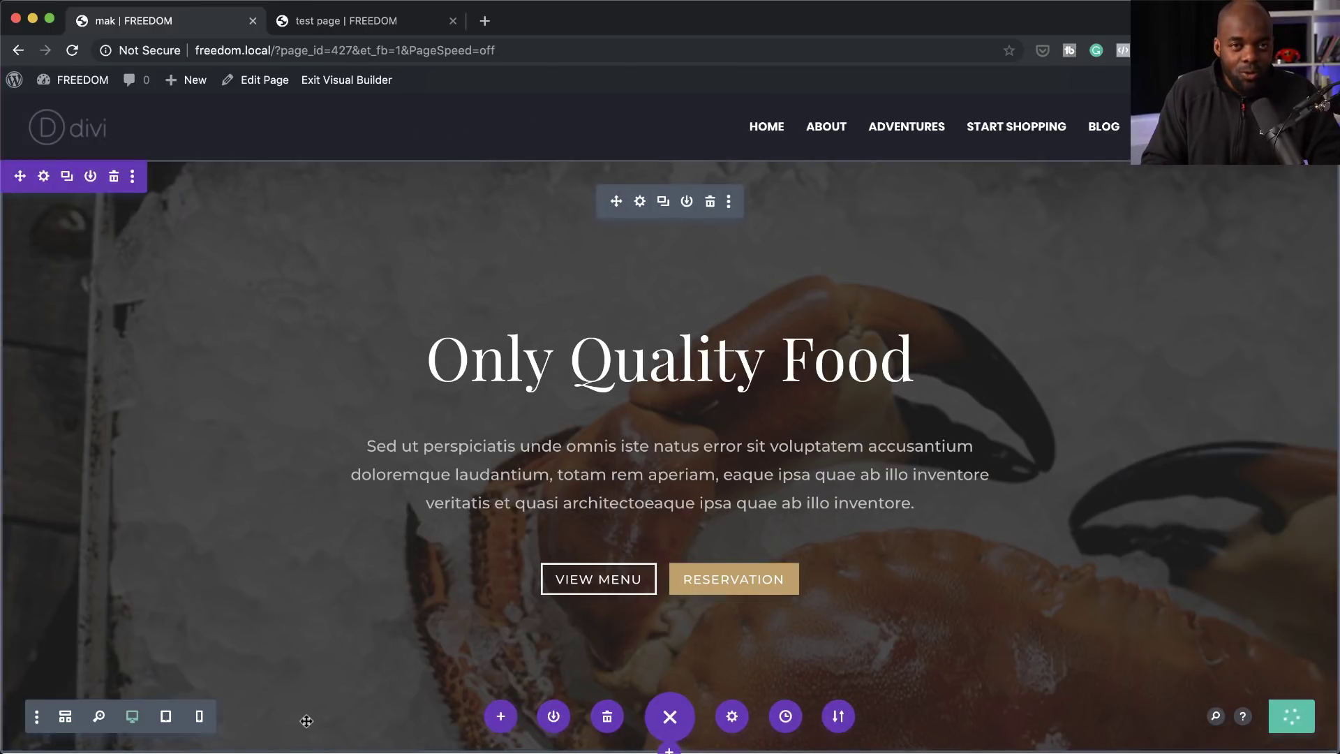
# Try scaling the body text beneath "Welcome To Royal" to 122% with Transform, and discard the change.
pyautogui.scroll(-10, 436, 606)
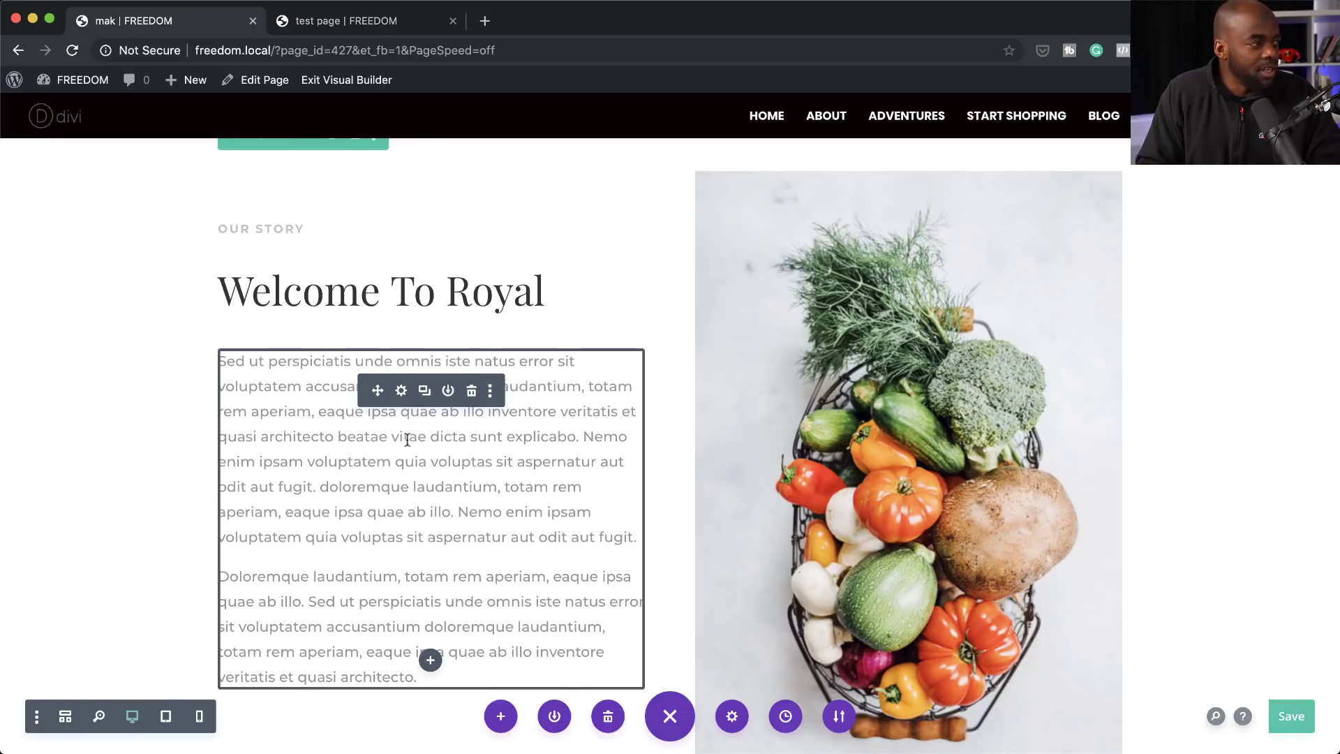
pyautogui.click(401, 392)
pyautogui.scroll(-5, 195, 492)
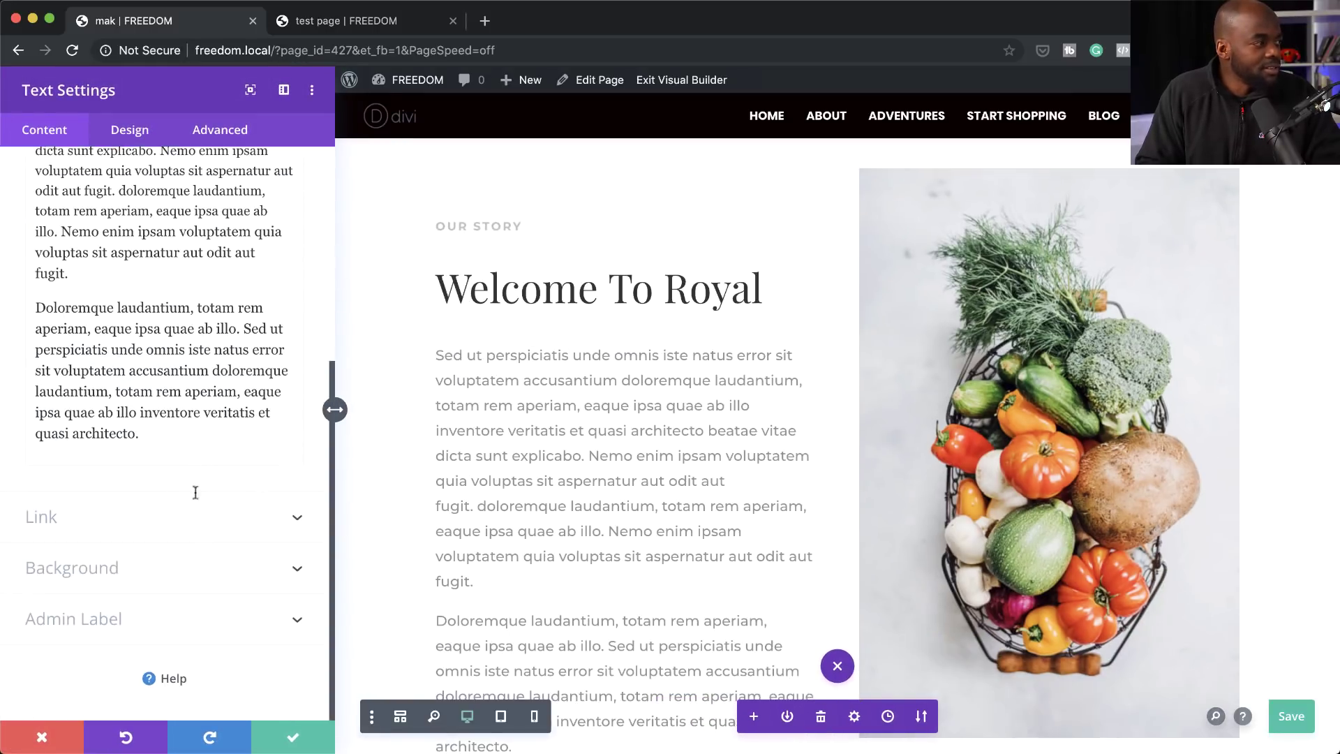
pyautogui.click(133, 136)
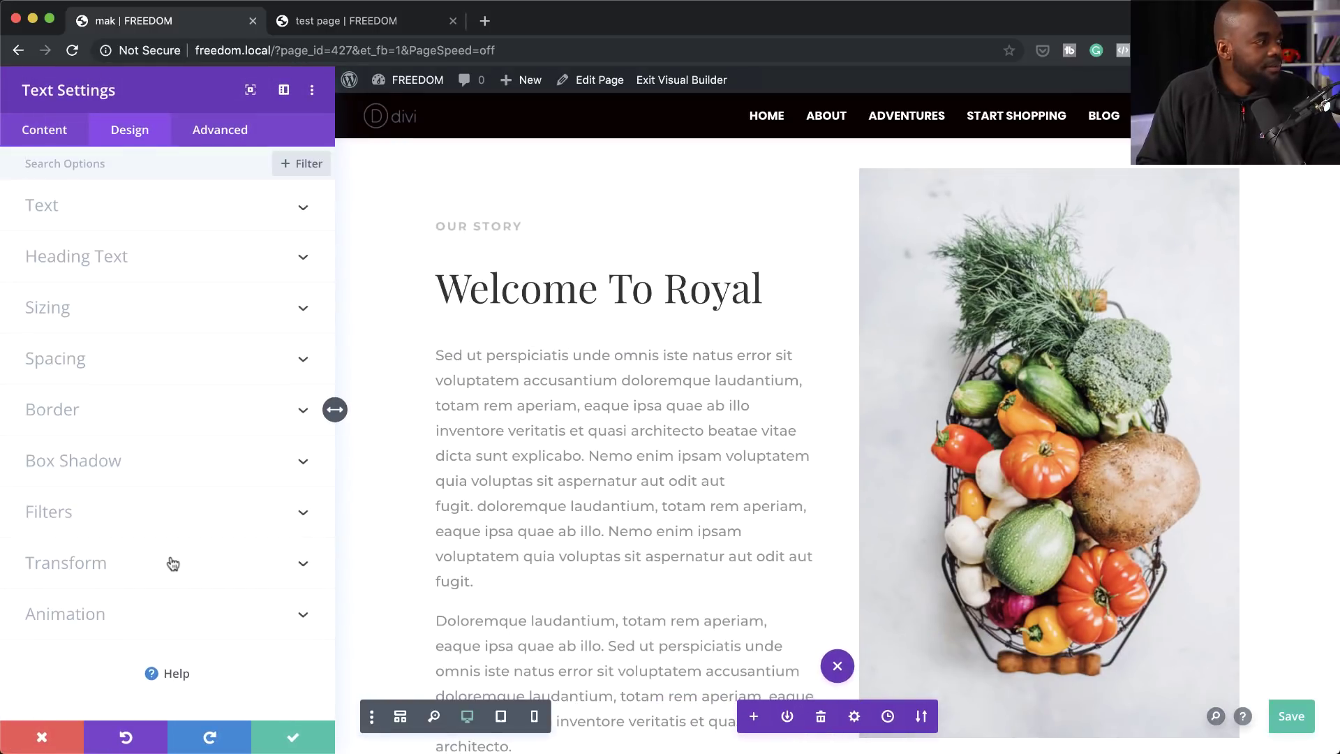
pyautogui.click(89, 577)
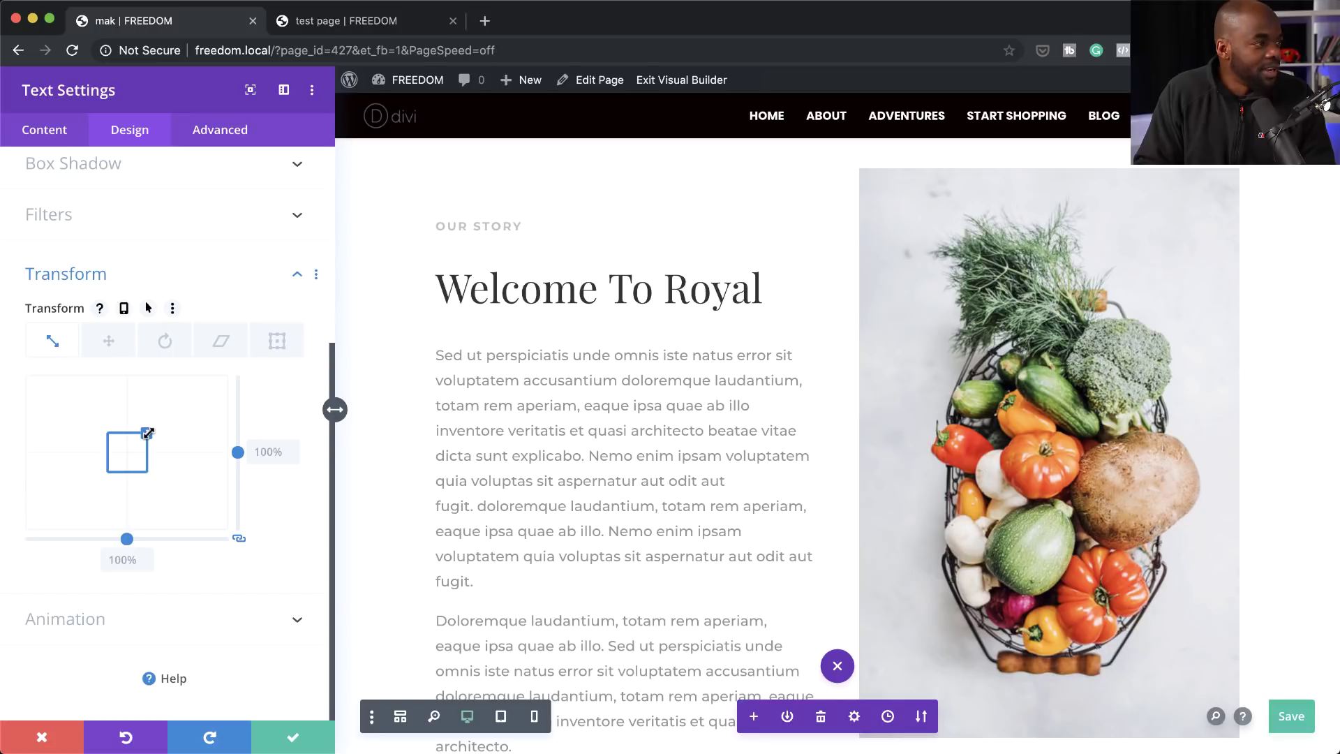
pyautogui.moveTo(148, 432); pyautogui.dragTo(154, 431)
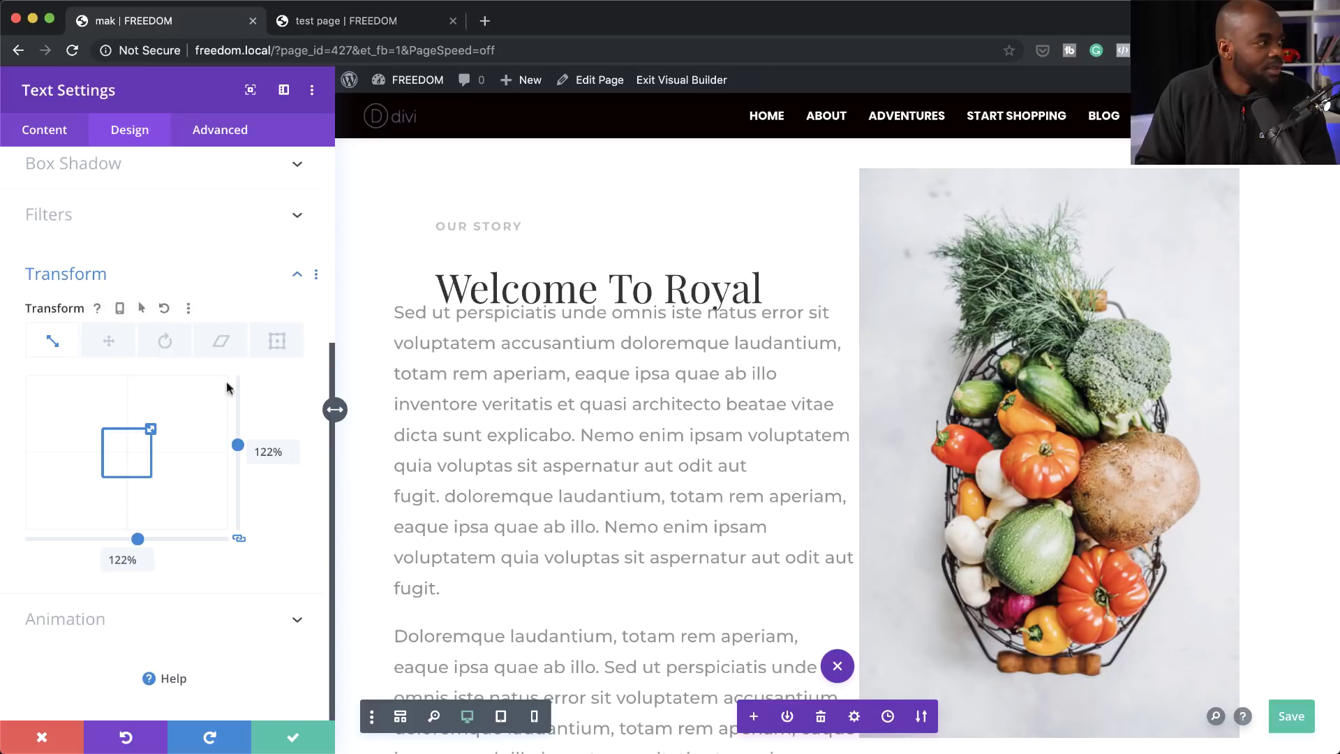
pyautogui.click(44, 737)
# Try scaling the vegetable basket image to 84% with Transform, and close its settings without keeping the change.
pyautogui.moveTo(923, 232)
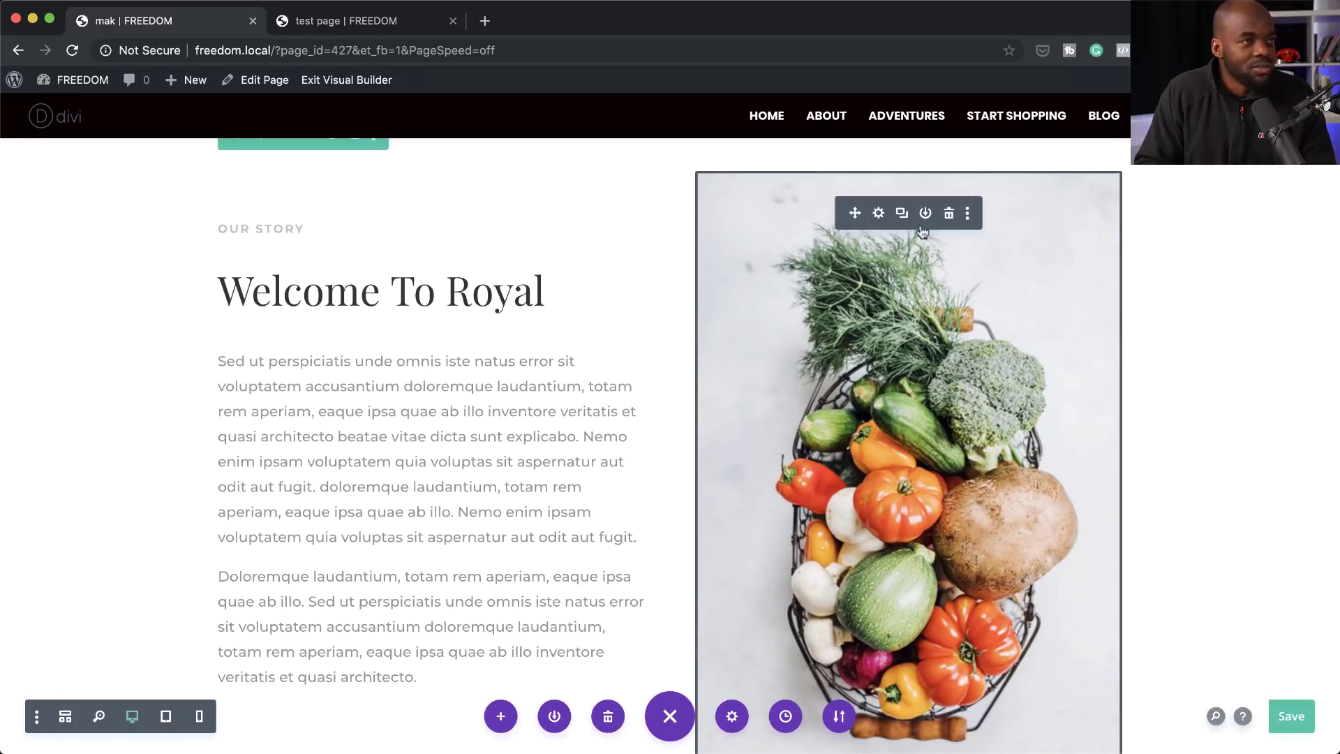
pyautogui.click(879, 213)
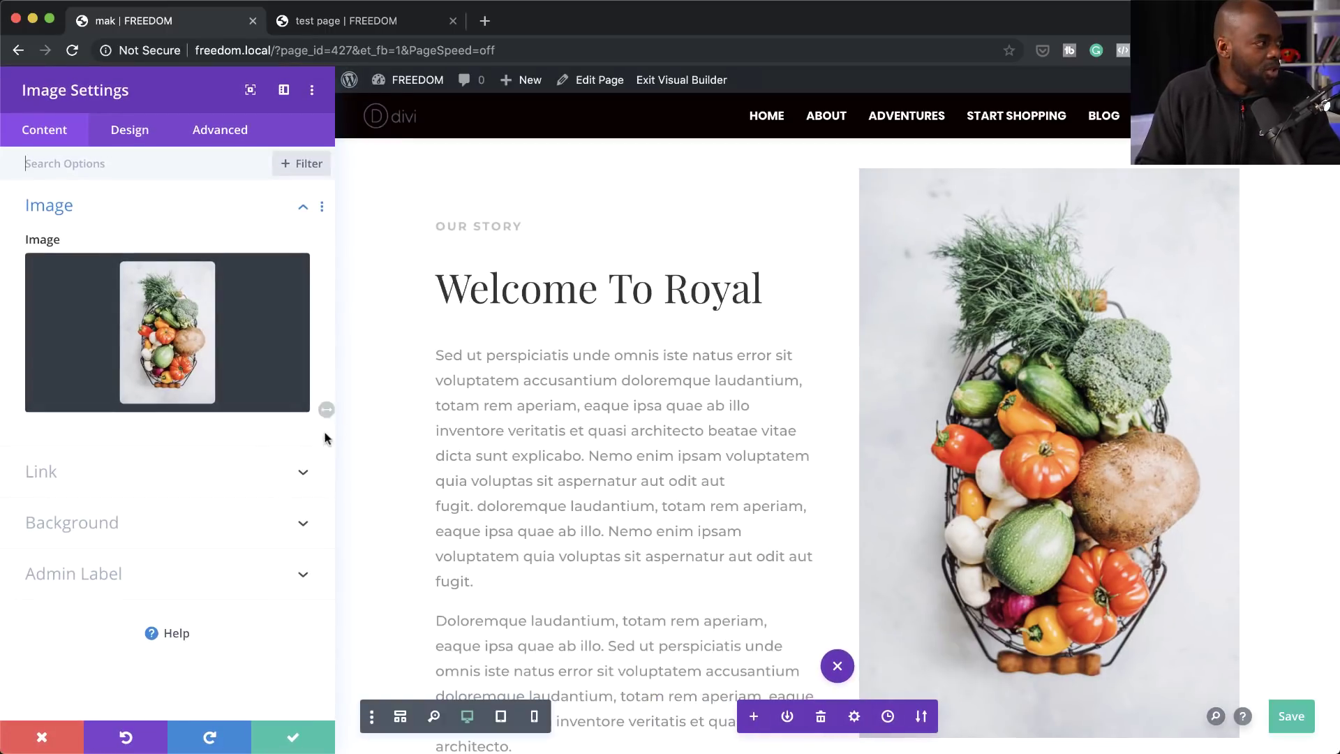
pyautogui.click(114, 131)
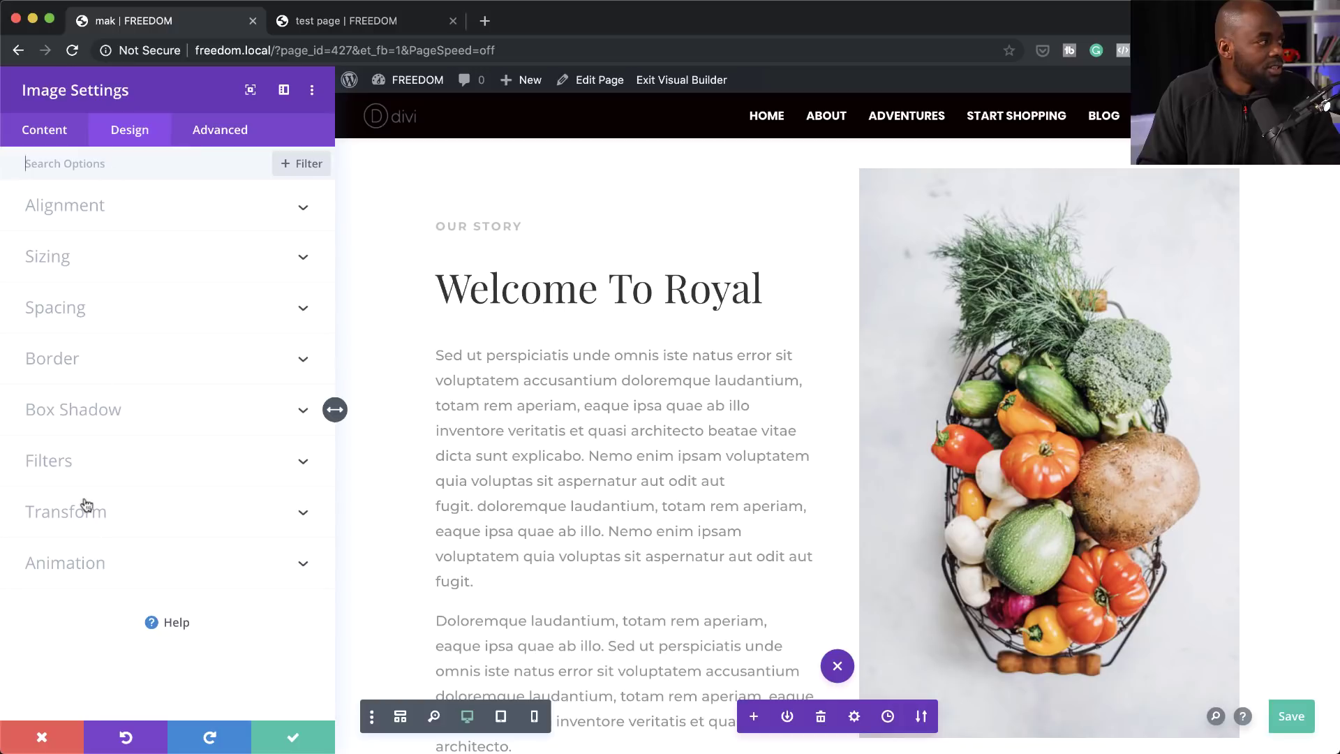
pyautogui.click(88, 525)
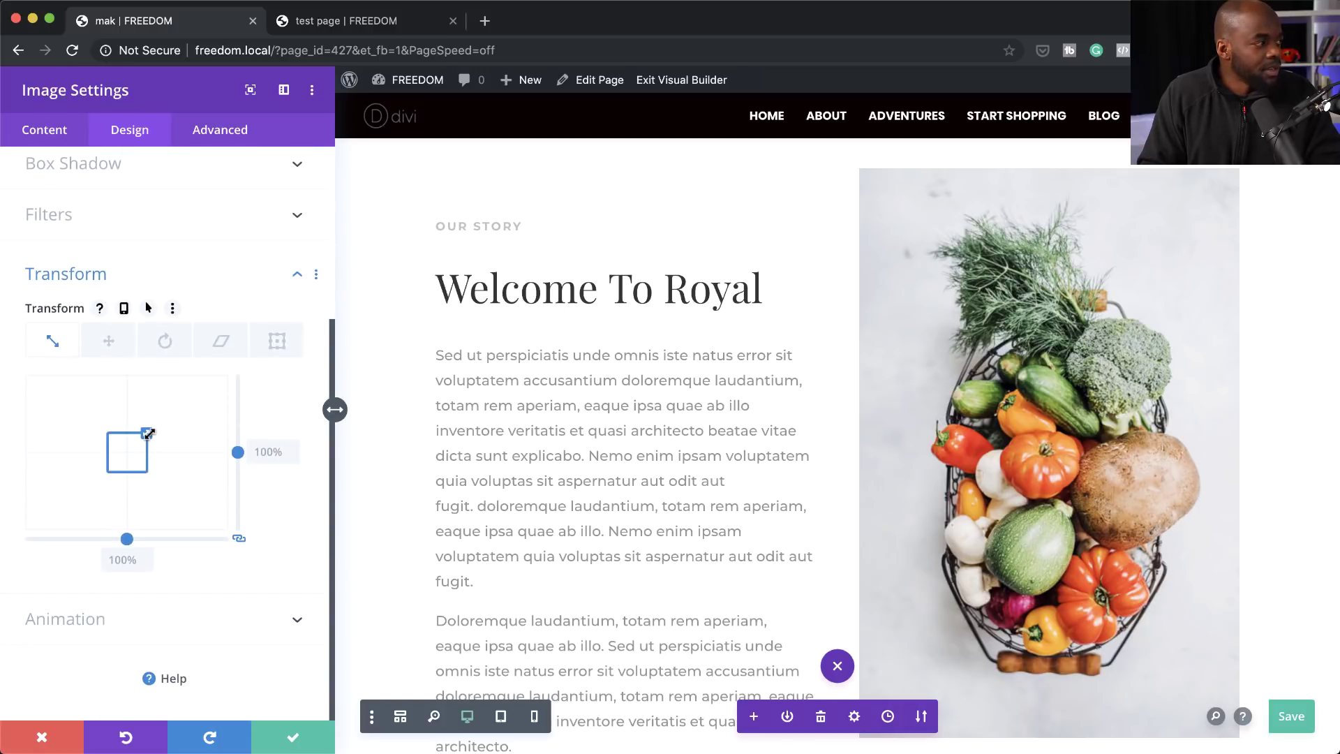
pyautogui.moveTo(149, 433); pyautogui.dragTo(147, 436)
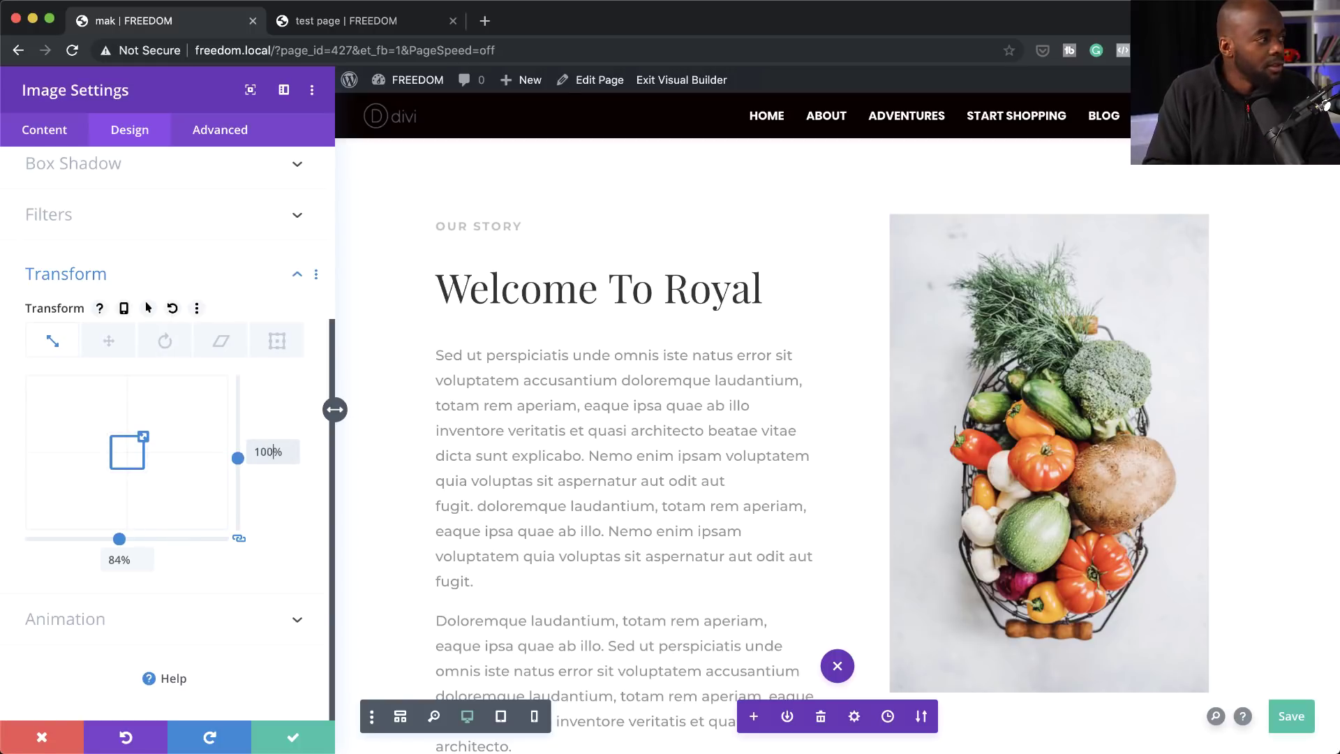
pyautogui.press('Escape')
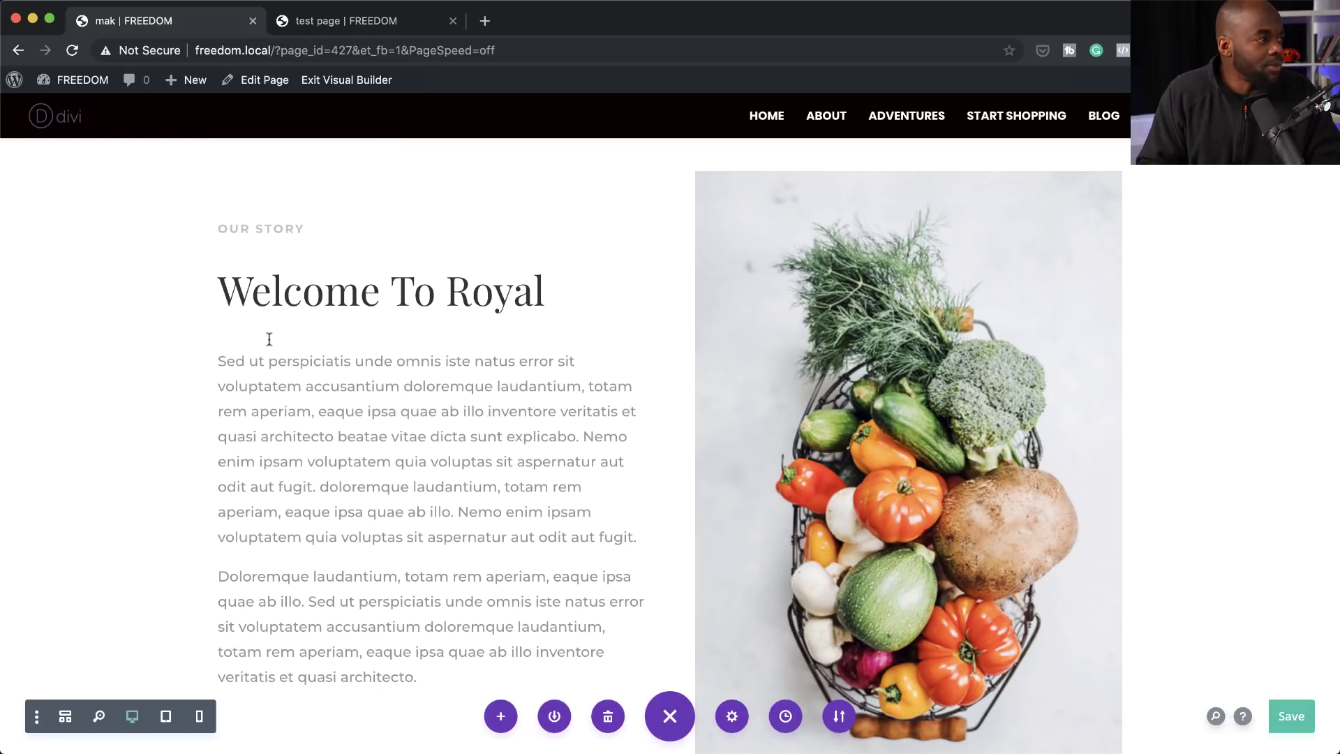
# Set the vegetable basket image's Transform scale to 88% for the Hover state only, and keep the change.
pyautogui.click(881, 214)
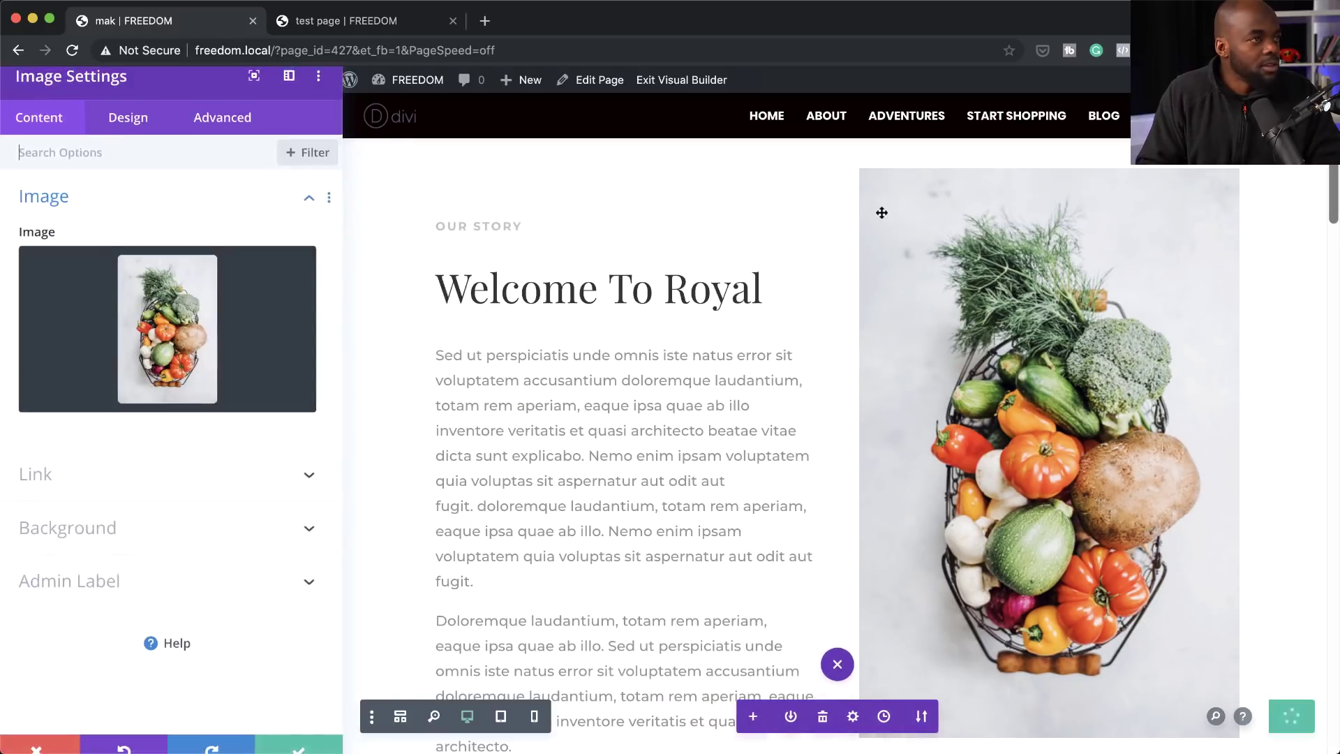
pyautogui.click(159, 131)
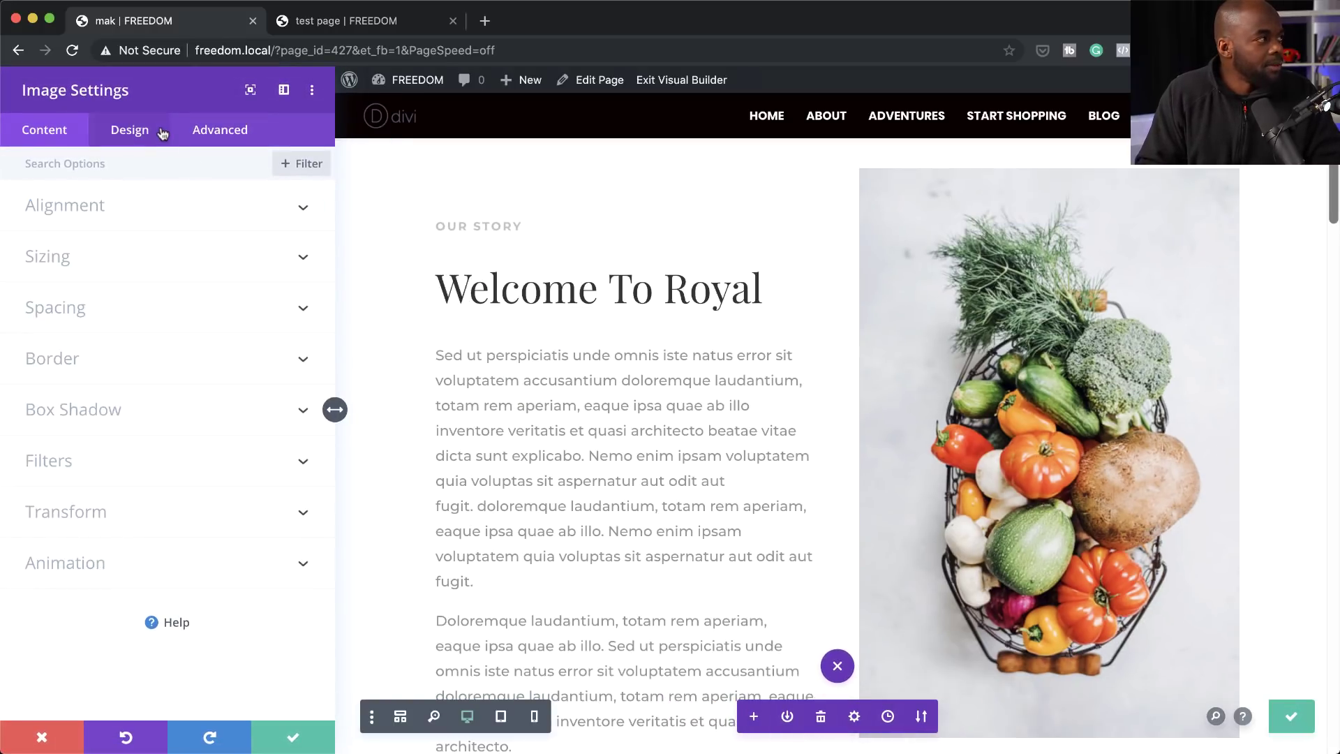
pyautogui.click(117, 511)
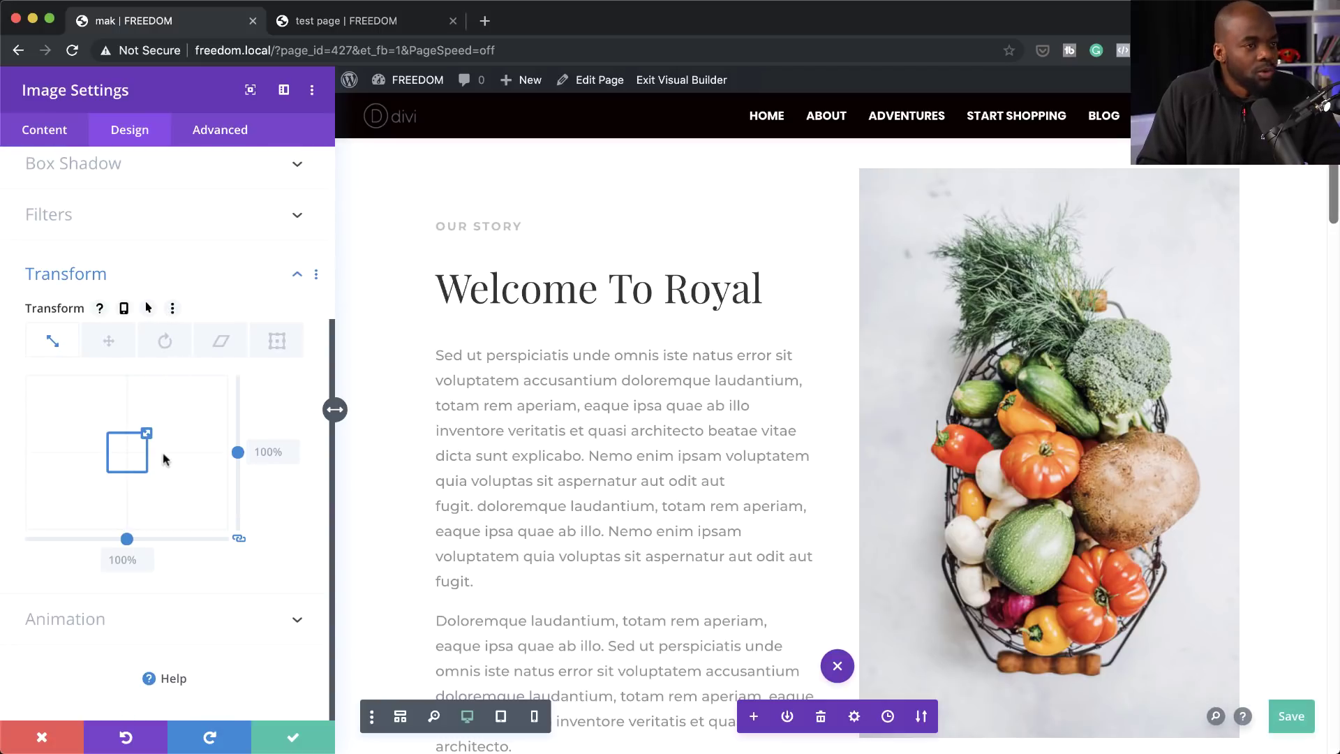
pyautogui.click(148, 309)
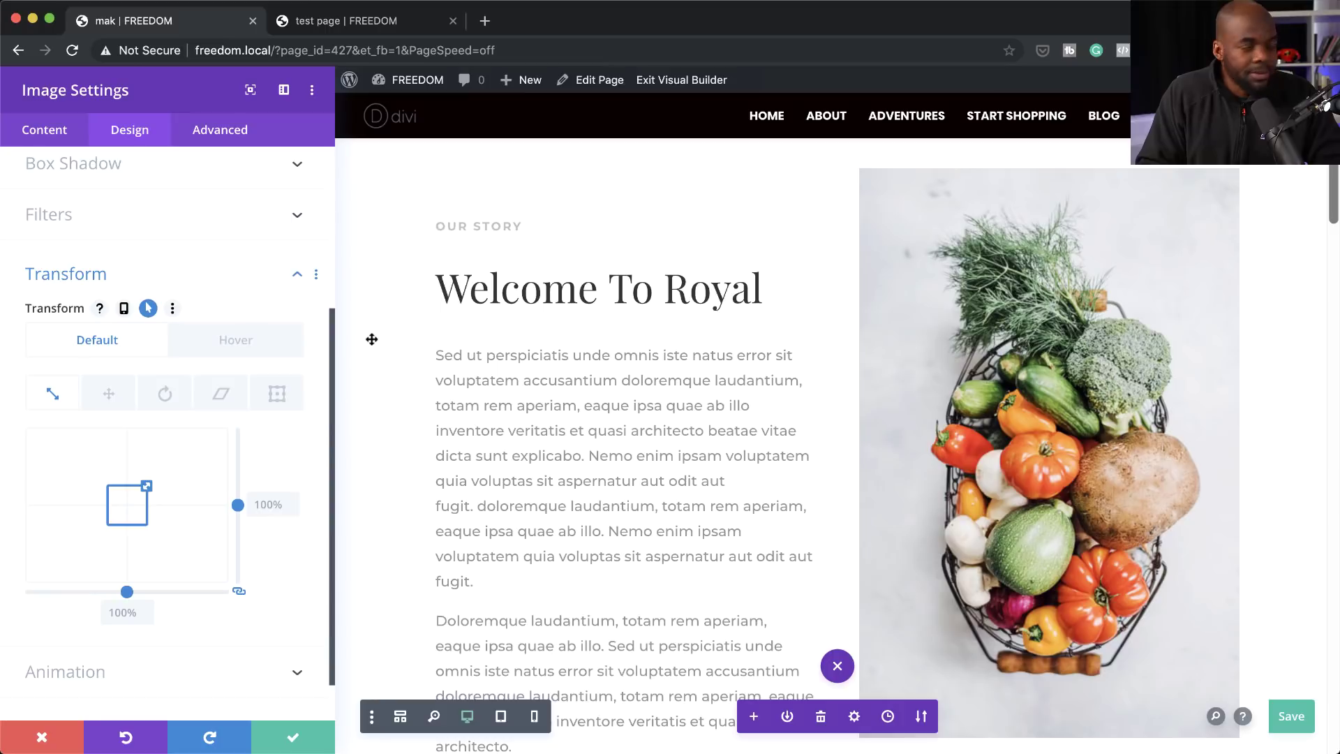
pyautogui.click(242, 349)
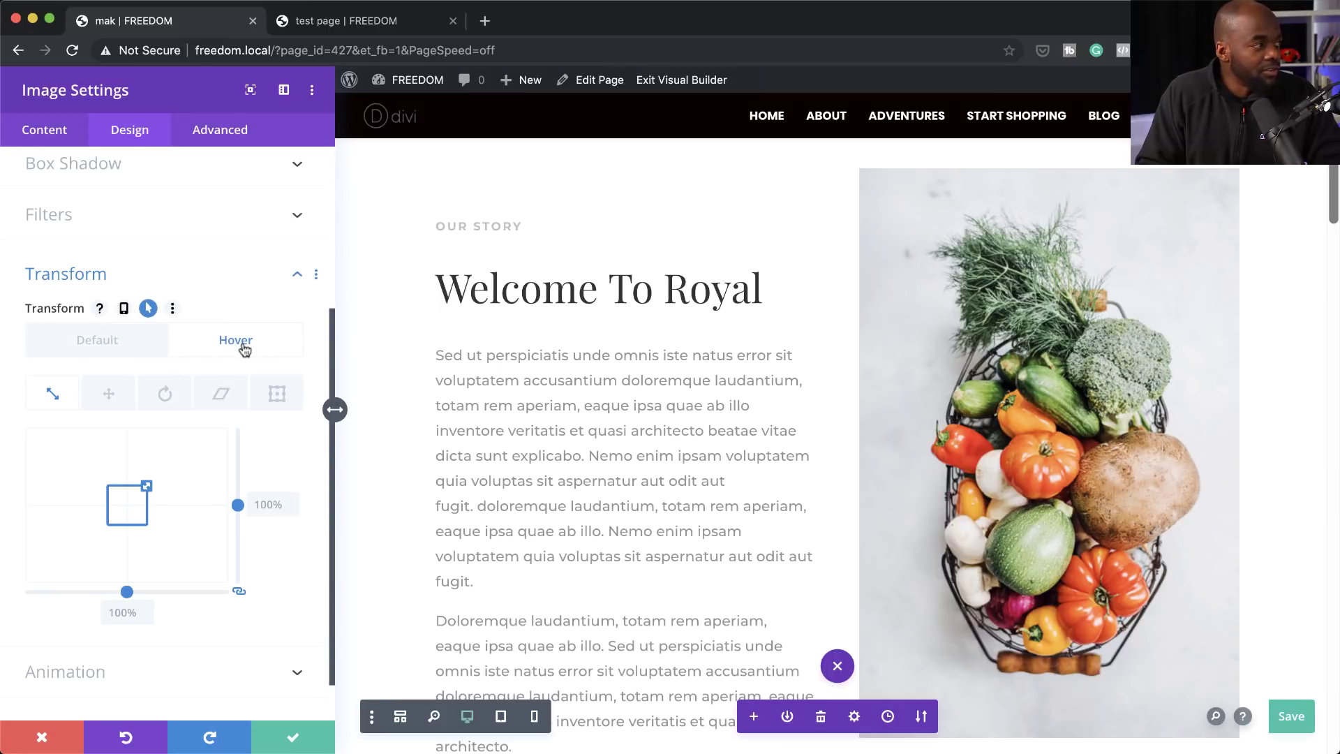
pyautogui.moveTo(148, 485); pyautogui.dragTo(144, 488)
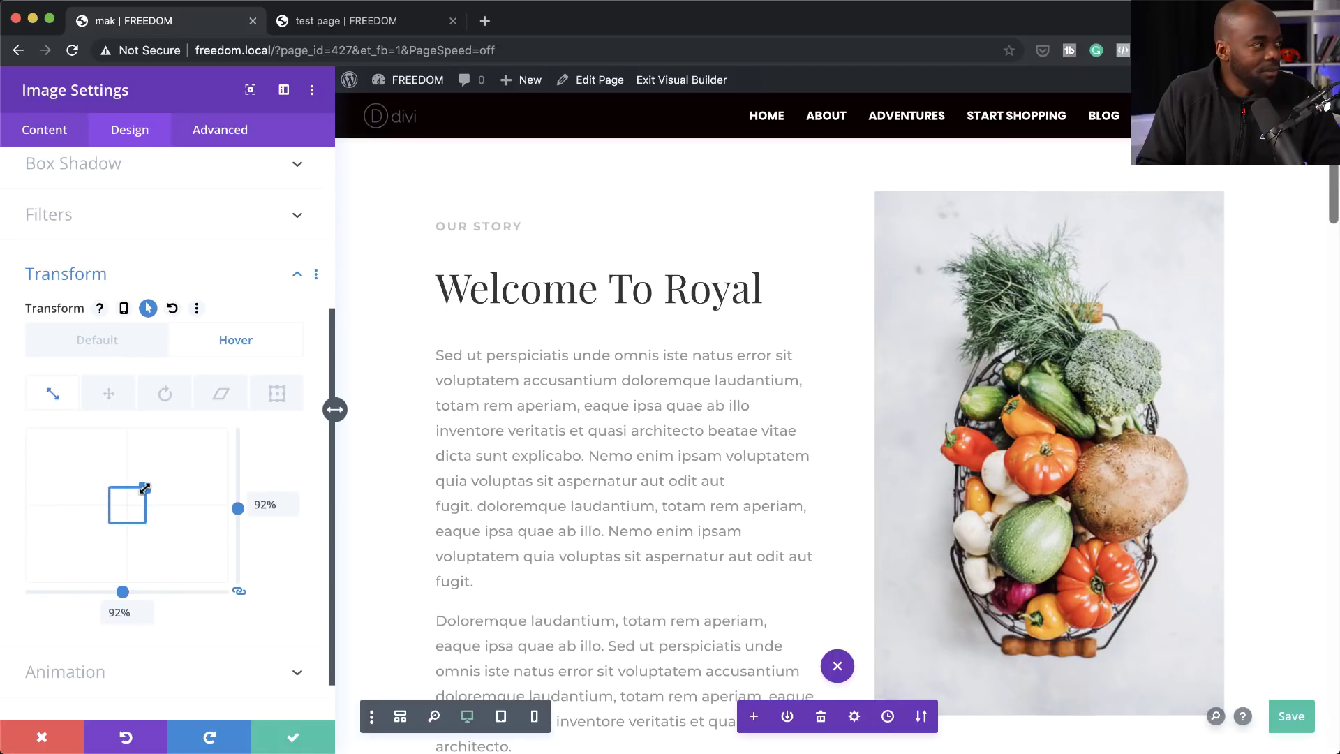
pyautogui.moveTo(145, 488); pyautogui.dragTo(144, 488)
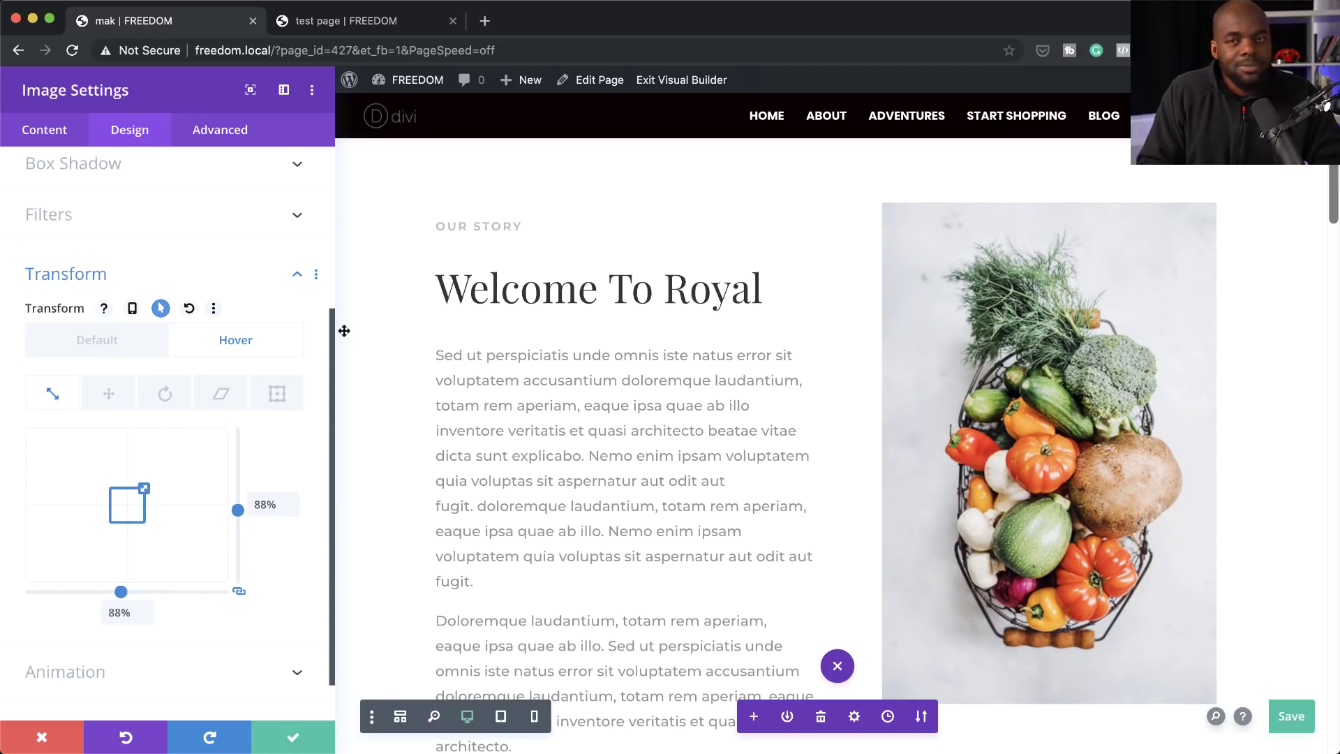
pyautogui.click(294, 737)
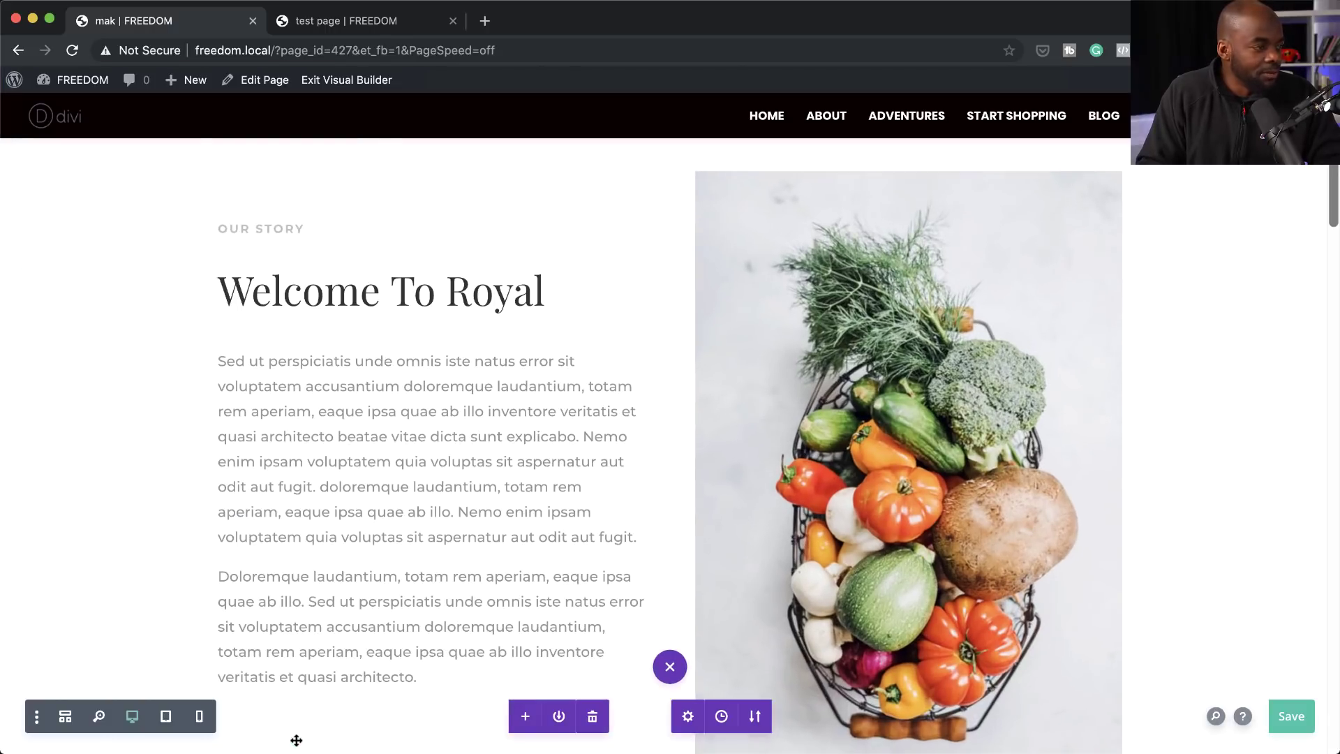
# Save the mak page and exit the Visual Builder to view the vegetable basket image on the live page.
pyautogui.click(1297, 718)
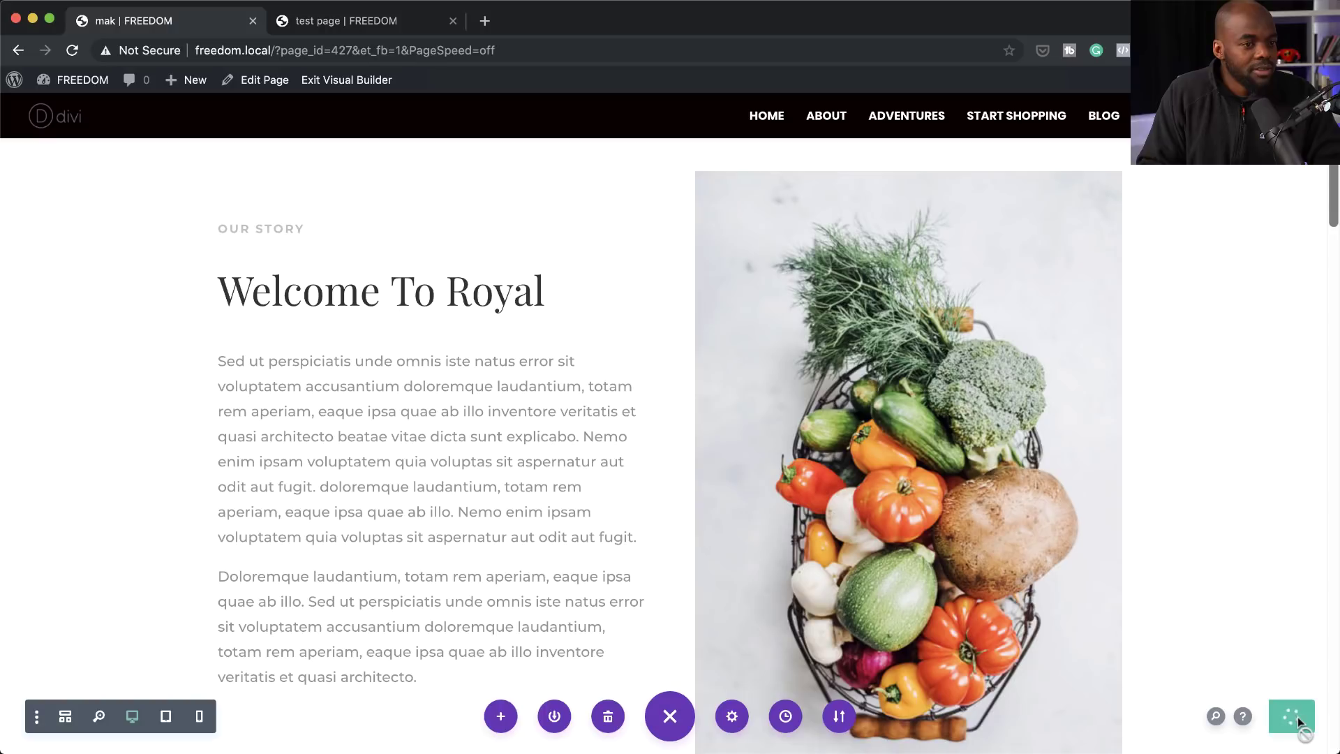
pyautogui.click(333, 83)
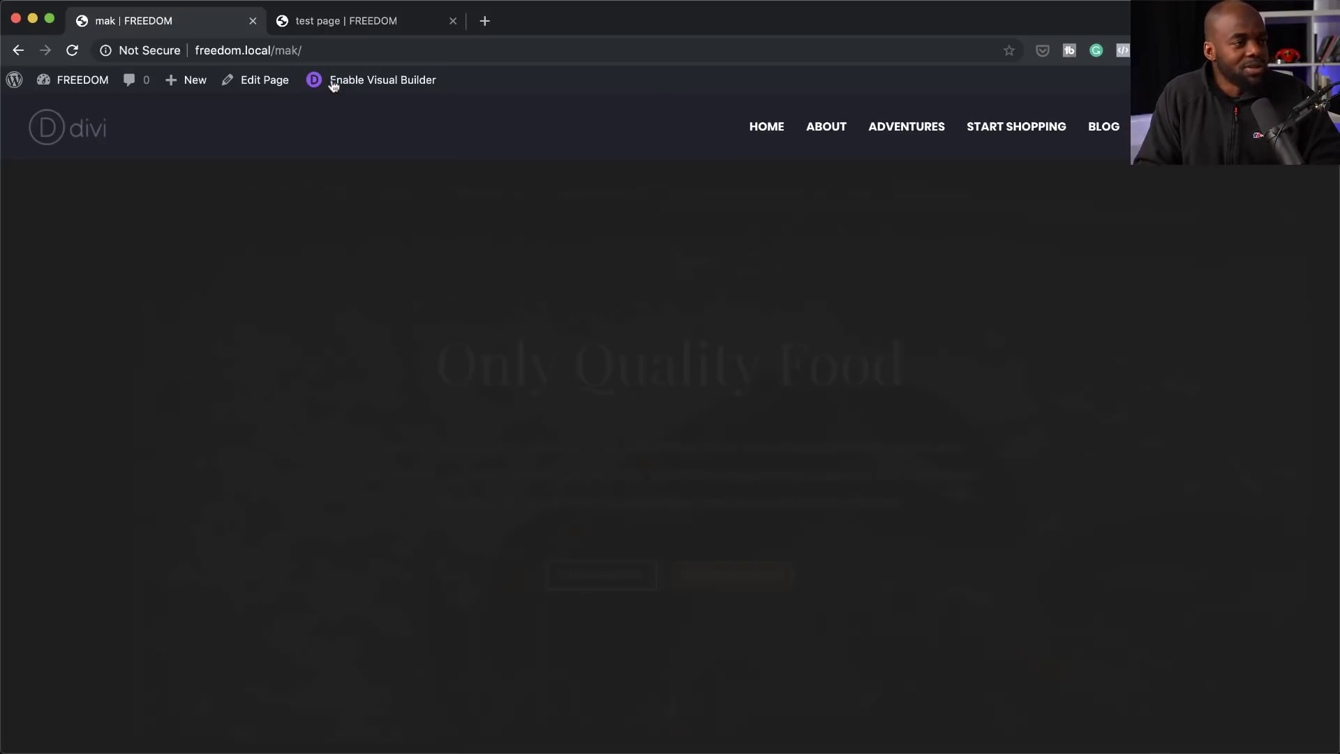
pyautogui.scroll(-8, 983, 514)
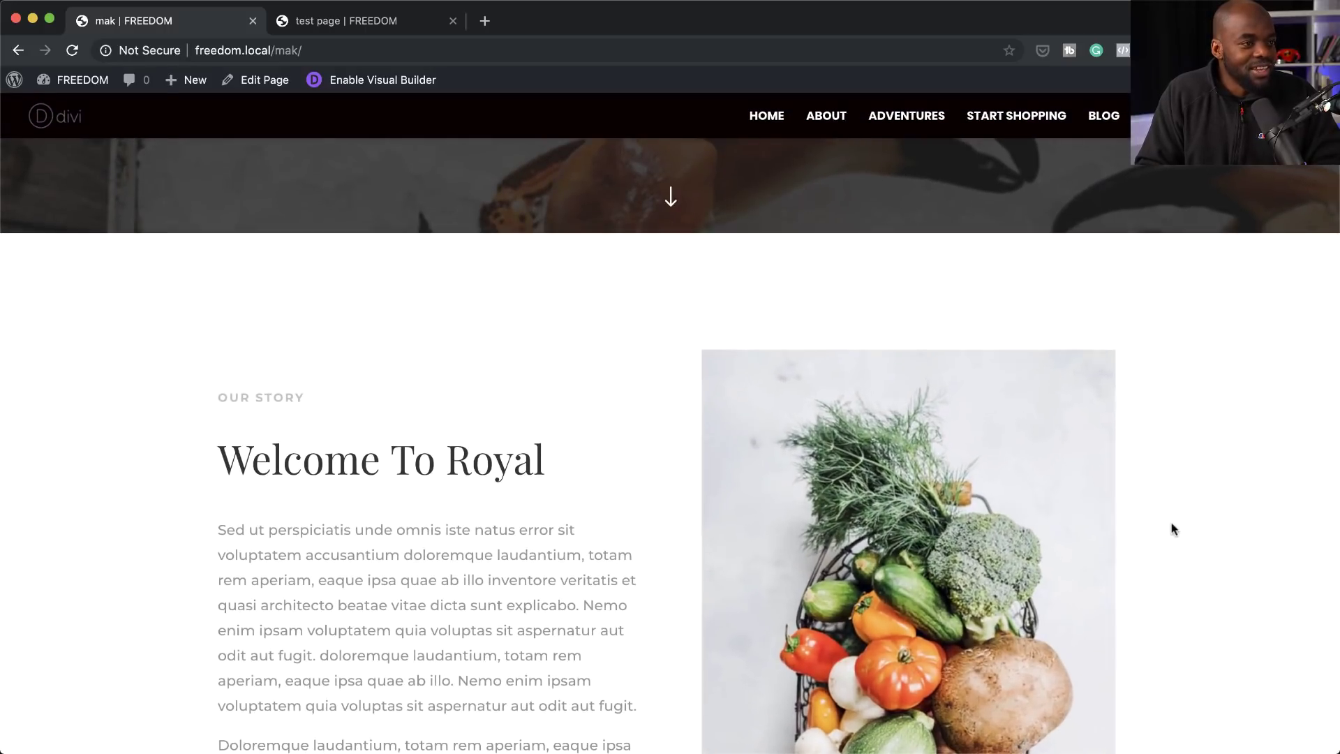
pyautogui.scroll(-3, 1205, 531)
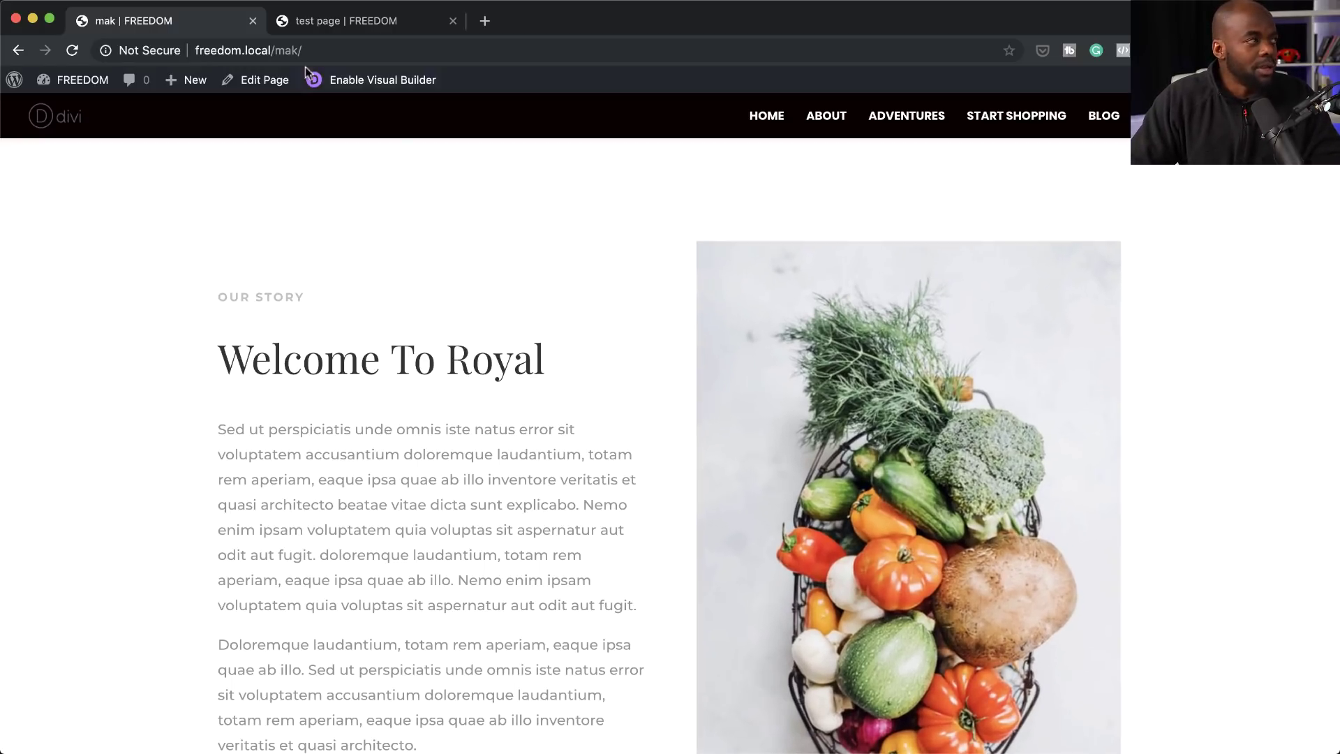
# Reopen the mak page in the Visual Builder and open the Filters settings of the vegetable basket image.
pyautogui.click(383, 81)
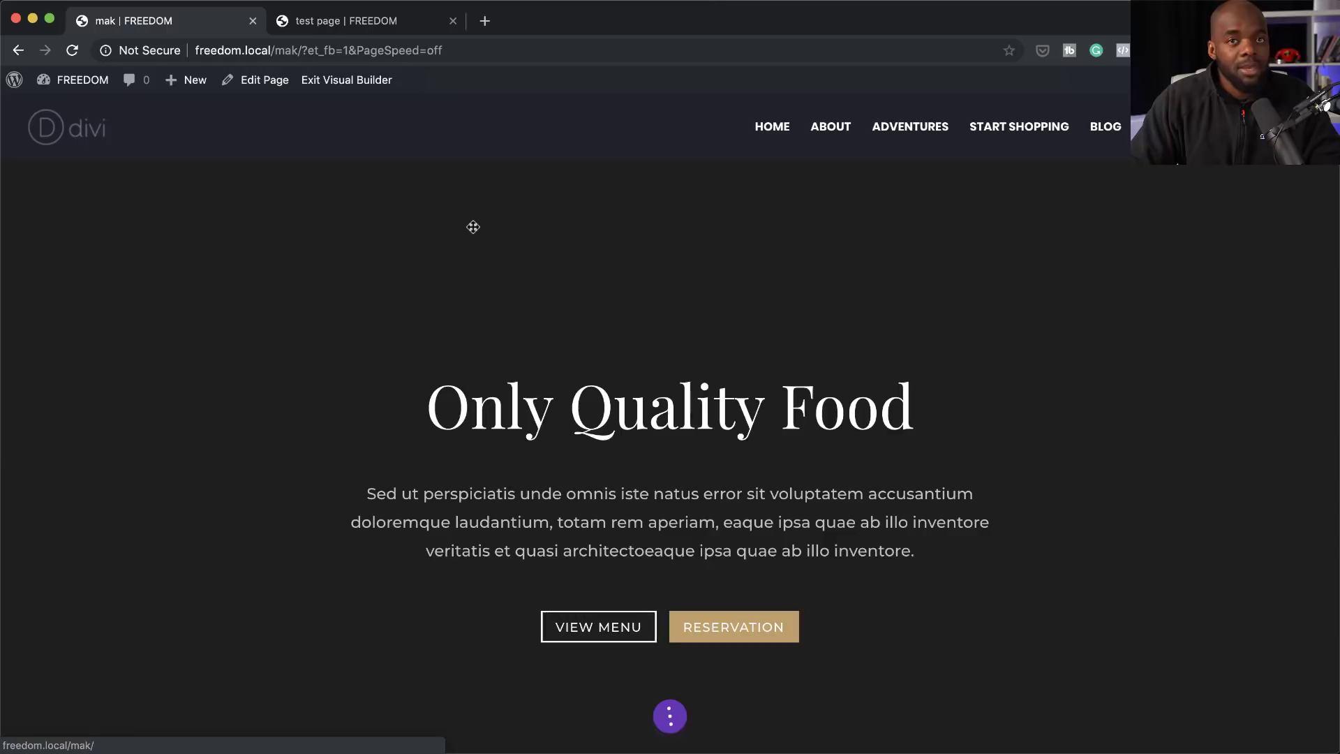
pyautogui.scroll(-10, 1024, 538)
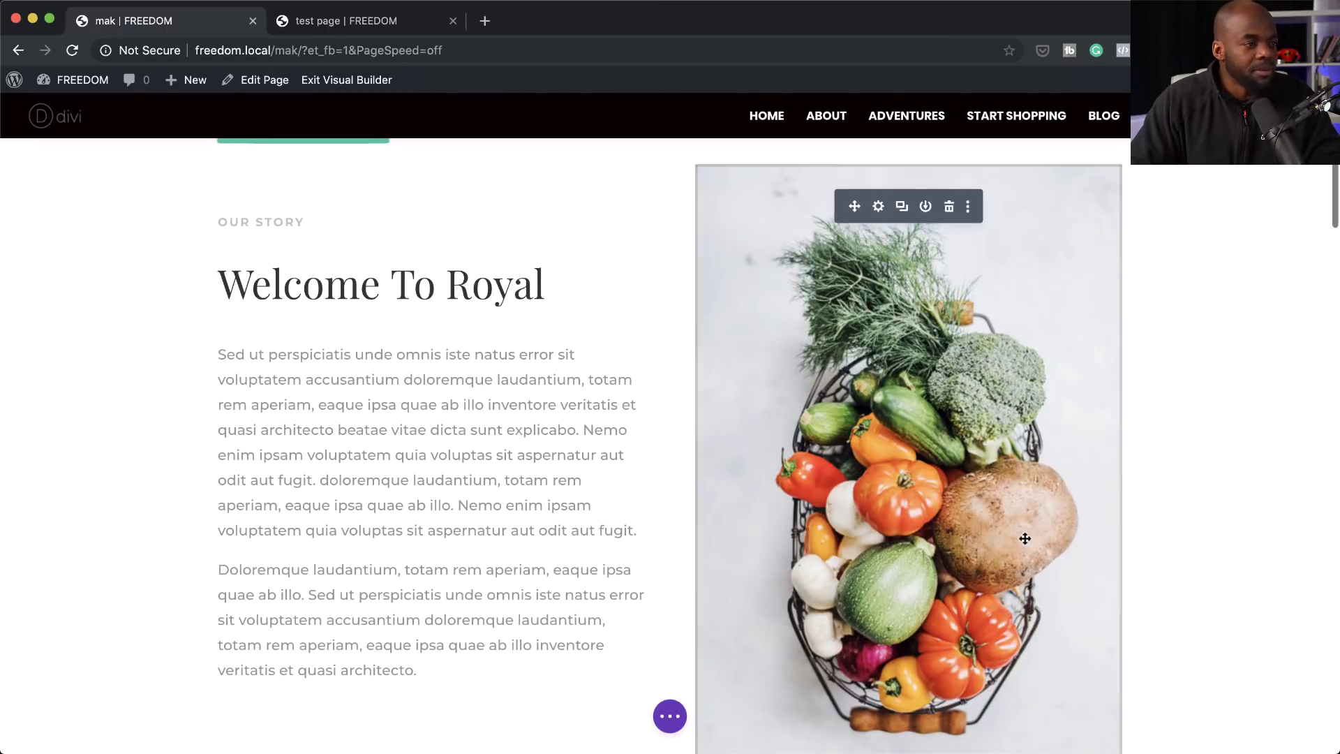
pyautogui.click(879, 200)
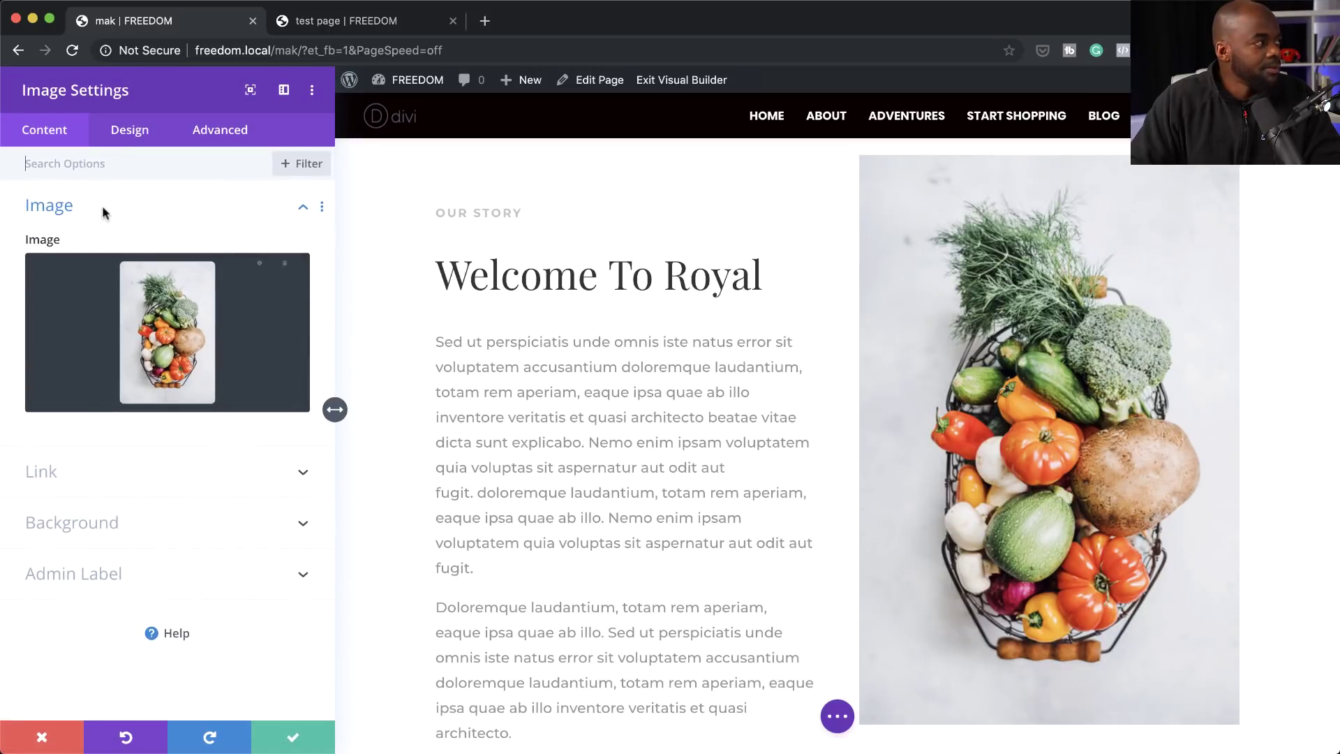
pyautogui.click(126, 135)
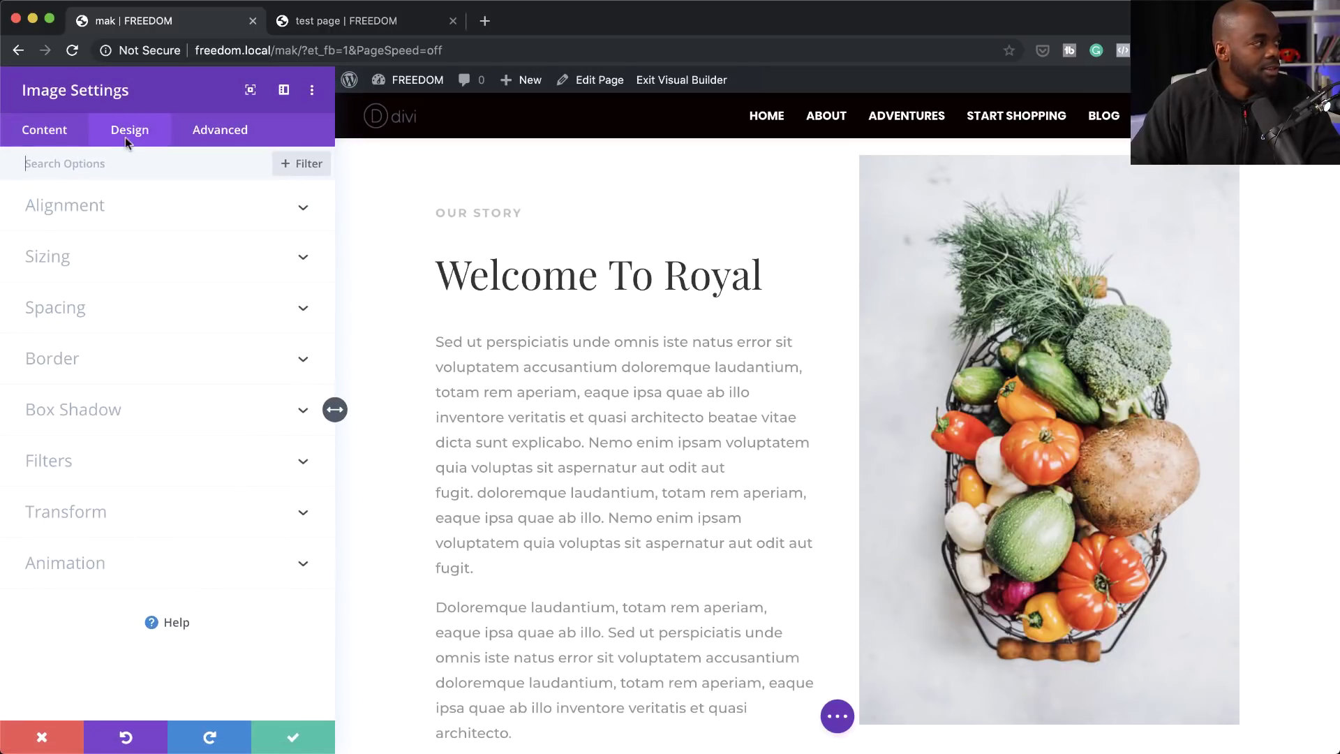
pyautogui.click(70, 462)
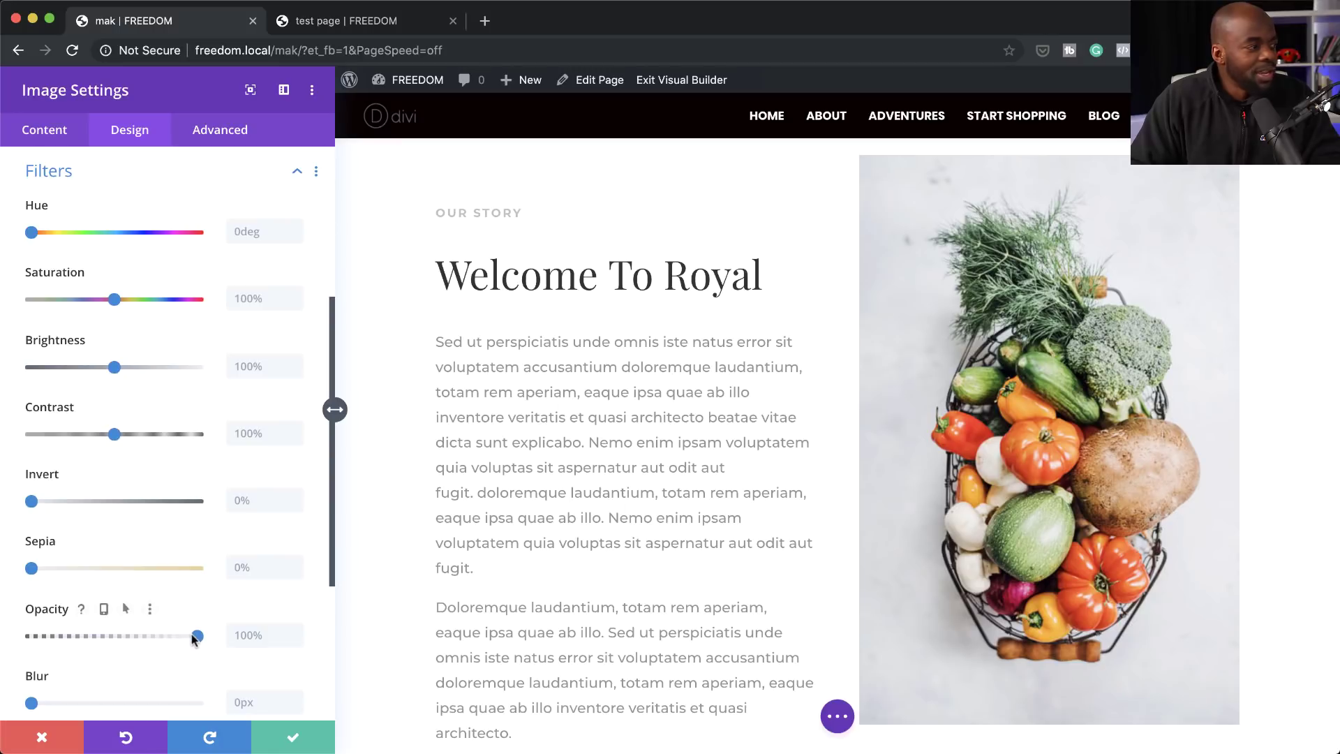
# Try an opacity of 18% and a sepia of 47% on the vegetable basket image, returning each to its default.
pyautogui.moveTo(193, 636); pyautogui.dragTo(61, 652)
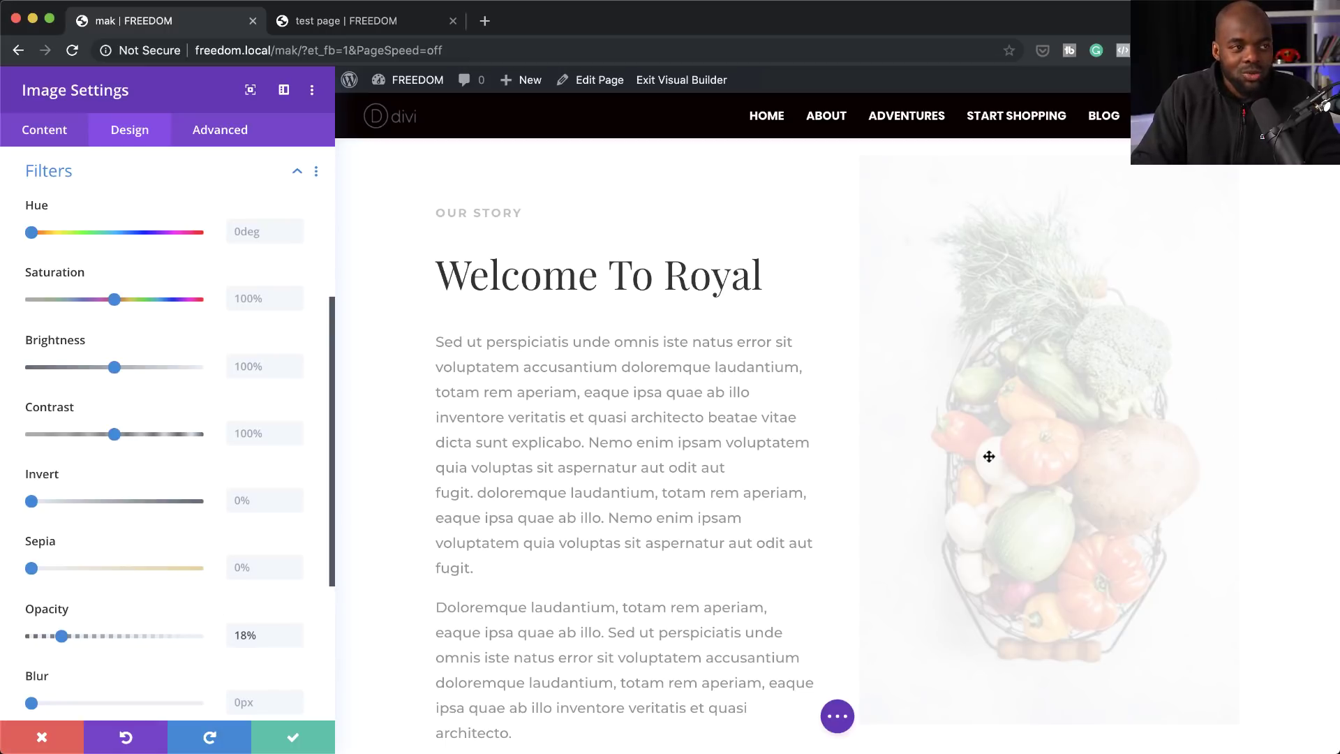
pyautogui.moveTo(62, 639); pyautogui.dragTo(217, 643)
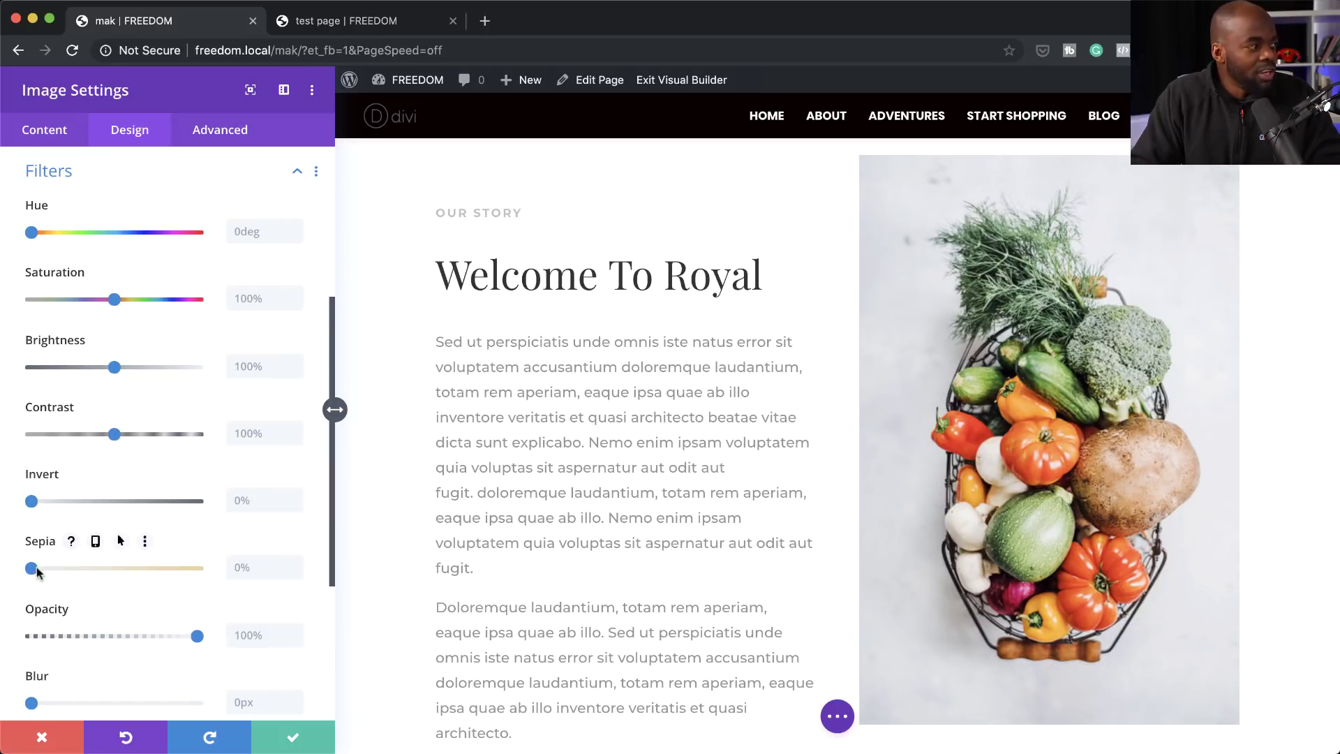
pyautogui.moveTo(33, 570); pyautogui.dragTo(108, 574)
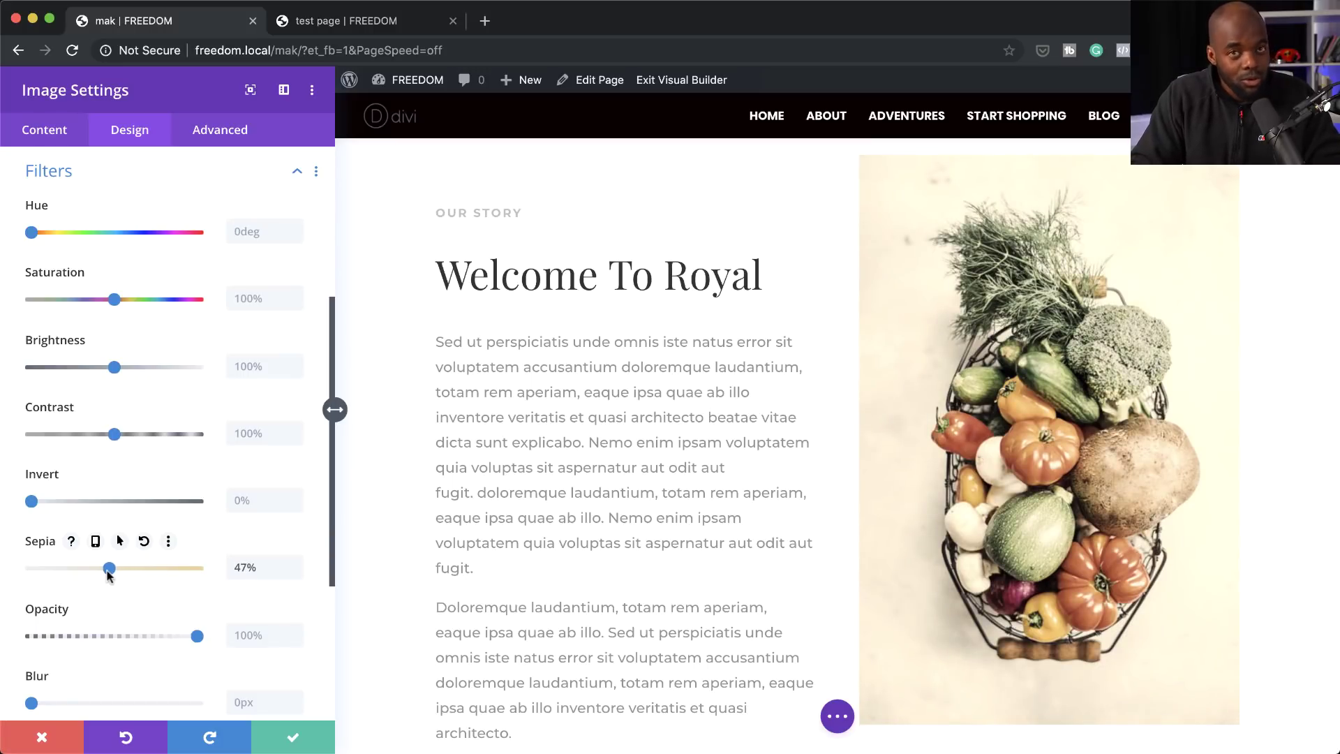
pyautogui.moveTo(105, 569); pyautogui.dragTo(3, 570)
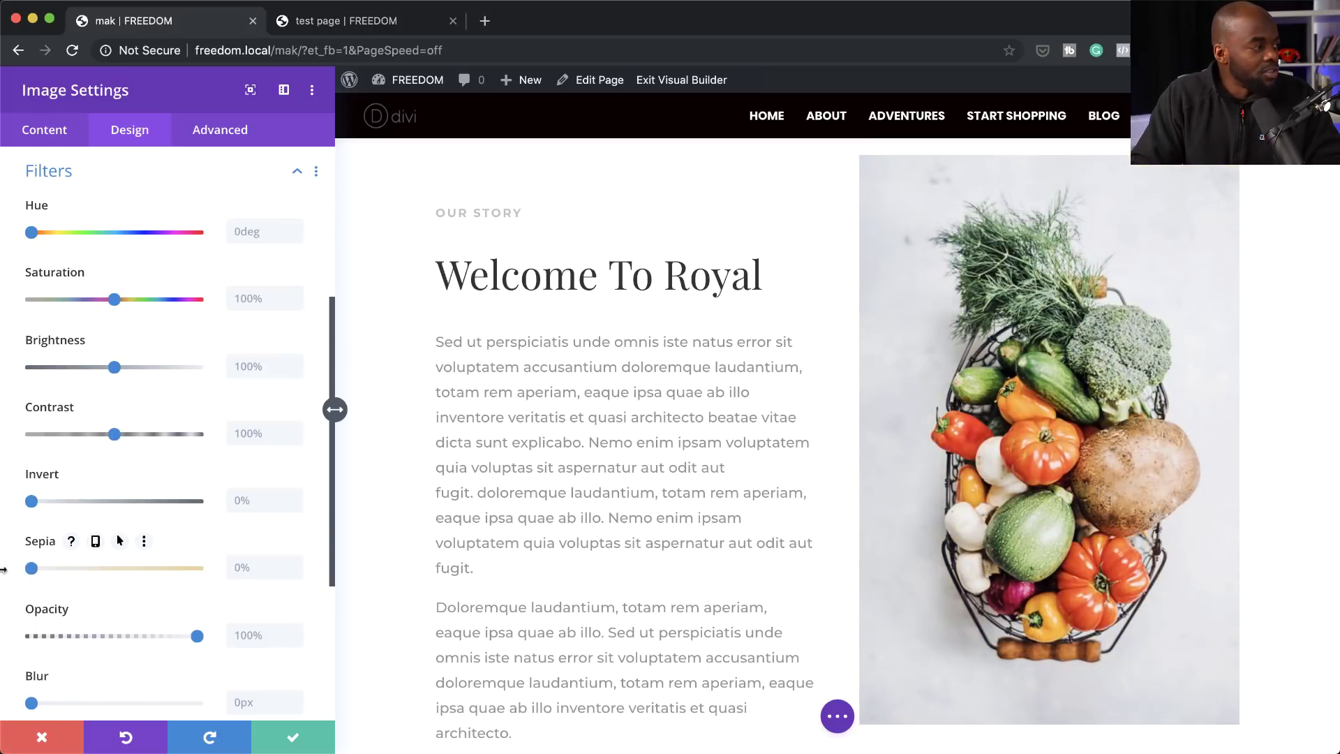
# Try a contrast of 136%, a lower brightness and a saturation of 174% on the vegetable basket image, resetting each filter.
pyautogui.moveTo(115, 435); pyautogui.dragTo(145, 439)
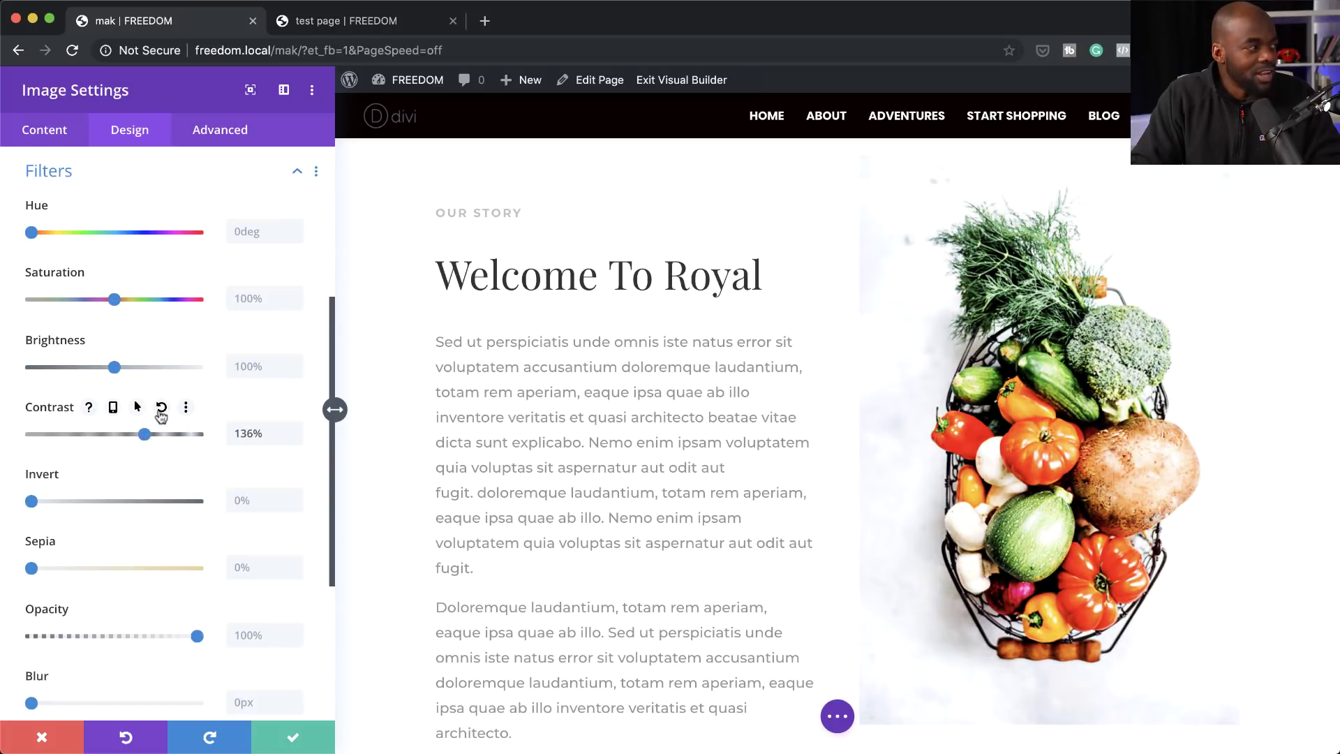
pyautogui.click(162, 408)
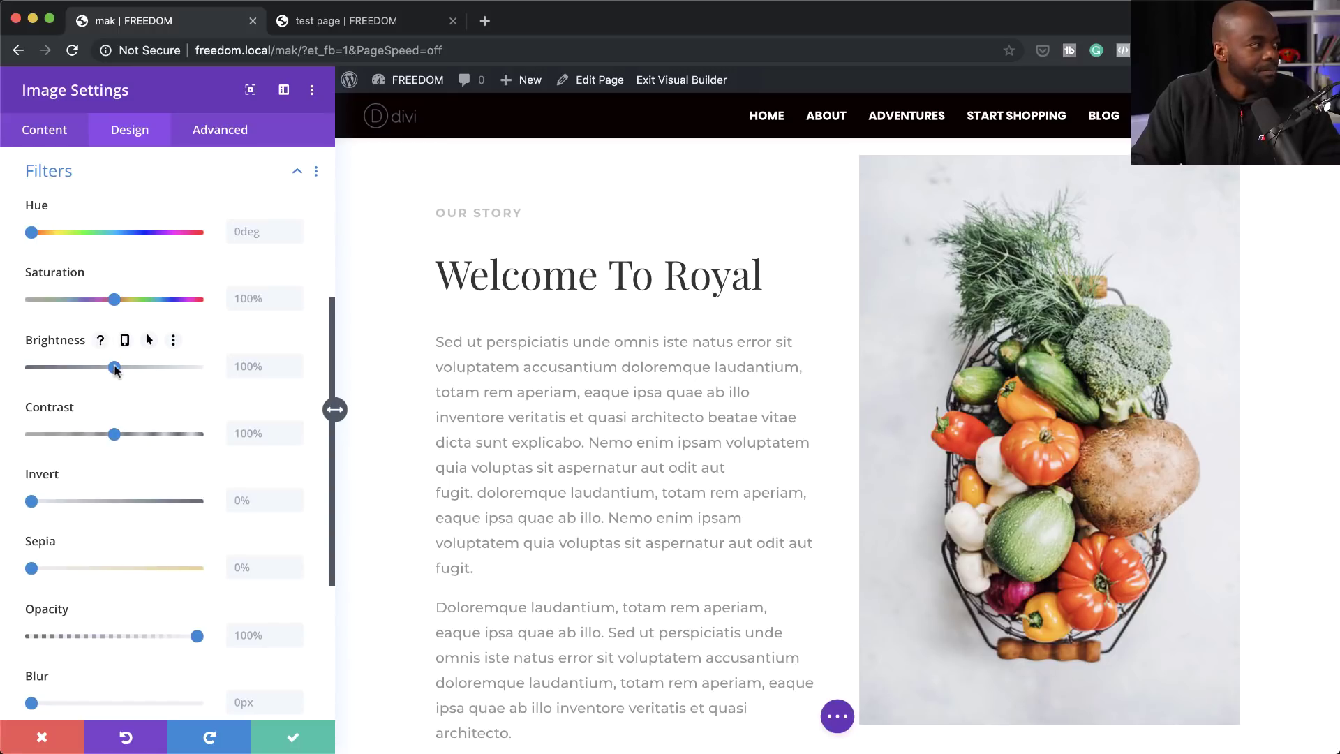
pyautogui.moveTo(115, 368)
pyautogui.mouseDown()
pyautogui.moveTo(144, 369)
pyautogui.moveTo(79, 373)
pyautogui.moveTo(103, 373)
pyautogui.mouseUp()
pyautogui.click(174, 341)
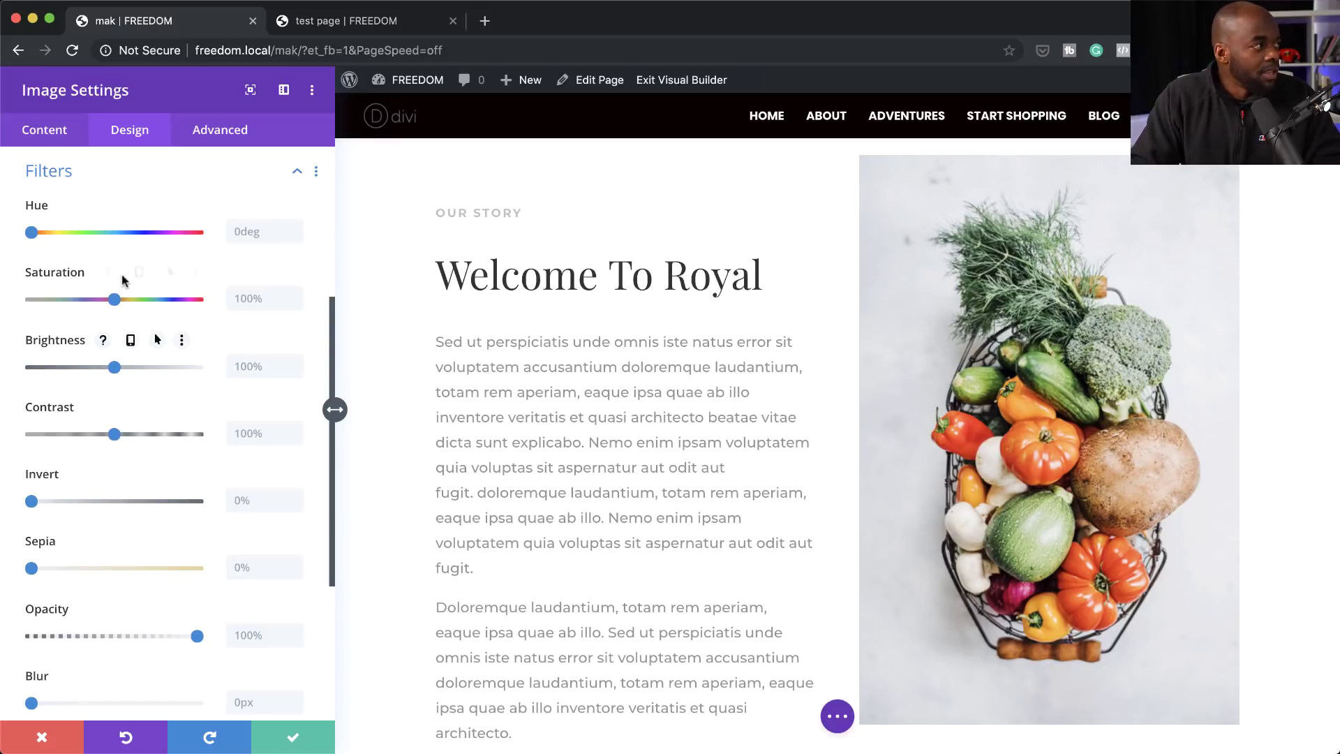
pyautogui.moveTo(115, 302); pyautogui.dragTo(175, 302)
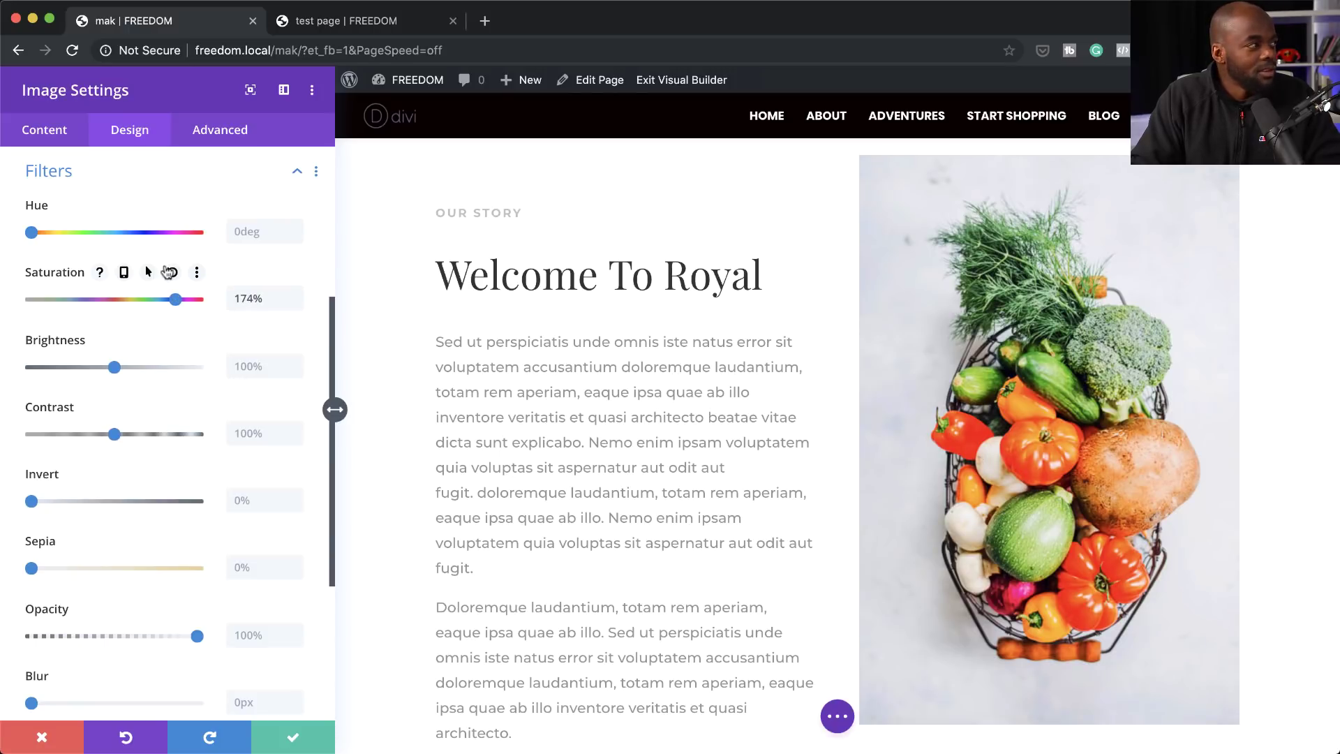
pyautogui.click(173, 273)
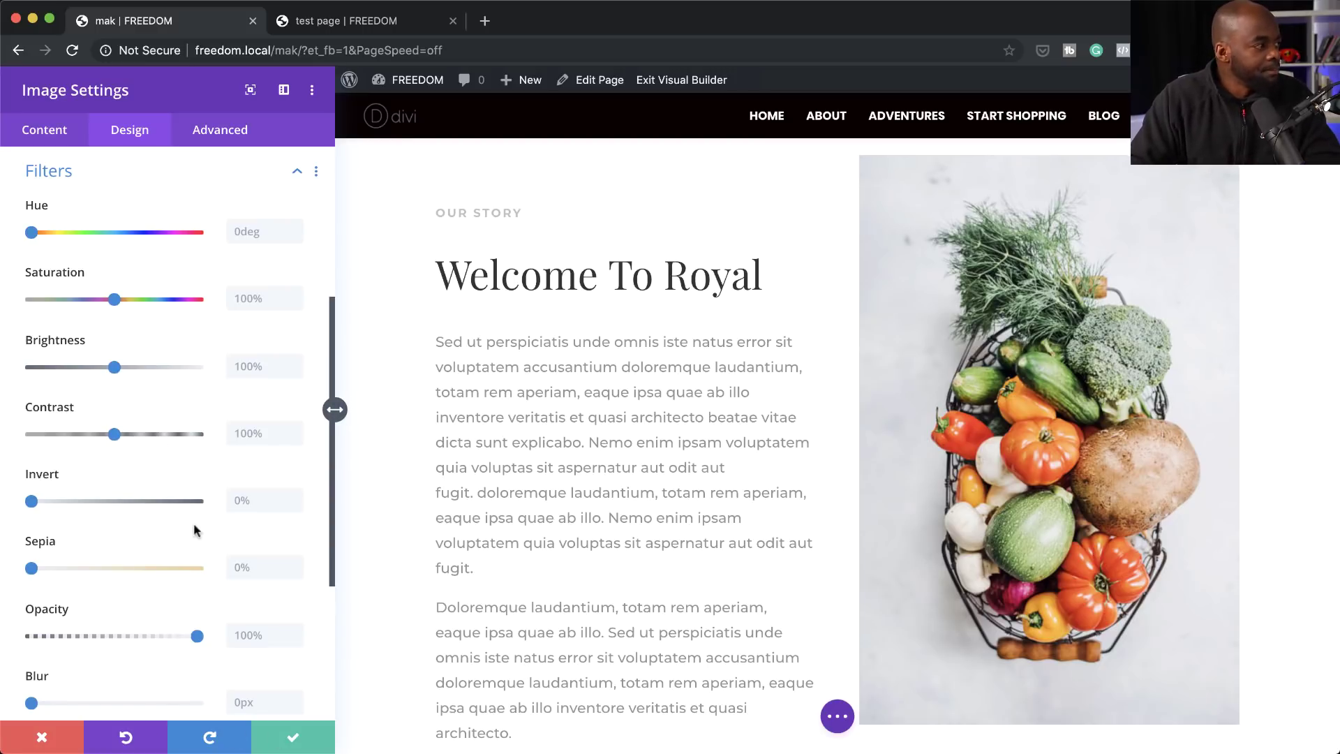
# Enable per-device values for the image's Sepia filter and set the tablet value to 30%.
pyautogui.scroll(-5, 188, 607)
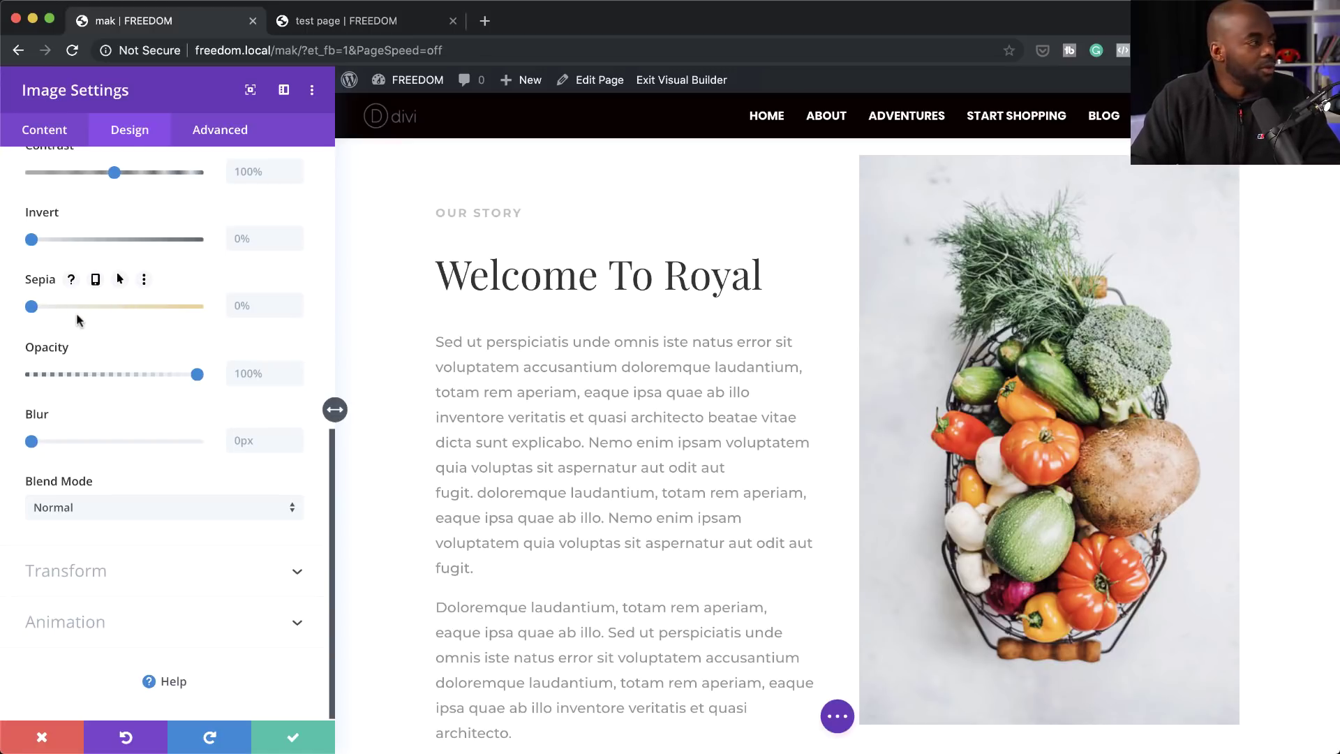
pyautogui.click(97, 281)
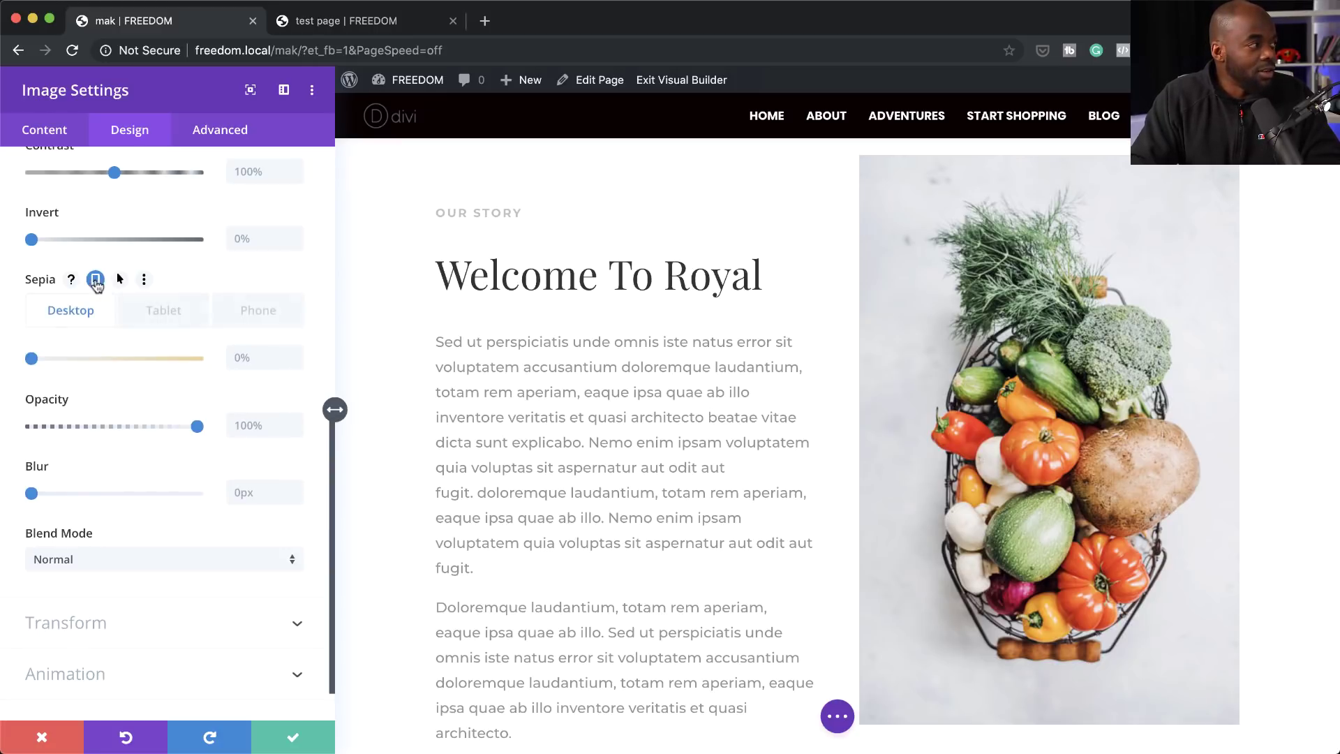
pyautogui.click(166, 314)
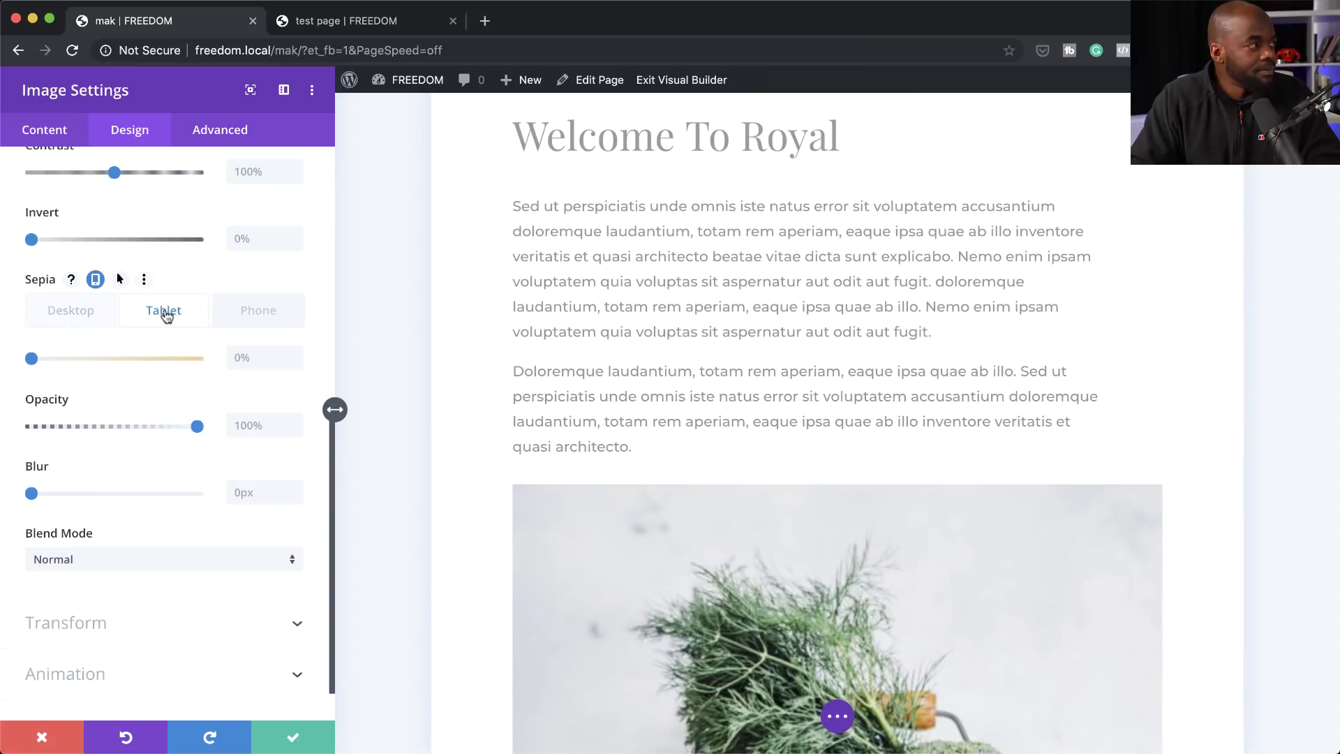
pyautogui.moveTo(32, 358); pyautogui.dragTo(36, 358)
pyautogui.scroll(-10, 586, 500)
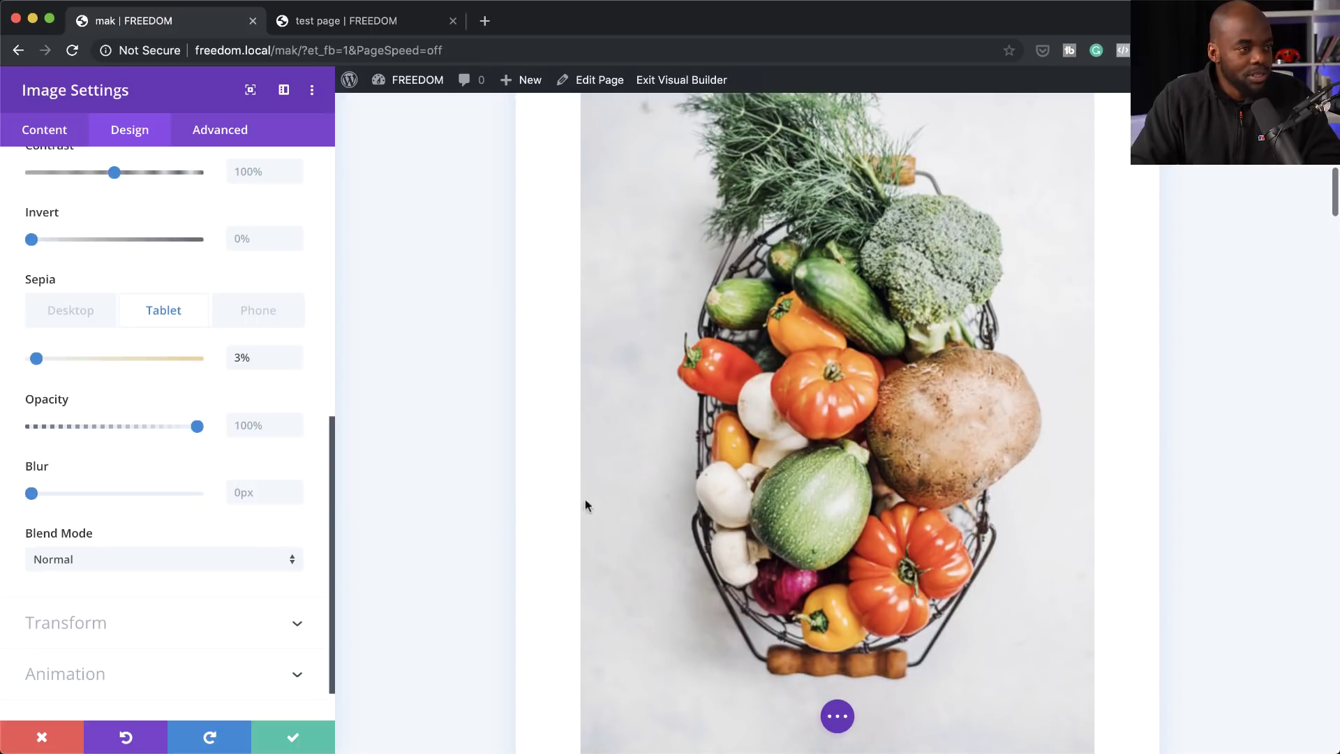
pyautogui.moveTo(36, 358); pyautogui.dragTo(81, 365)
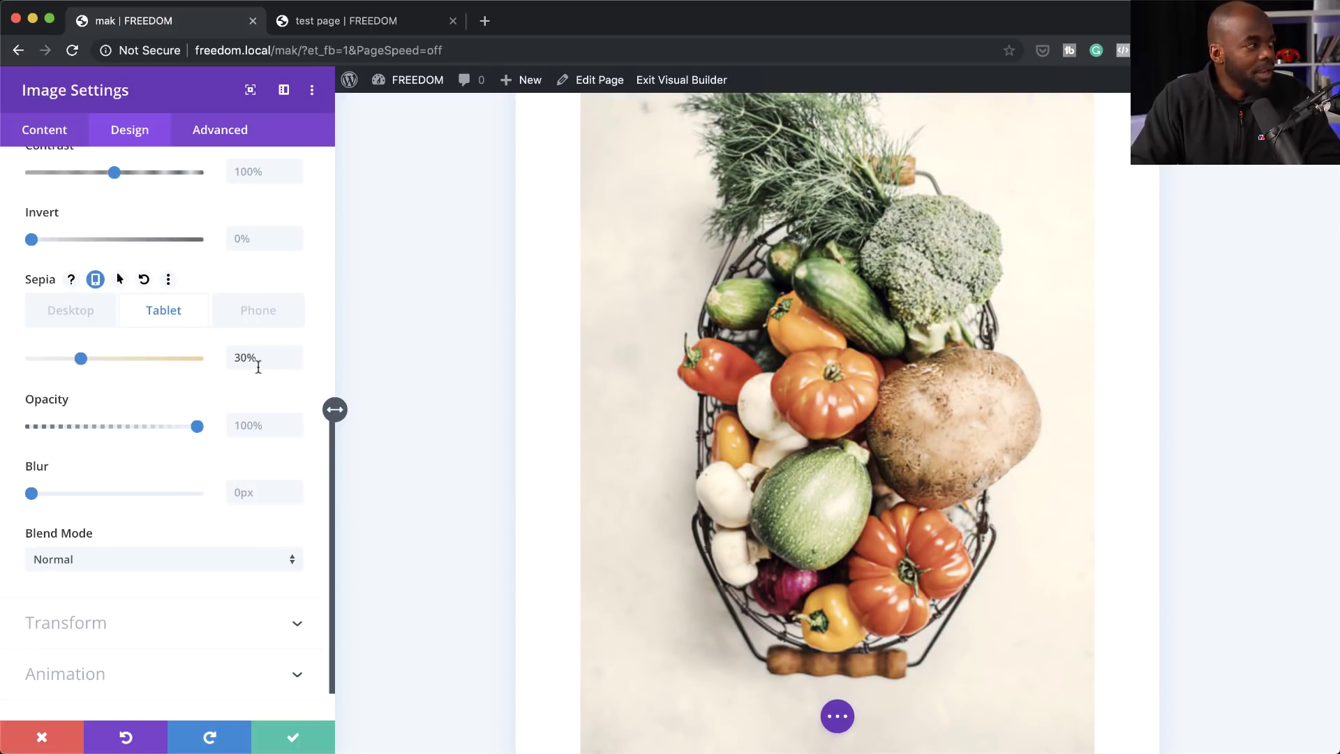
# Set the vegetable basket image's Sepia filter to 100% for phones only.
pyautogui.click(257, 314)
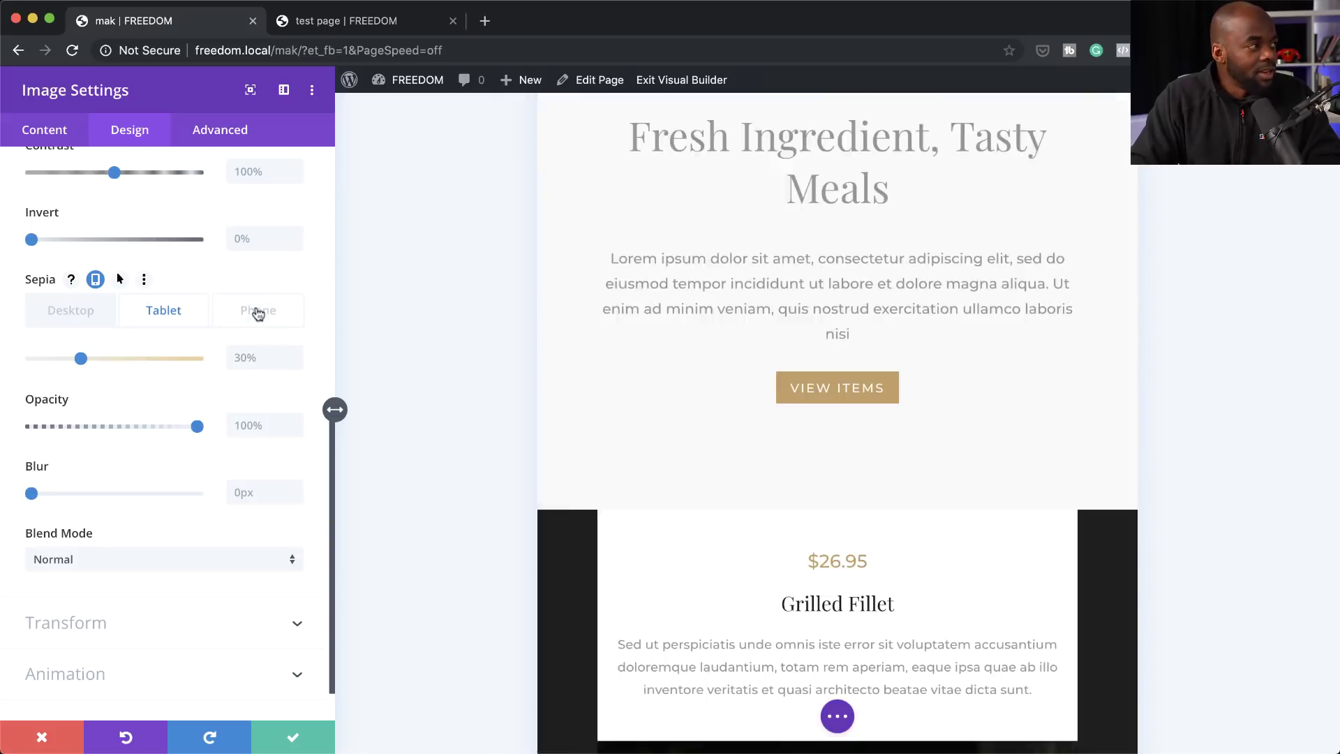
pyautogui.scroll(-2, 617, 538)
pyautogui.scroll(-15, 617, 533)
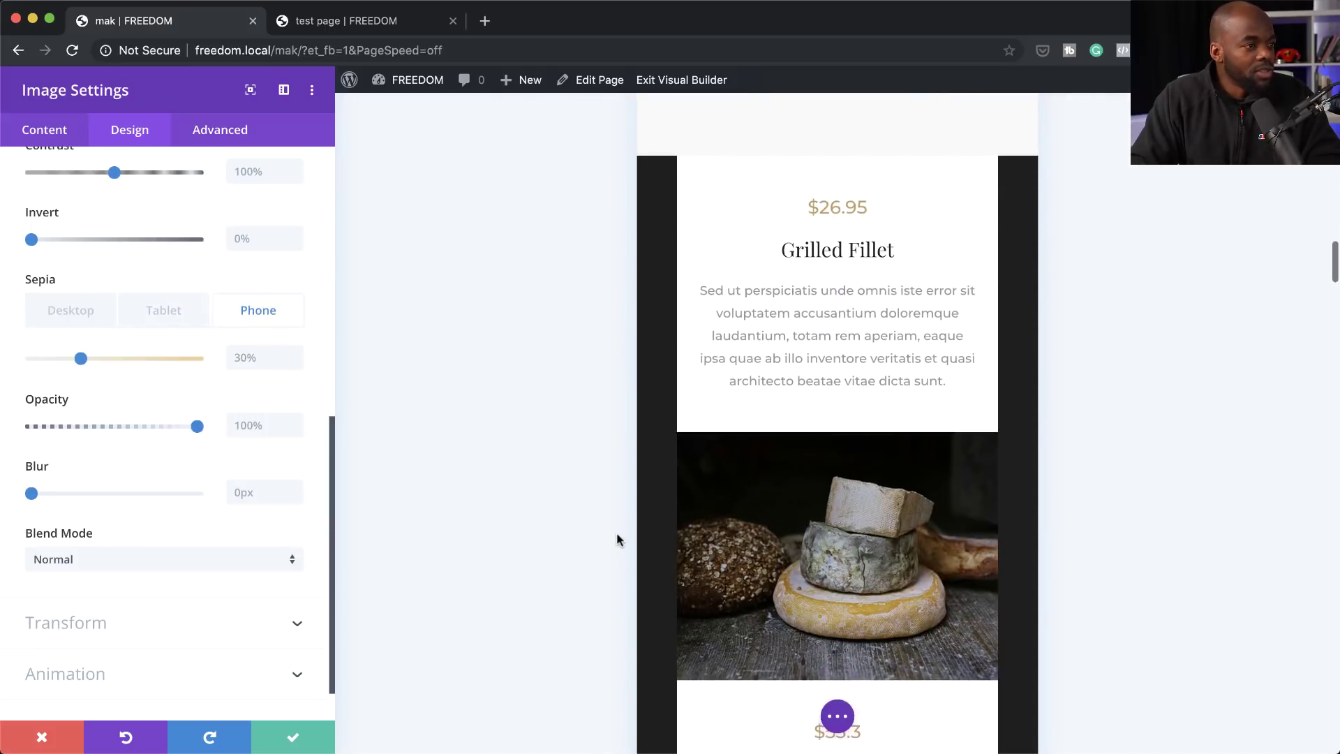
pyautogui.scroll(-15, 617, 538)
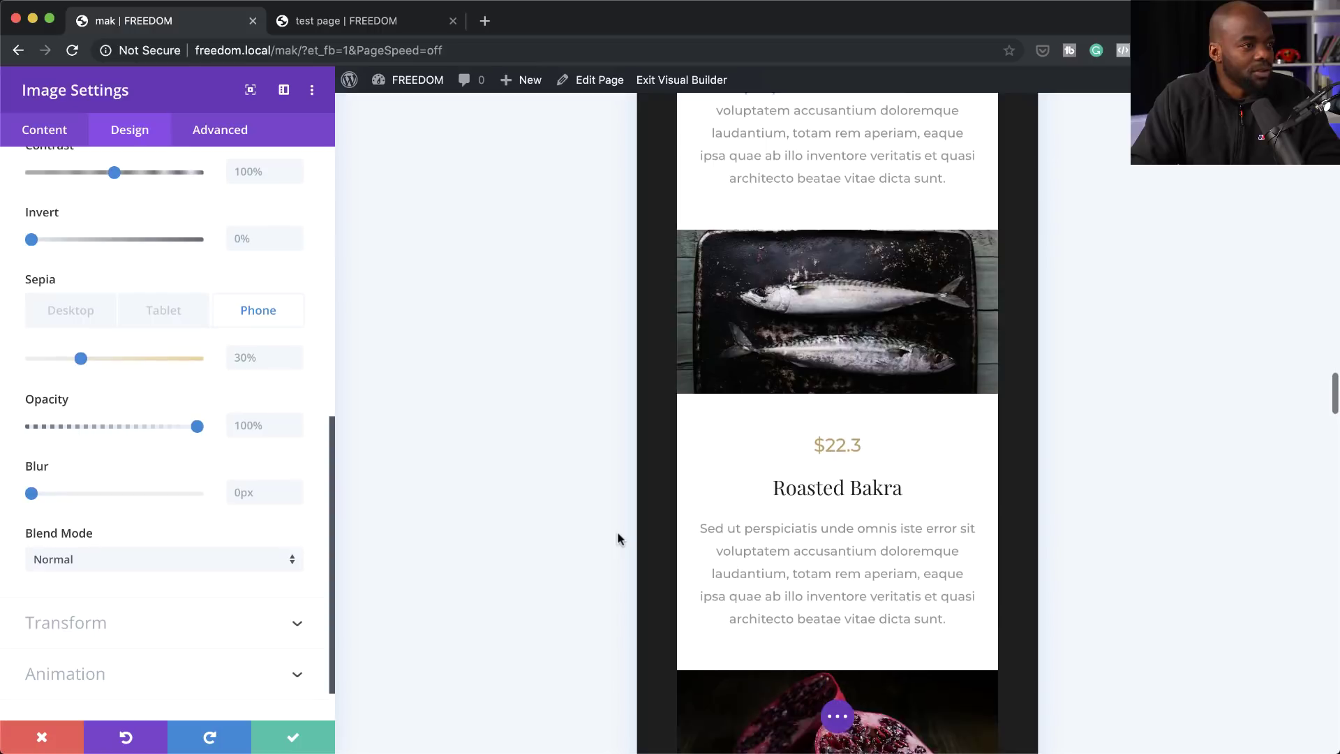
pyautogui.scroll(-15, 617, 539)
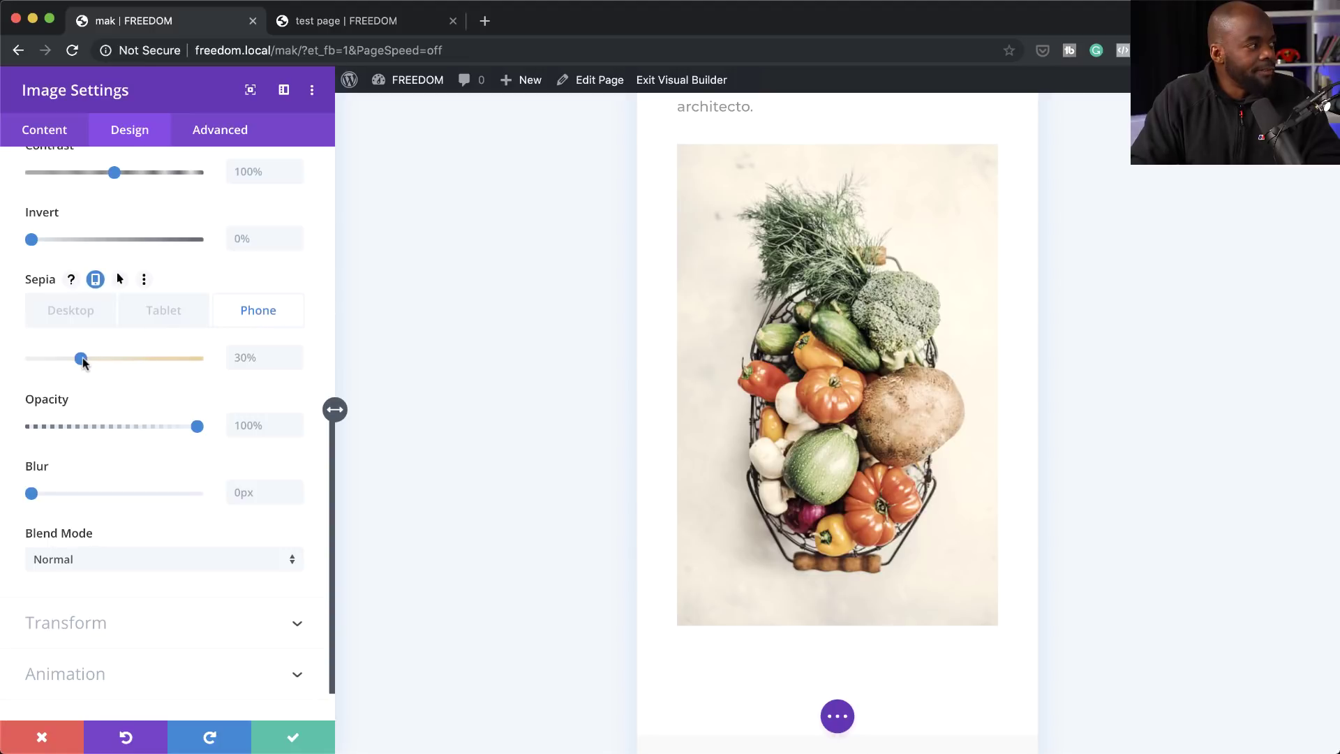
pyautogui.moveTo(83, 361); pyautogui.dragTo(227, 363)
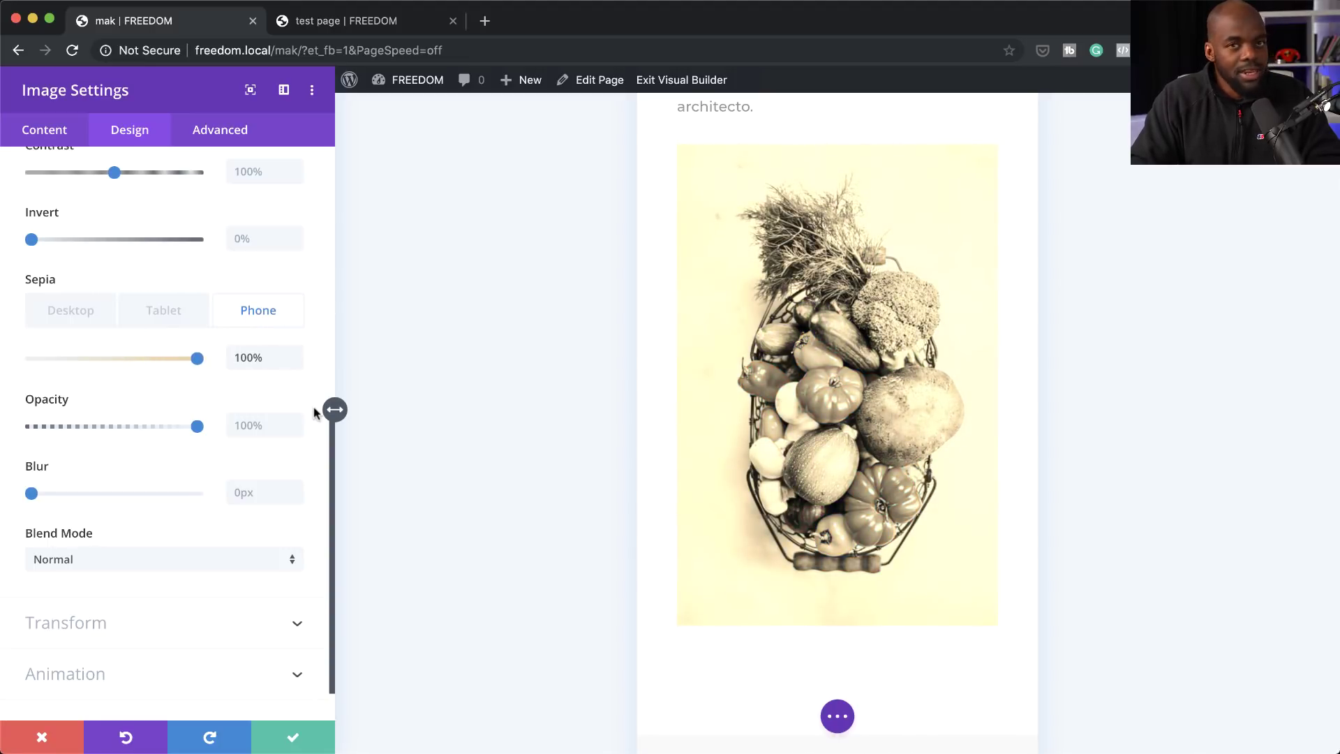
# Compare the vegetable basket image's sepia effect in the tablet and desktop views.
pyautogui.click(174, 318)
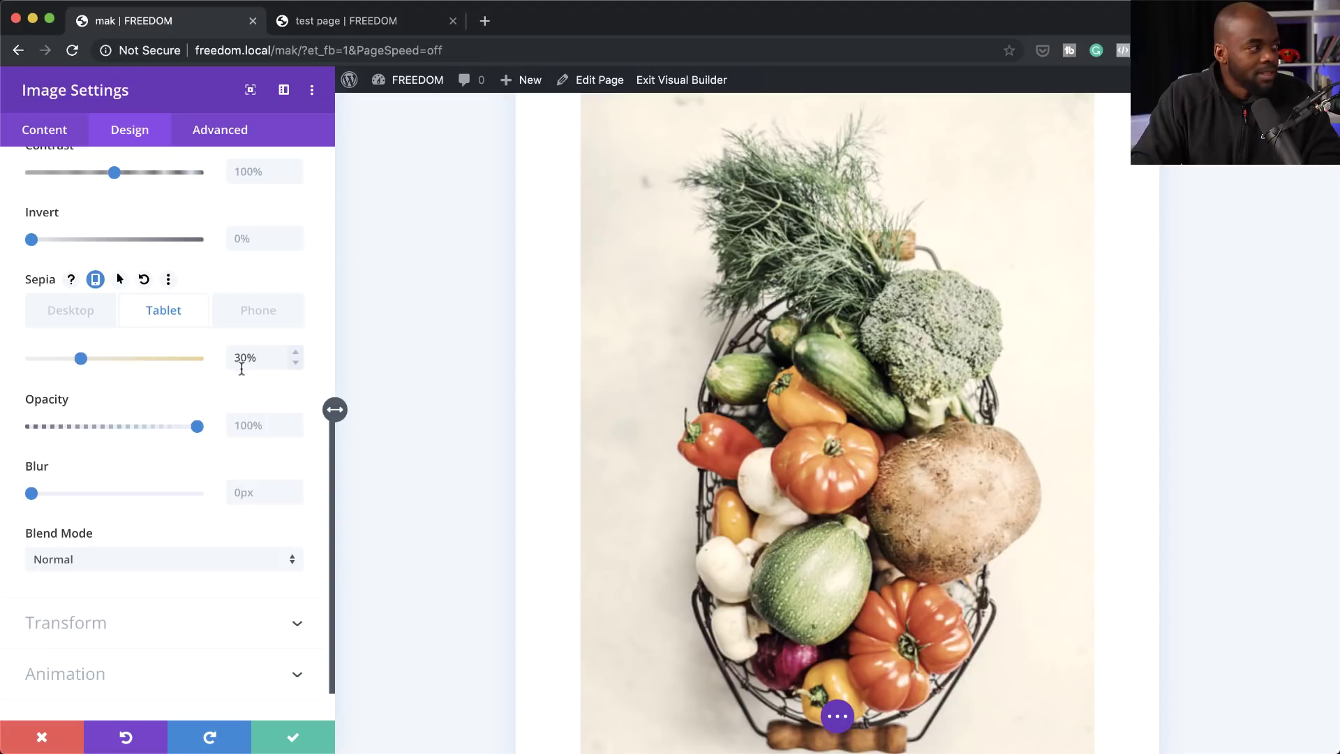
pyautogui.click(75, 319)
pyautogui.scroll(-5, 480, 459)
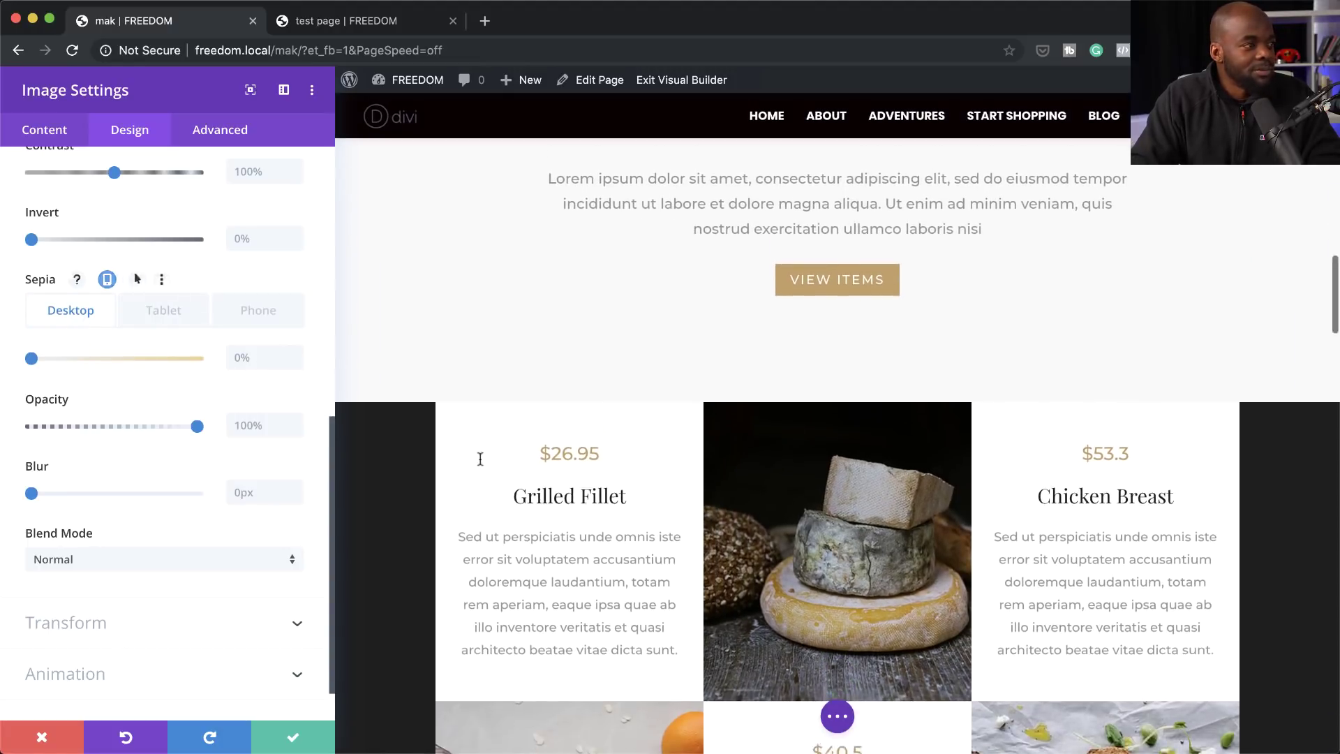
pyautogui.scroll(10, 480, 459)
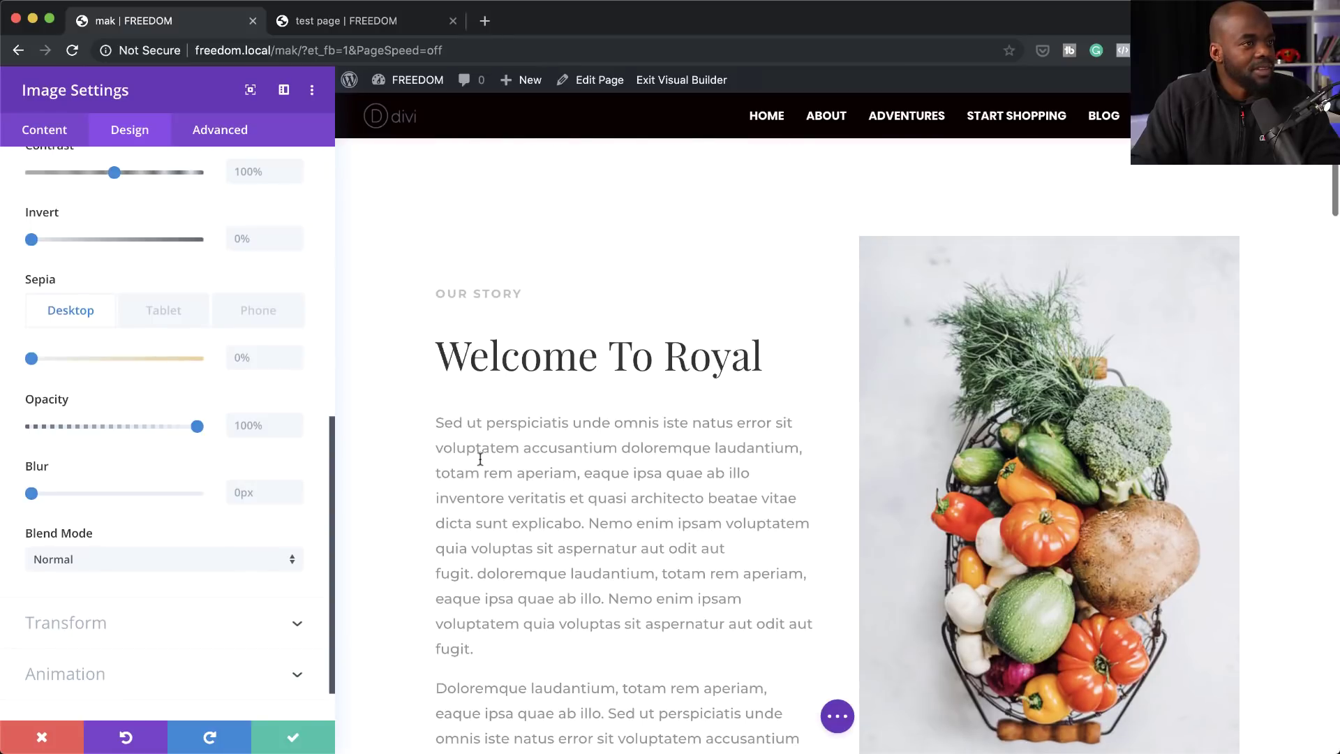
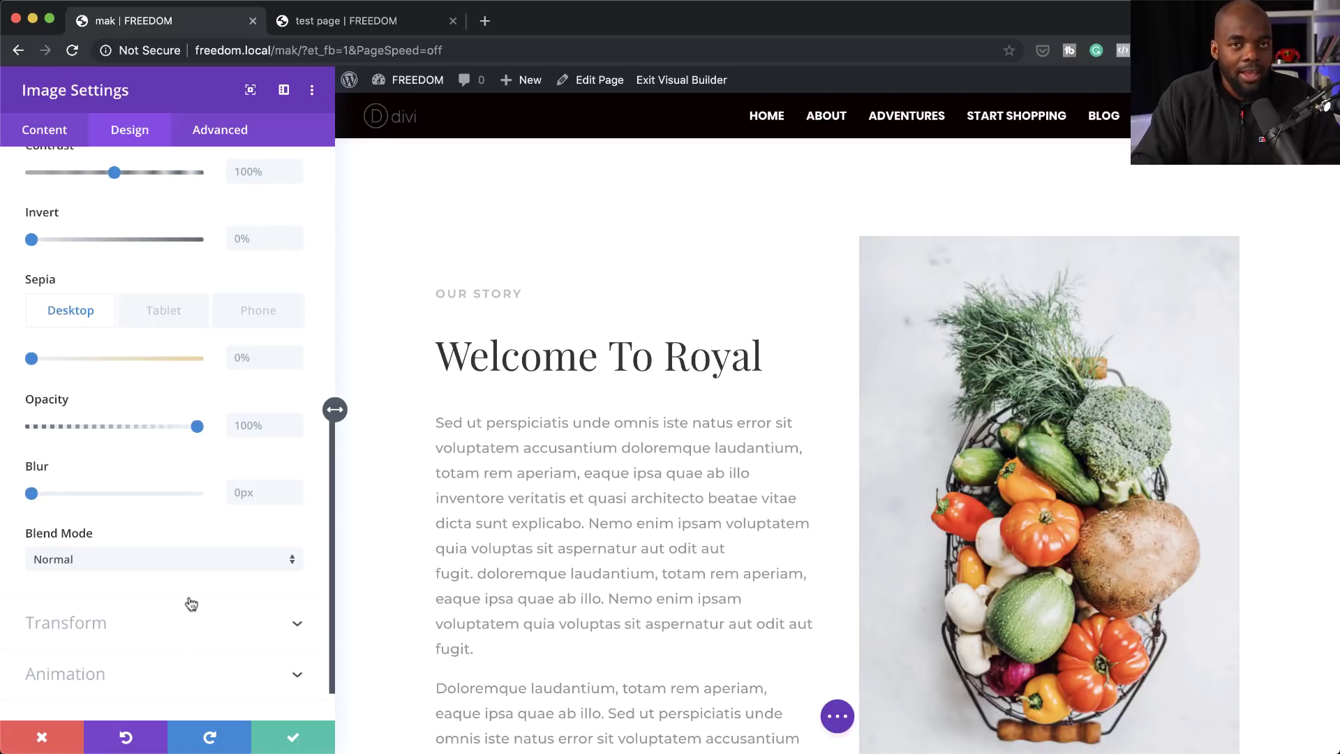
# Show and hide the per-device options of the image's Transform, and close the image settings without keeping the changes.
pyautogui.scroll(-2, 190, 602)
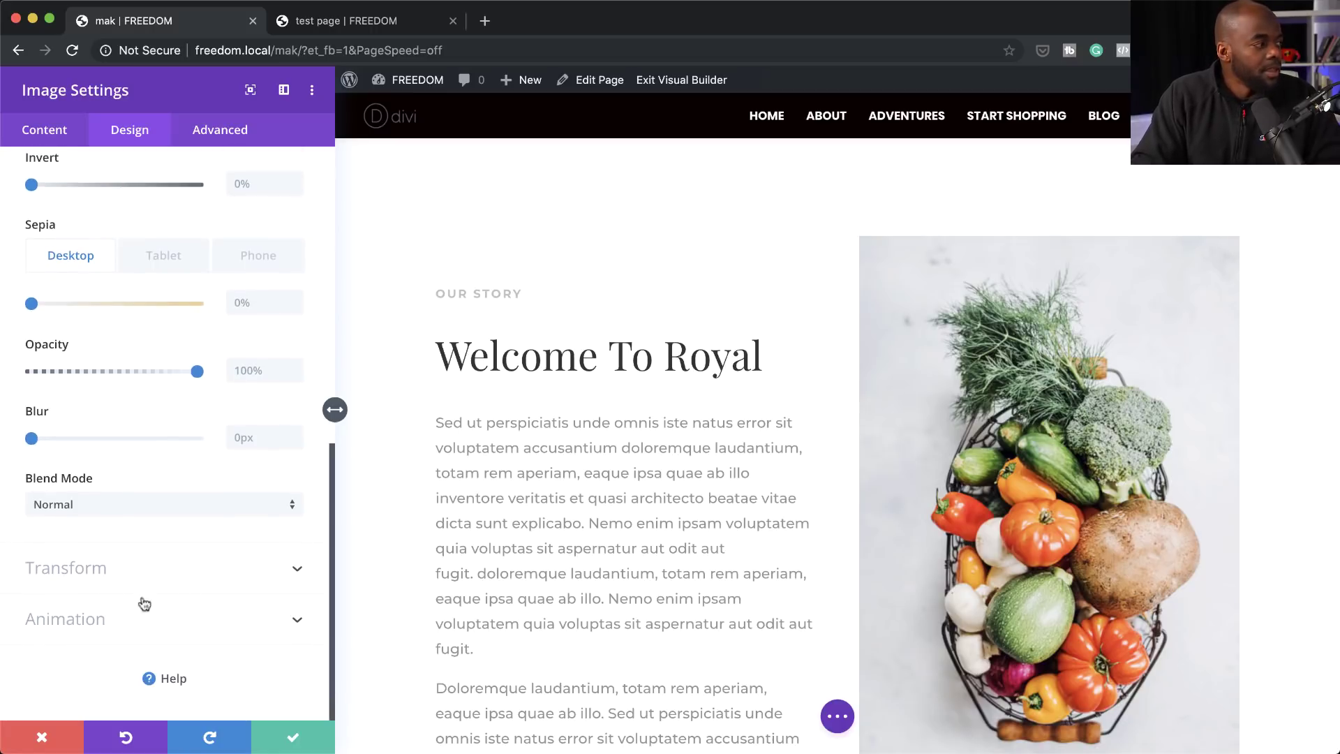
pyautogui.click(165, 571)
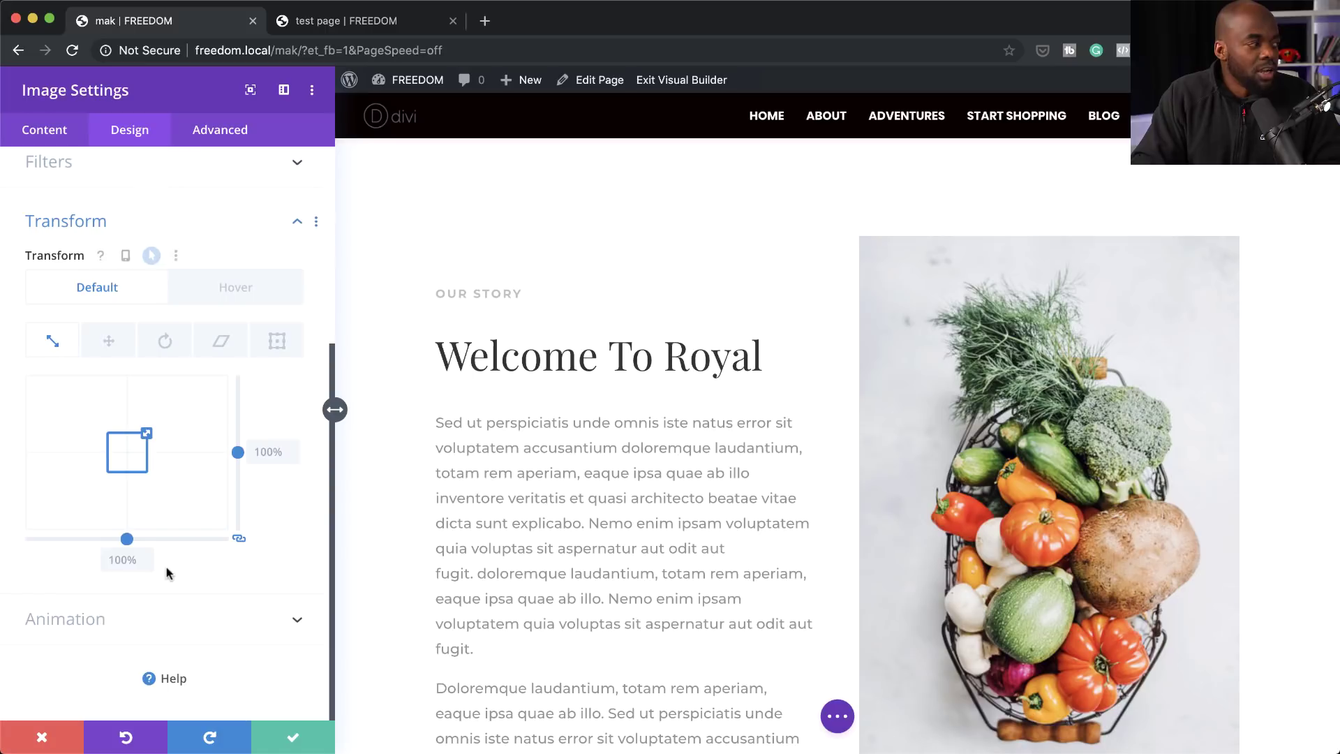
pyautogui.click(141, 256)
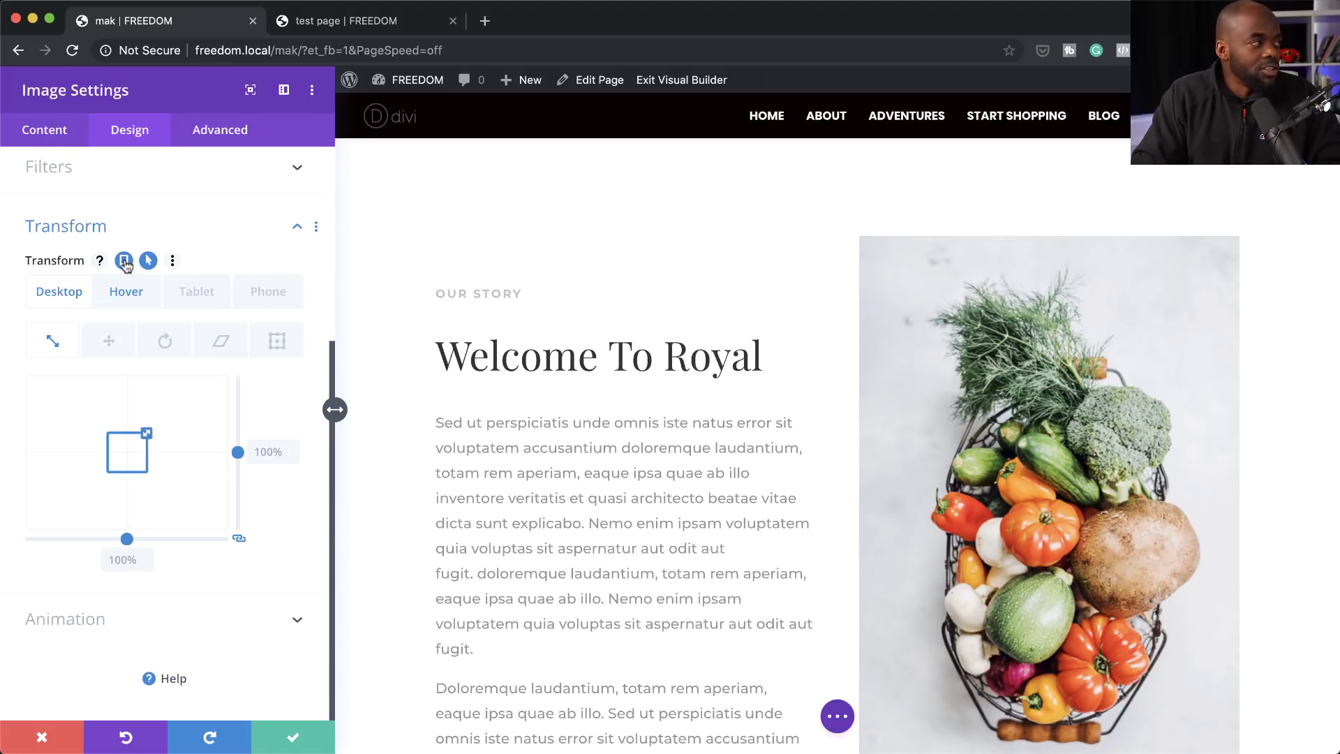
pyautogui.click(124, 261)
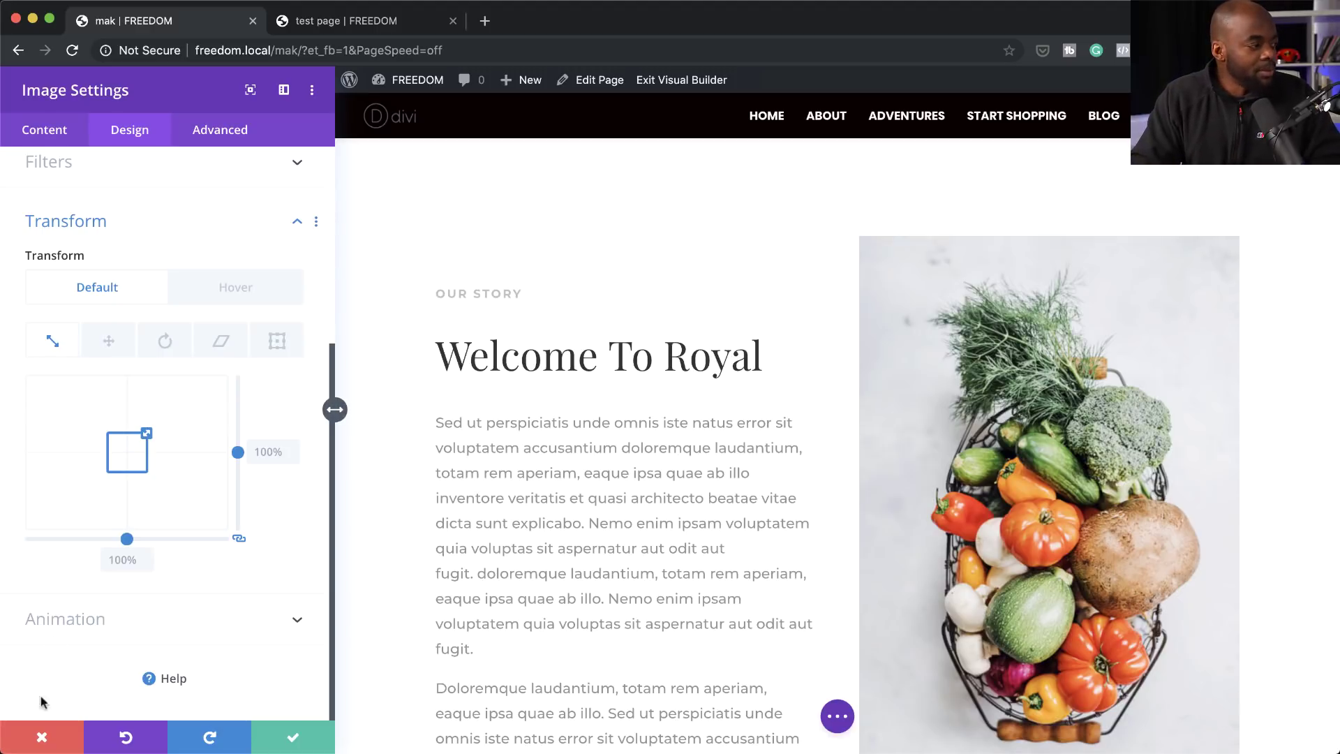
pyautogui.click(42, 738)
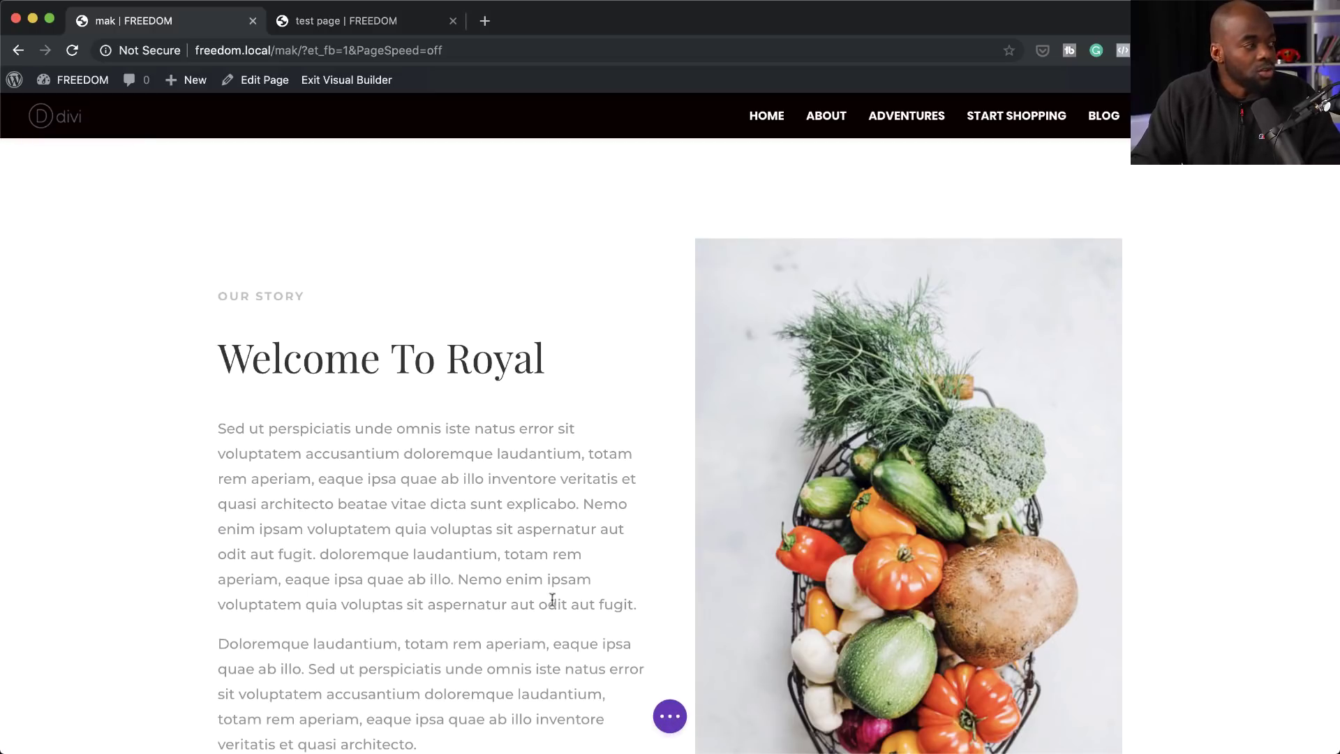
# Switch the mak page to the wireframe view.
pyautogui.click(670, 716)
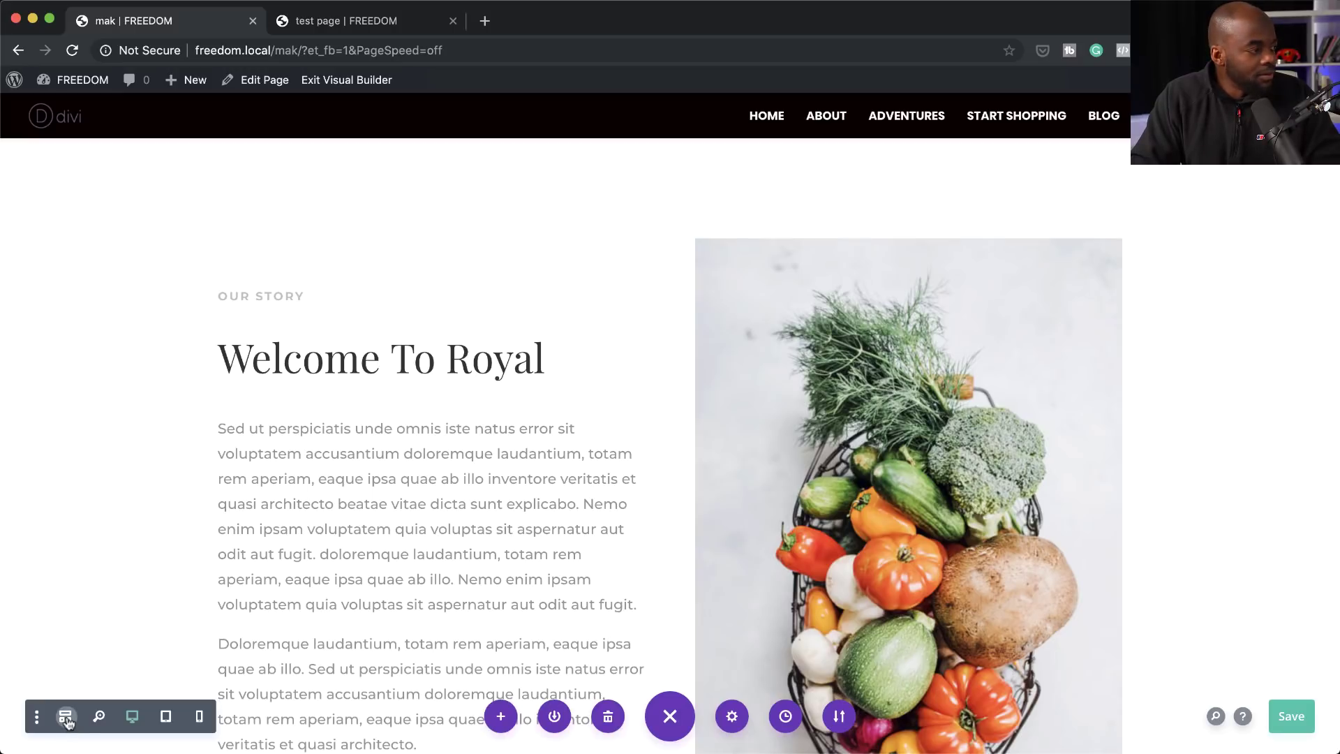
pyautogui.click(66, 719)
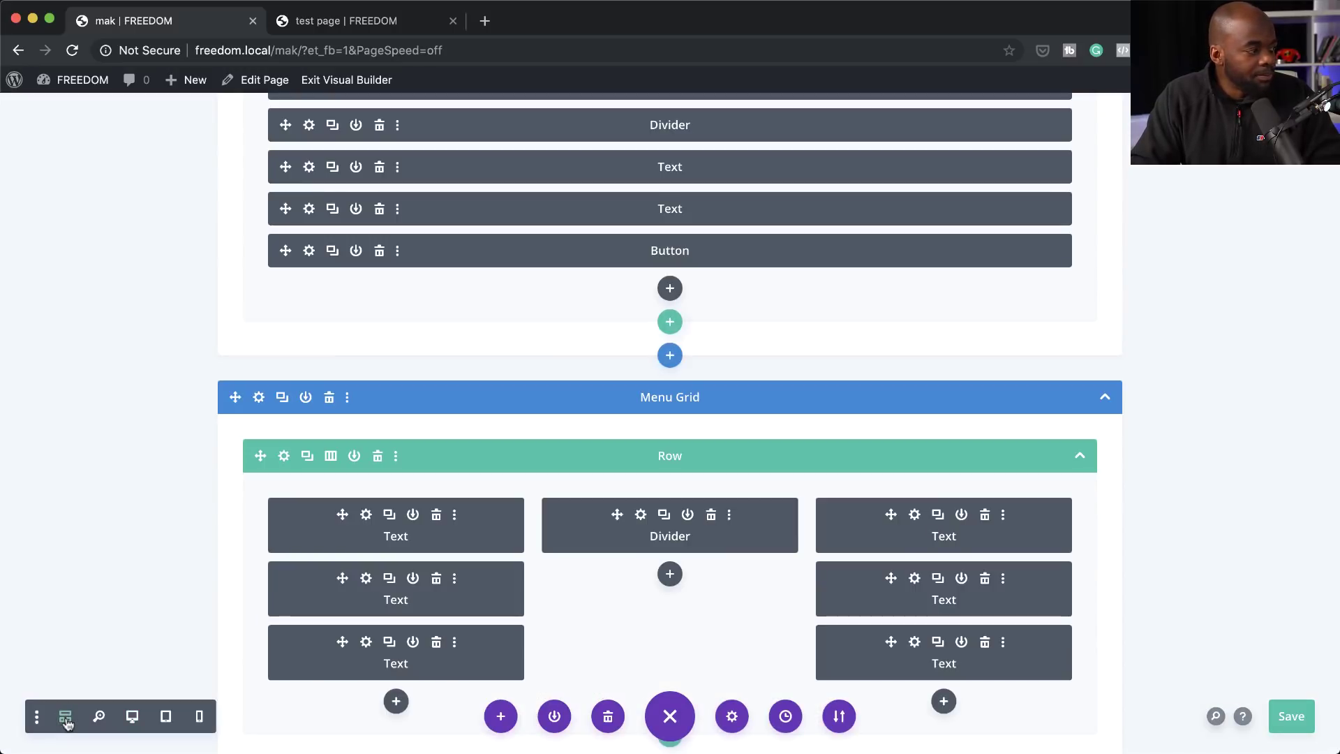
# Move the Divider module below the Image module in the Welcome To Royal row and save the page.
pyautogui.scroll(10, 235, 401)
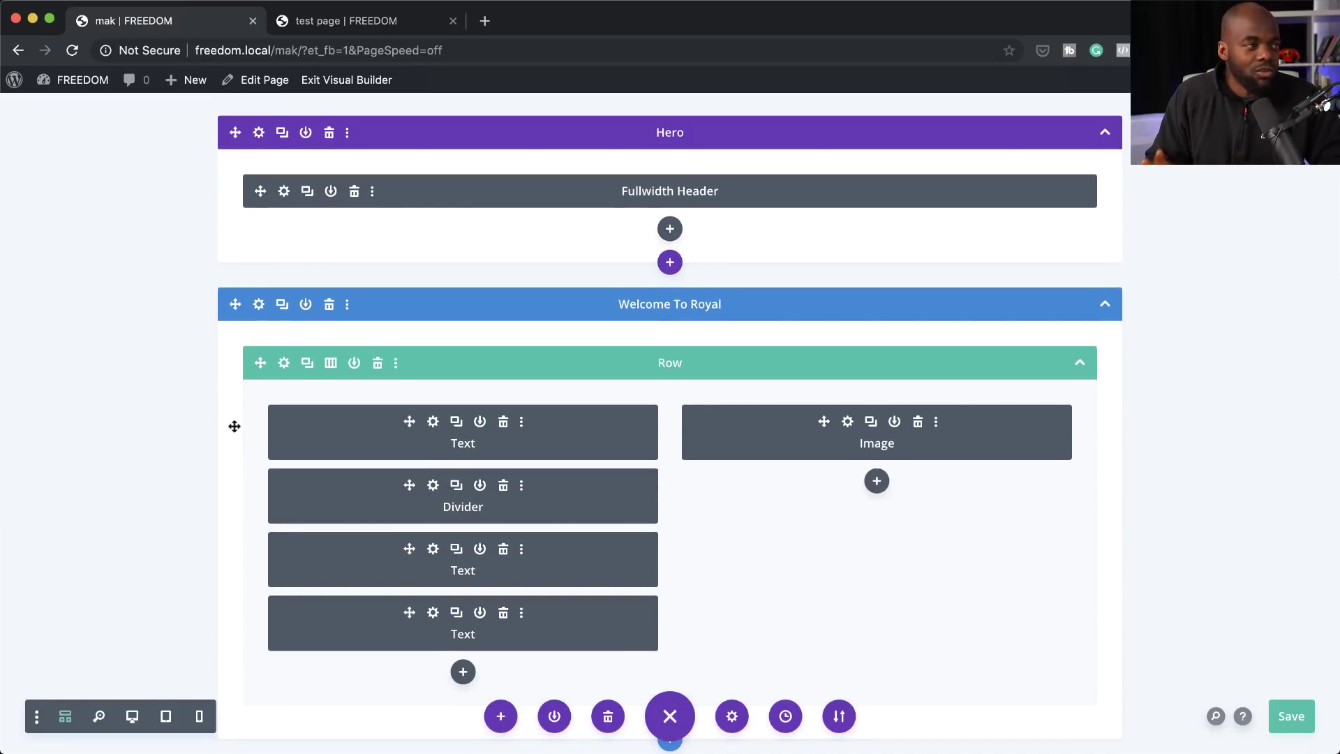
pyautogui.moveTo(583, 496); pyautogui.dragTo(706, 533)
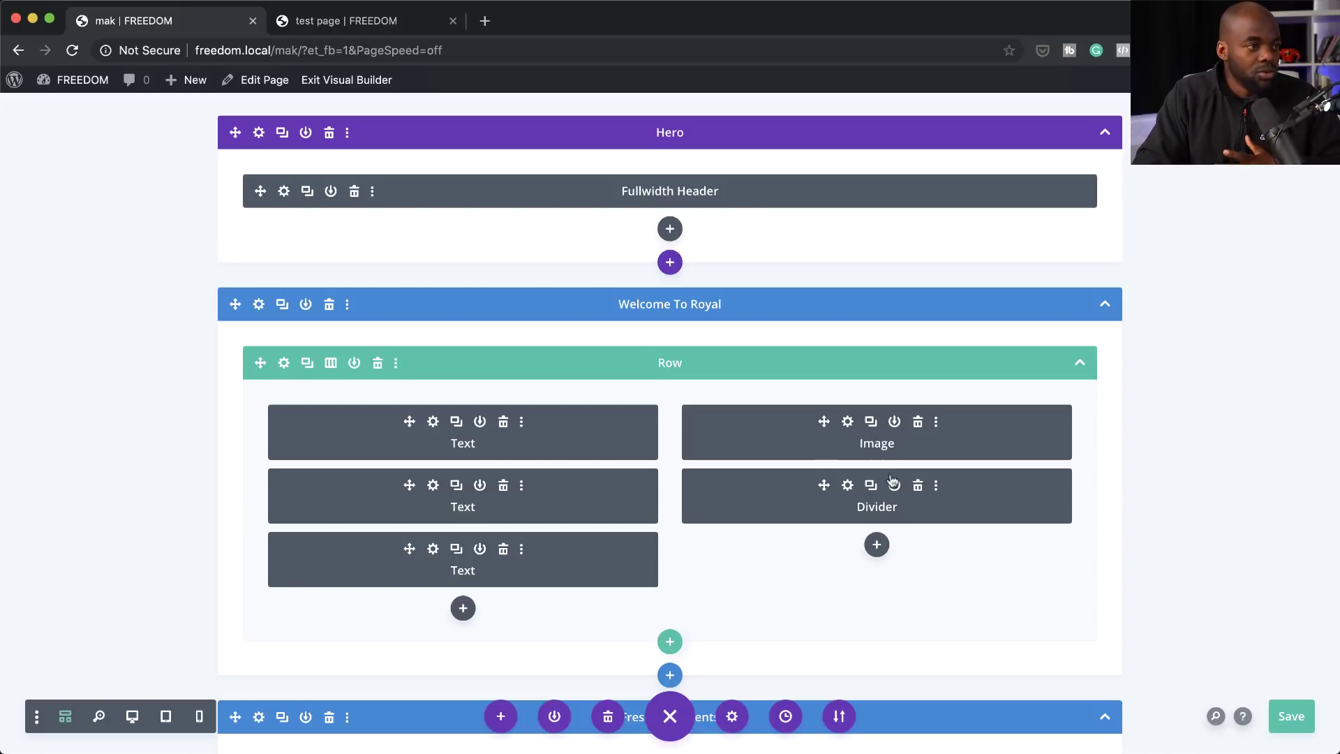
pyautogui.press('super+s')
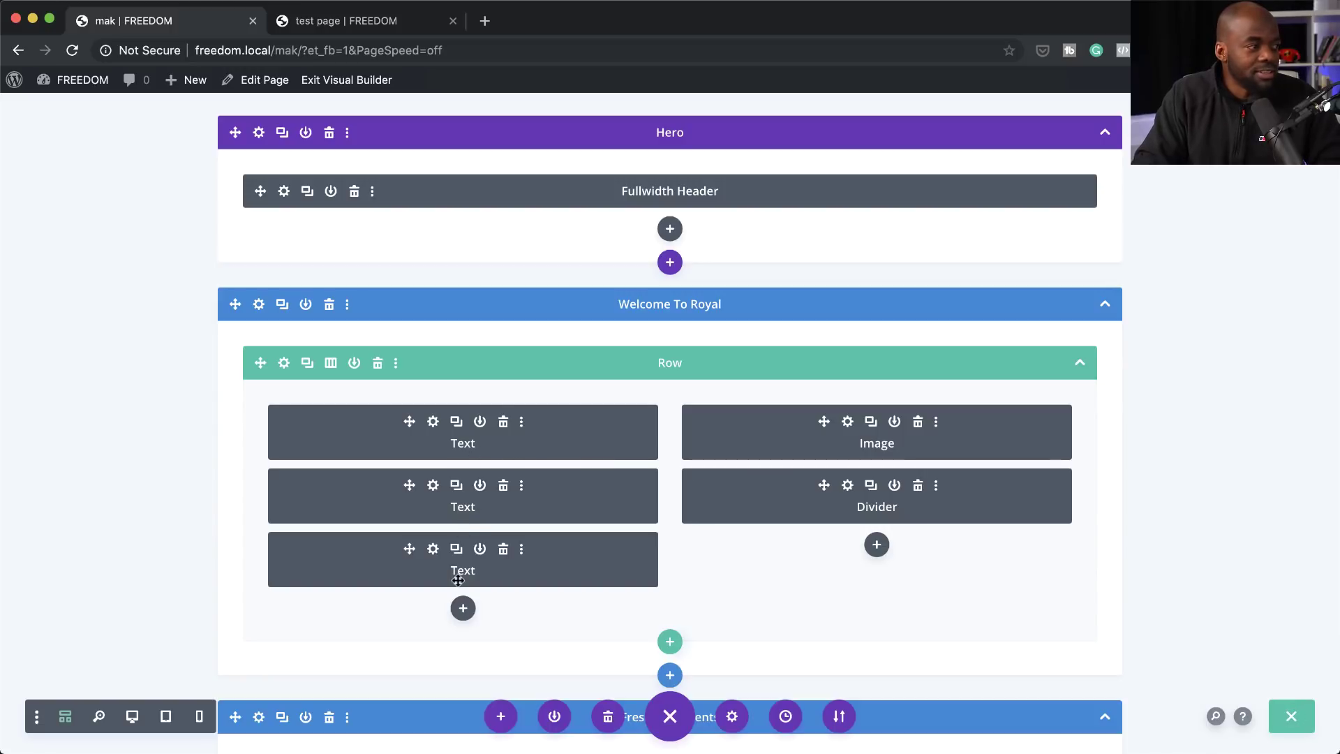
# Rename the first two Text modules in the Welcome To Royal row as "heading" and "paragraph".
pyautogui.doubleClick(454, 443)
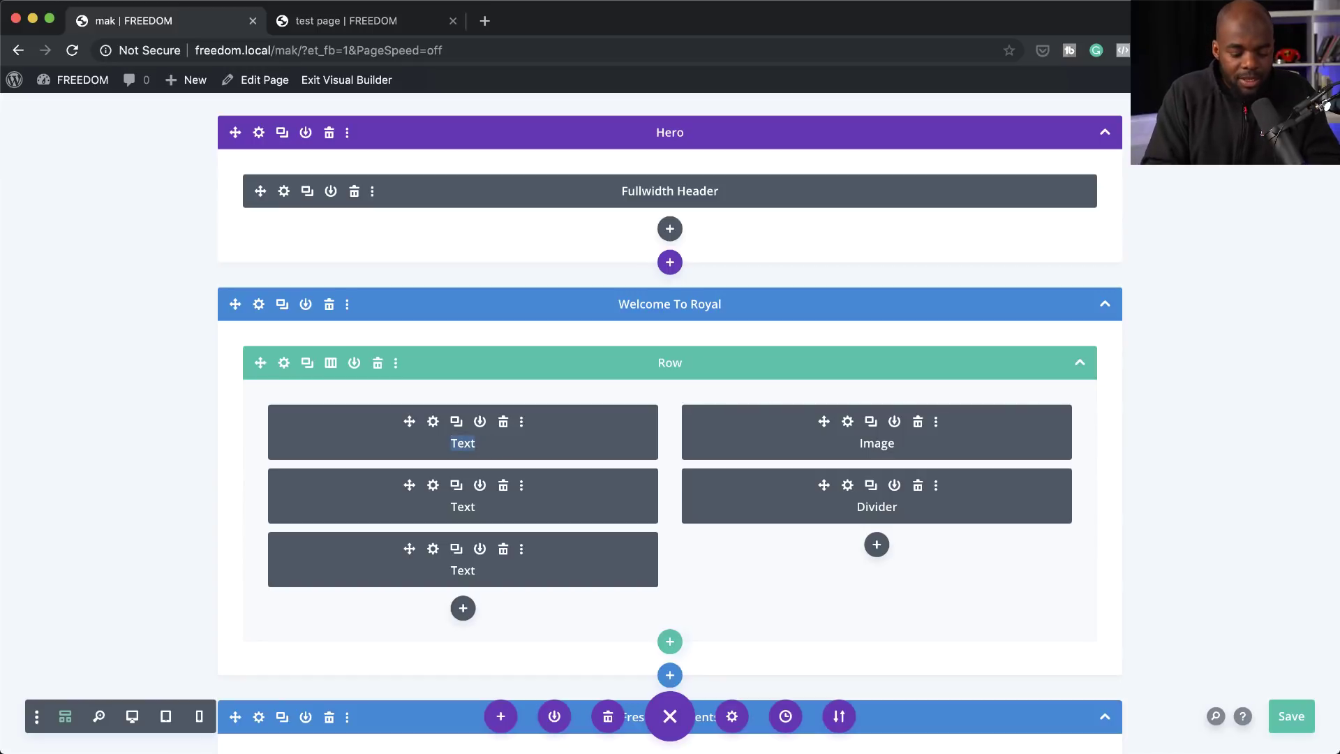
pyautogui.write('heading')
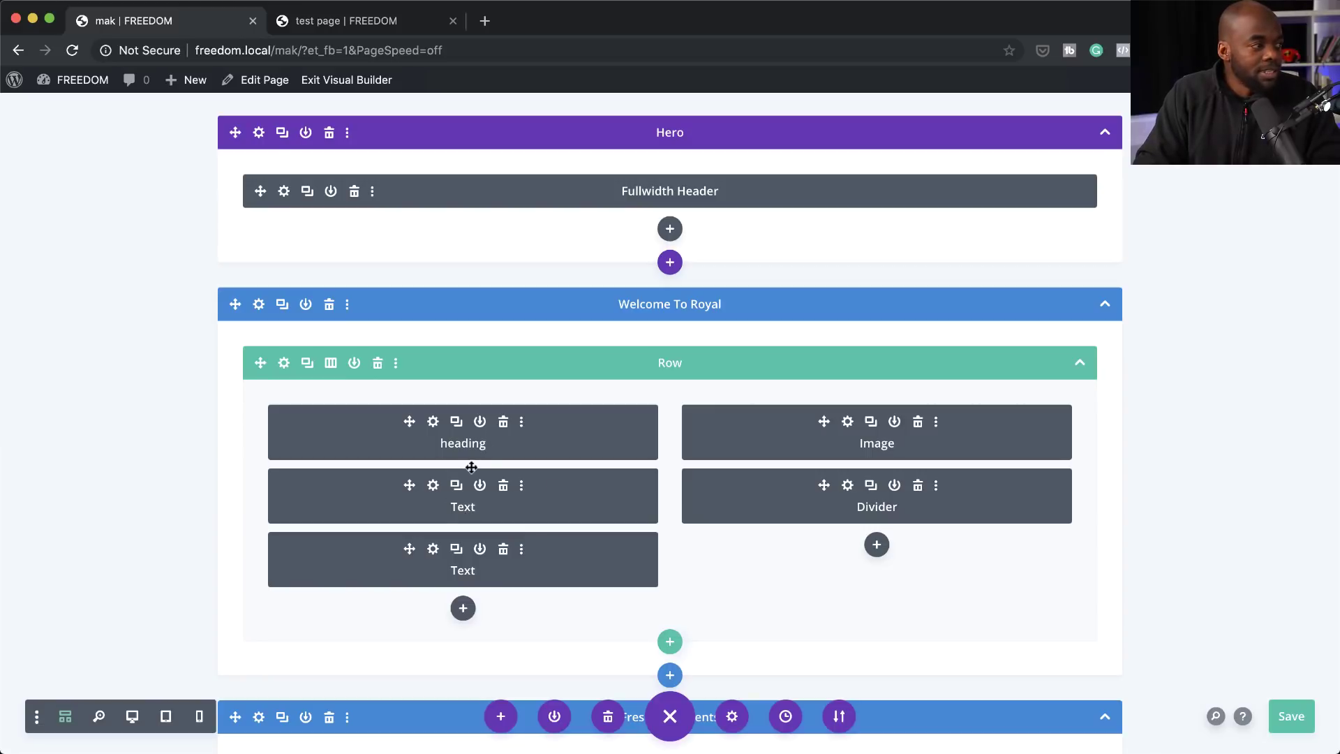
pyautogui.doubleClick(463, 508)
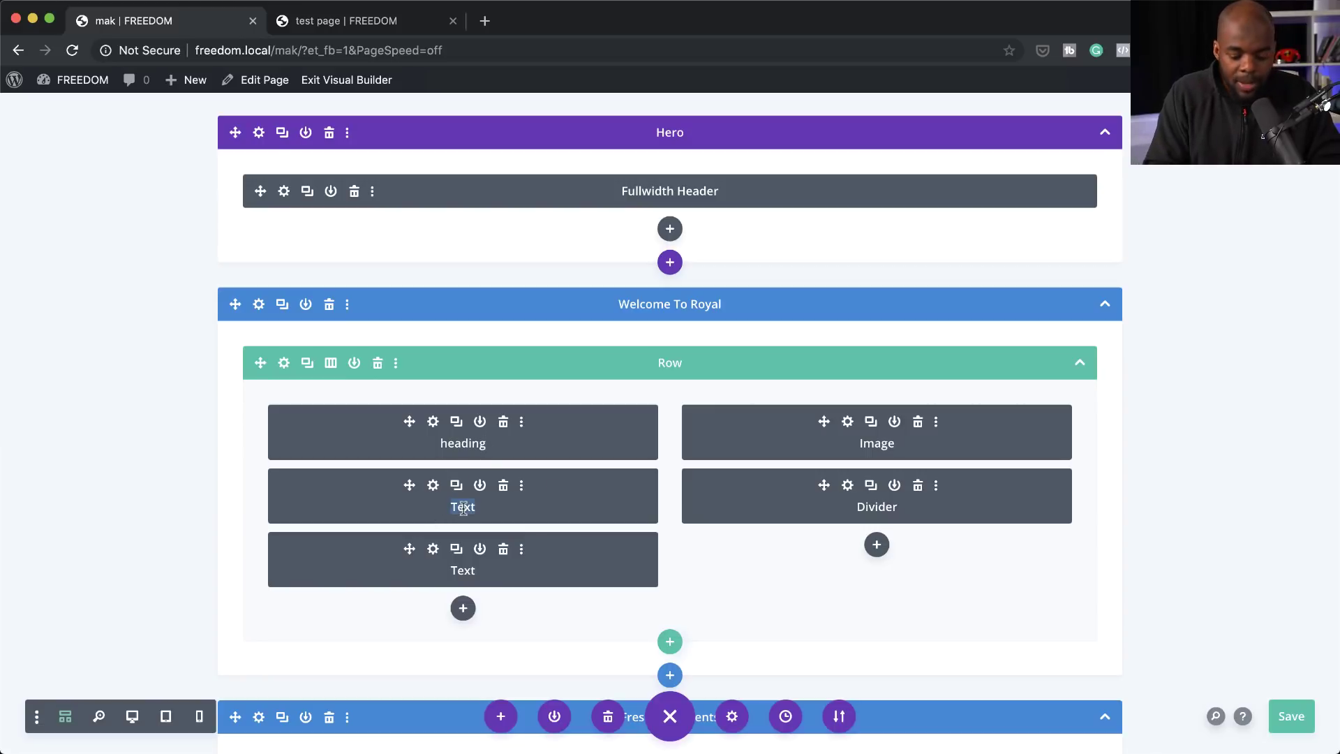
pyautogui.write('paragraph')
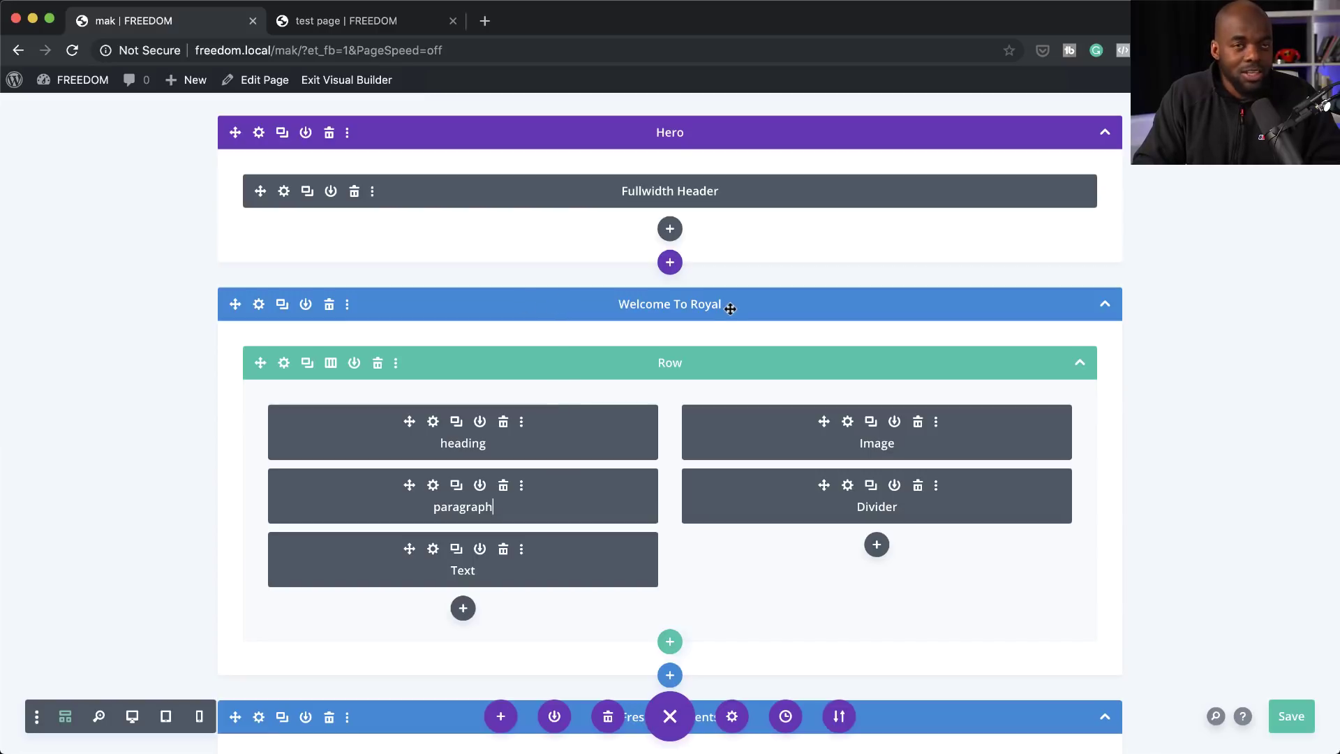
# Open the settings of the module labelled "paragraph", switch the page to the desktop view, and close the settings with saving.
pyautogui.click(435, 490)
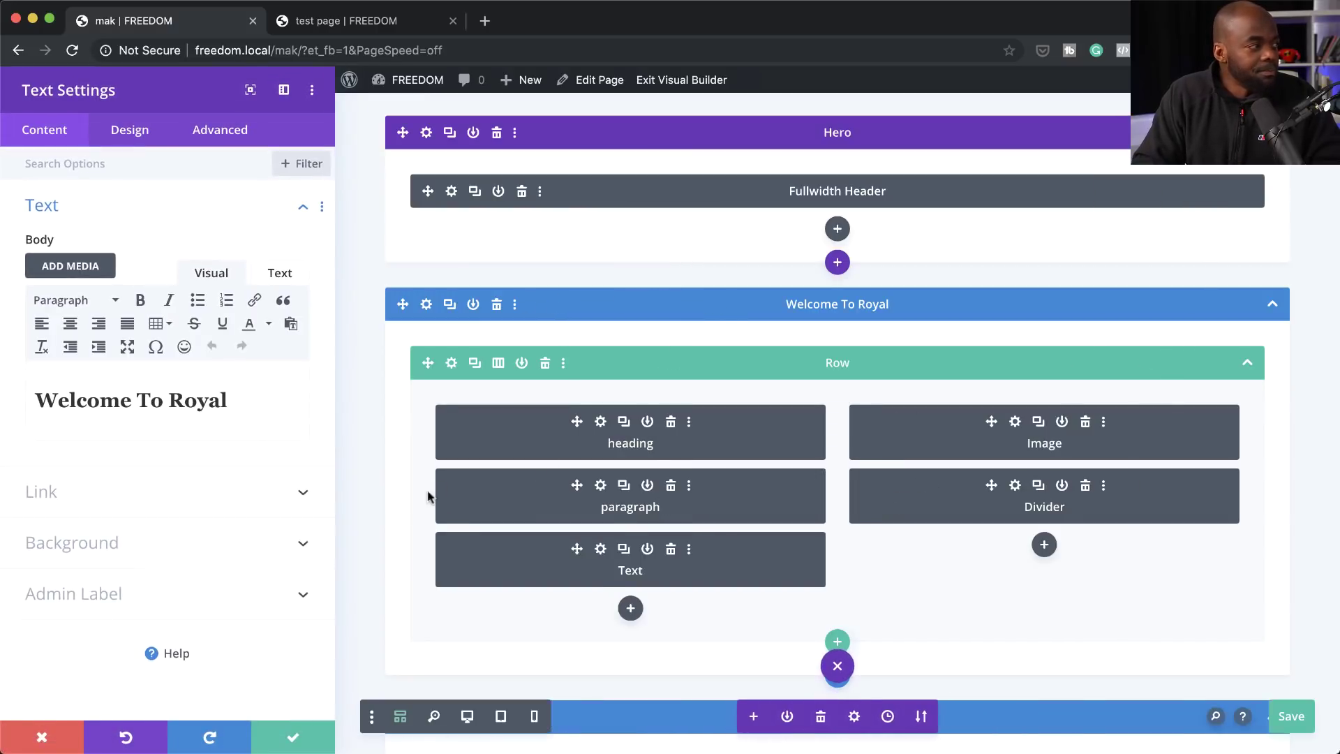
pyautogui.click(467, 716)
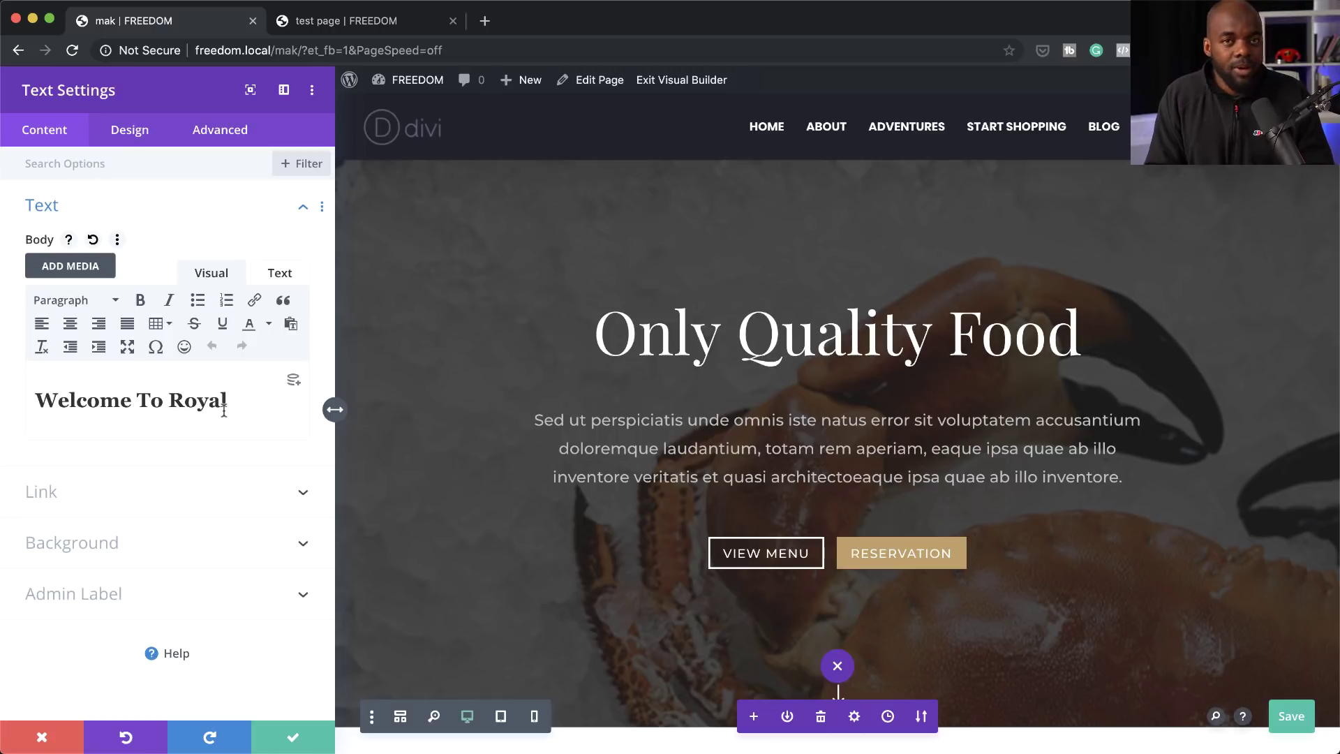
pyautogui.click(294, 737)
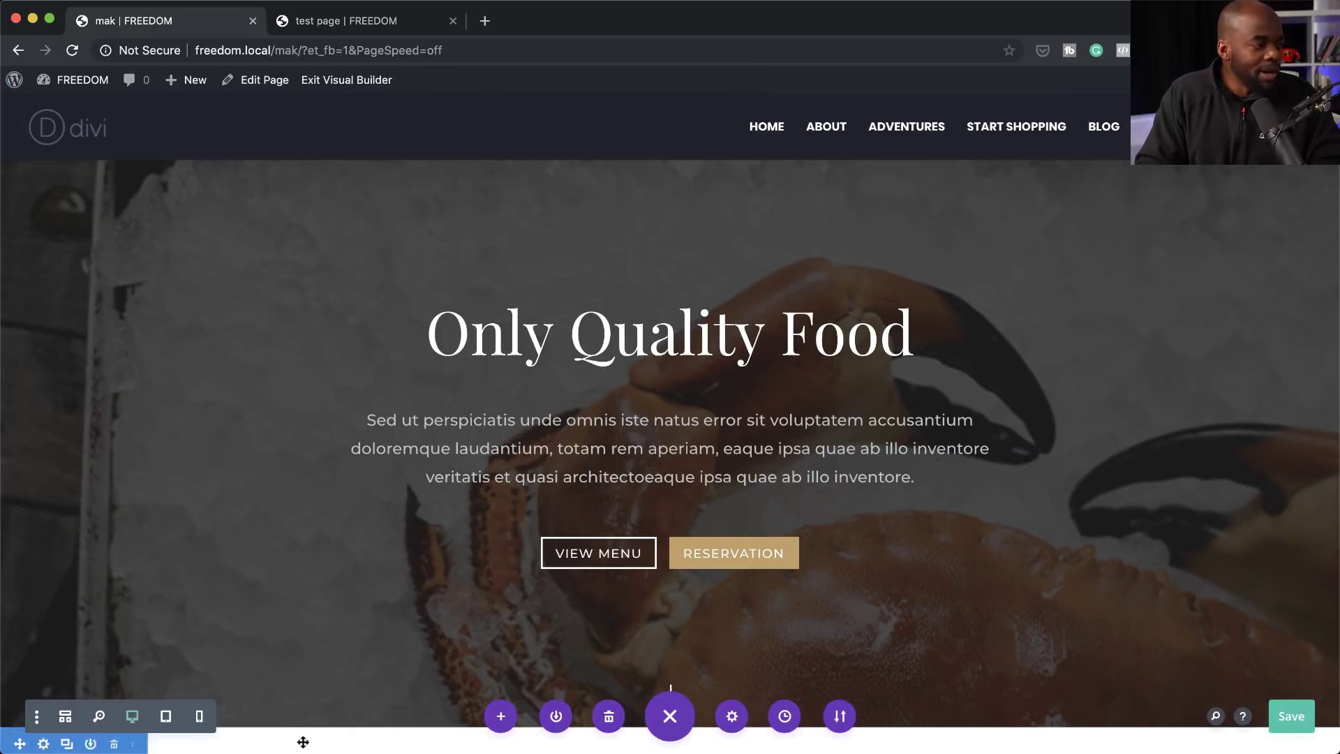
# Give the body text under Welcome To Royal the saved yellow background colour, after trying the orange-red one, and save the module settings.
pyautogui.scroll(-5, 1143, 402)
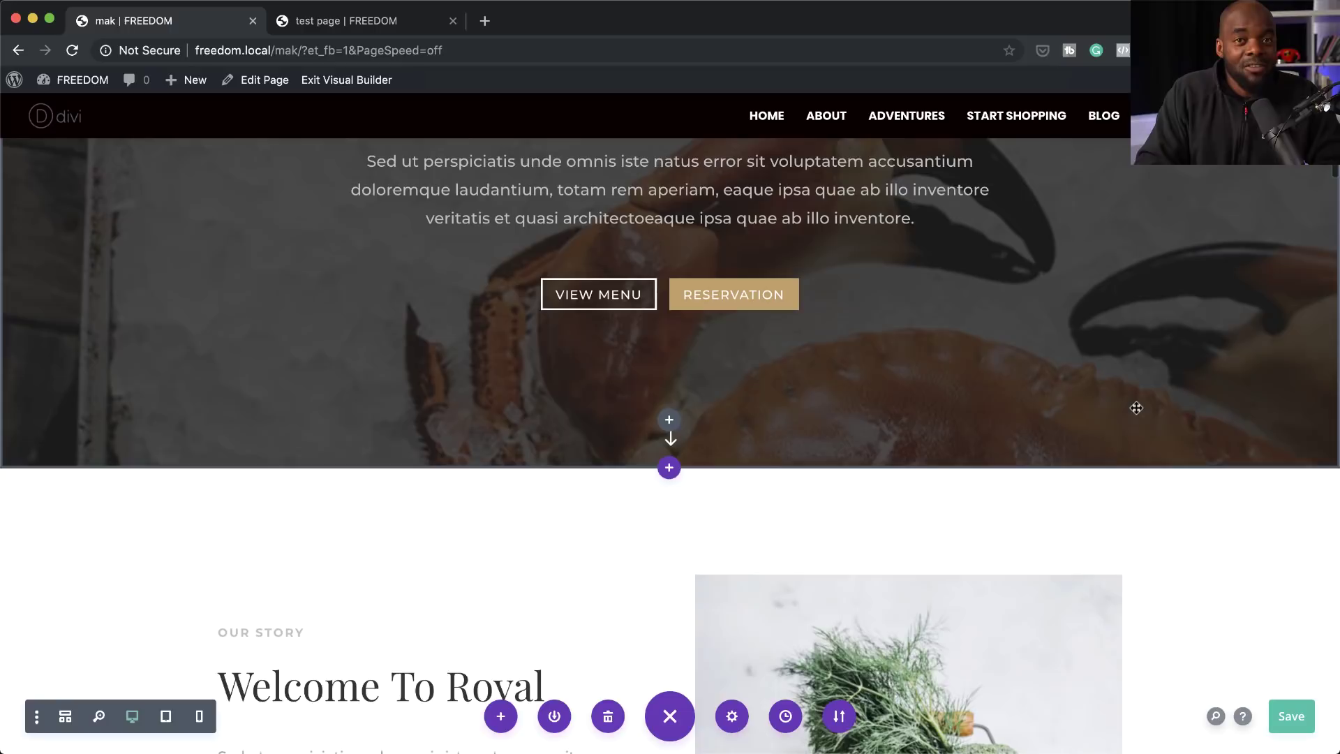
pyautogui.scroll(-1, 1136, 408)
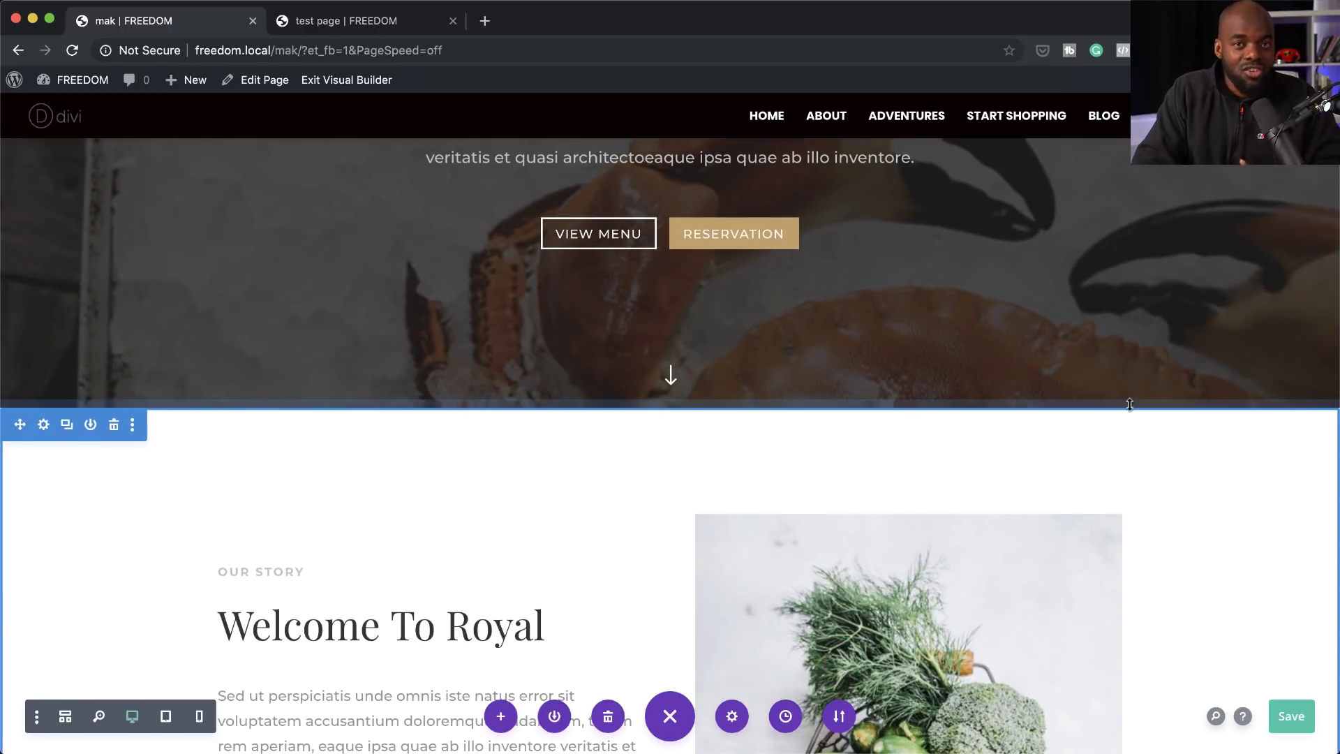
pyautogui.scroll(-5, 1129, 403)
pyautogui.scroll(-1, 1130, 403)
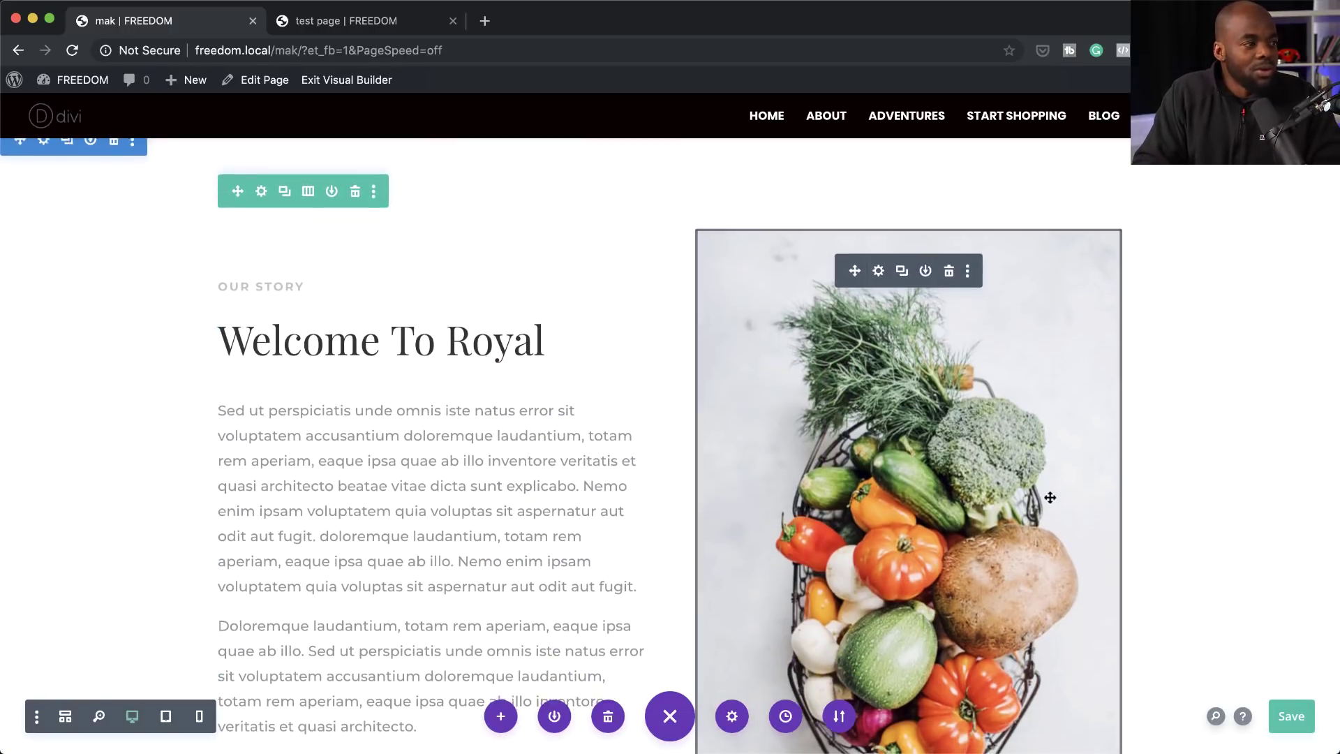
pyautogui.scroll(-1, 1051, 498)
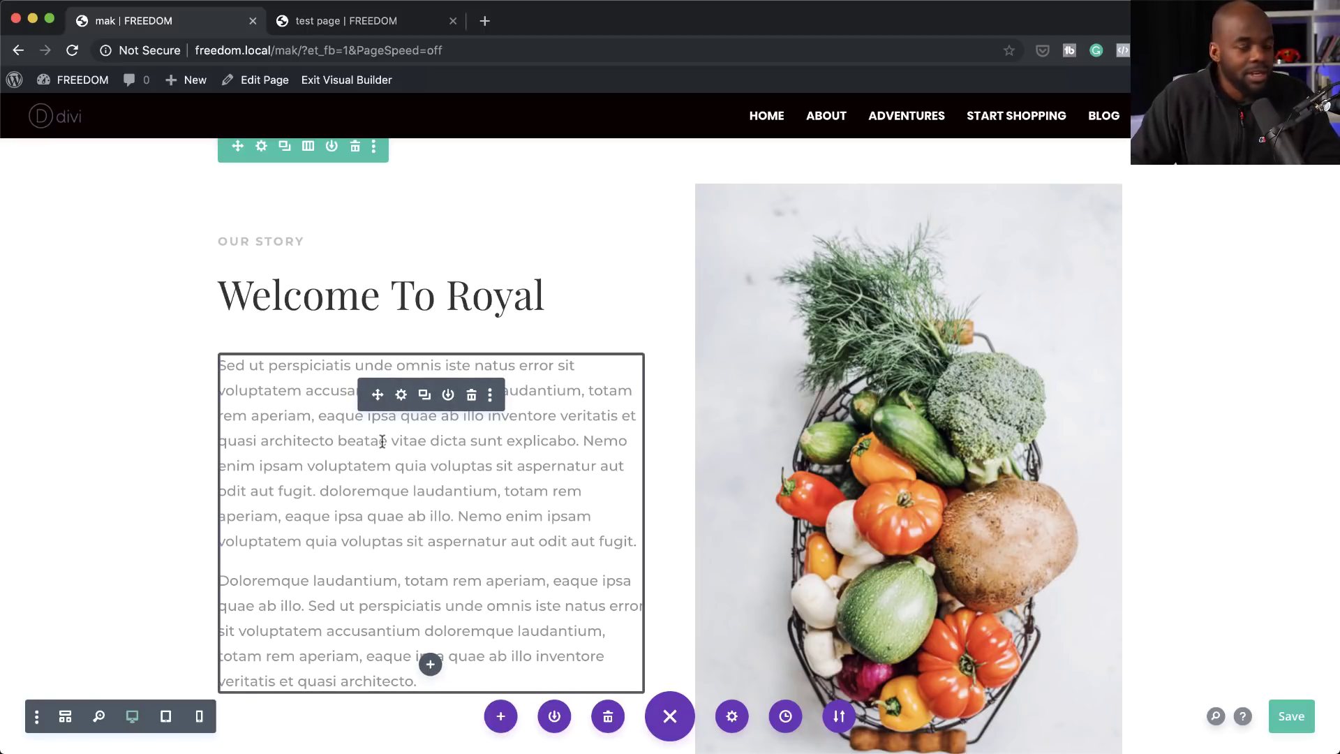
pyautogui.click(402, 396)
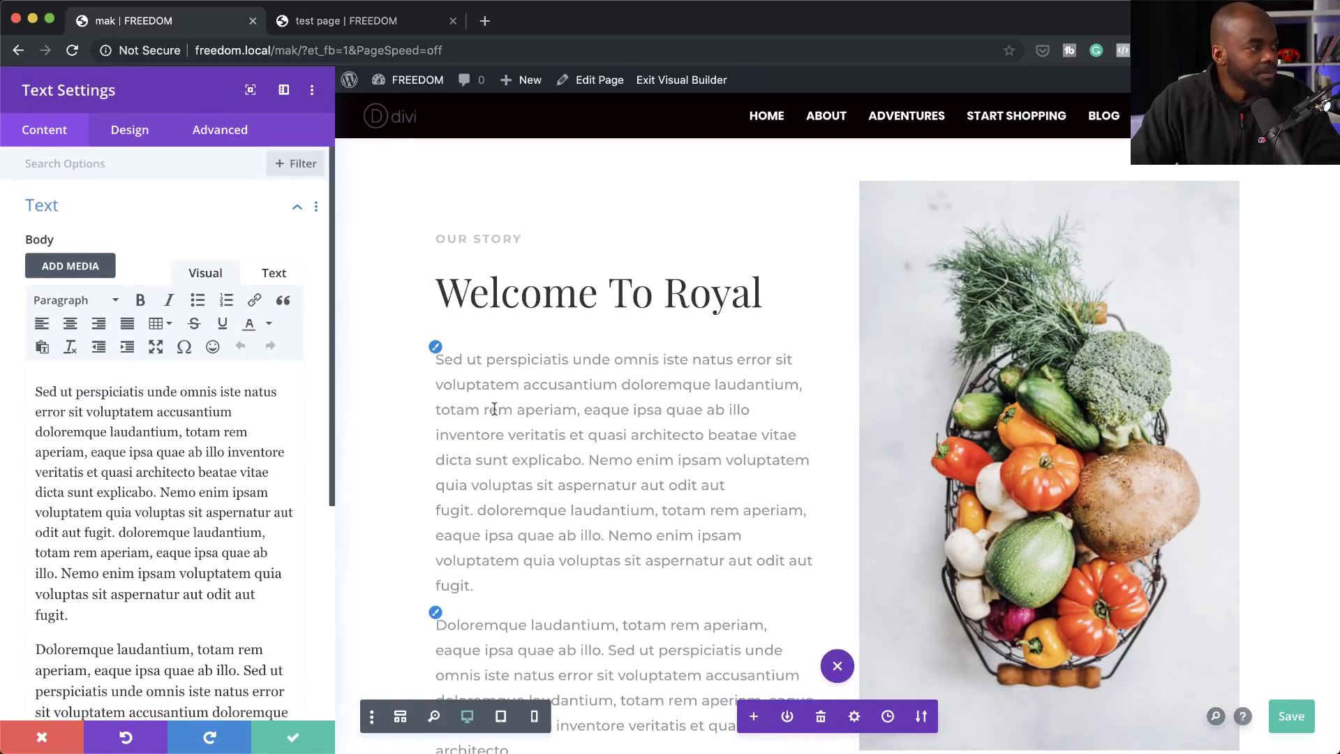
pyautogui.scroll(-5, 170, 478)
pyautogui.click(96, 568)
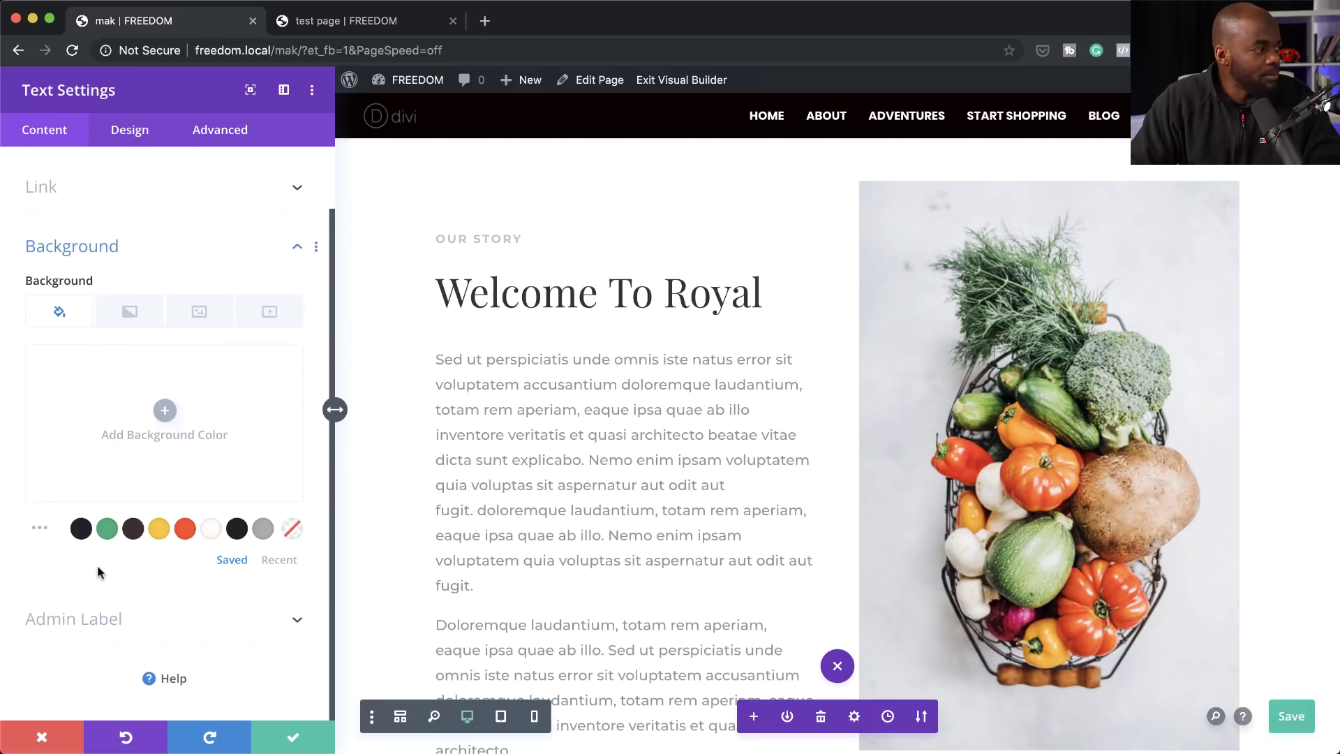
pyautogui.click(189, 530)
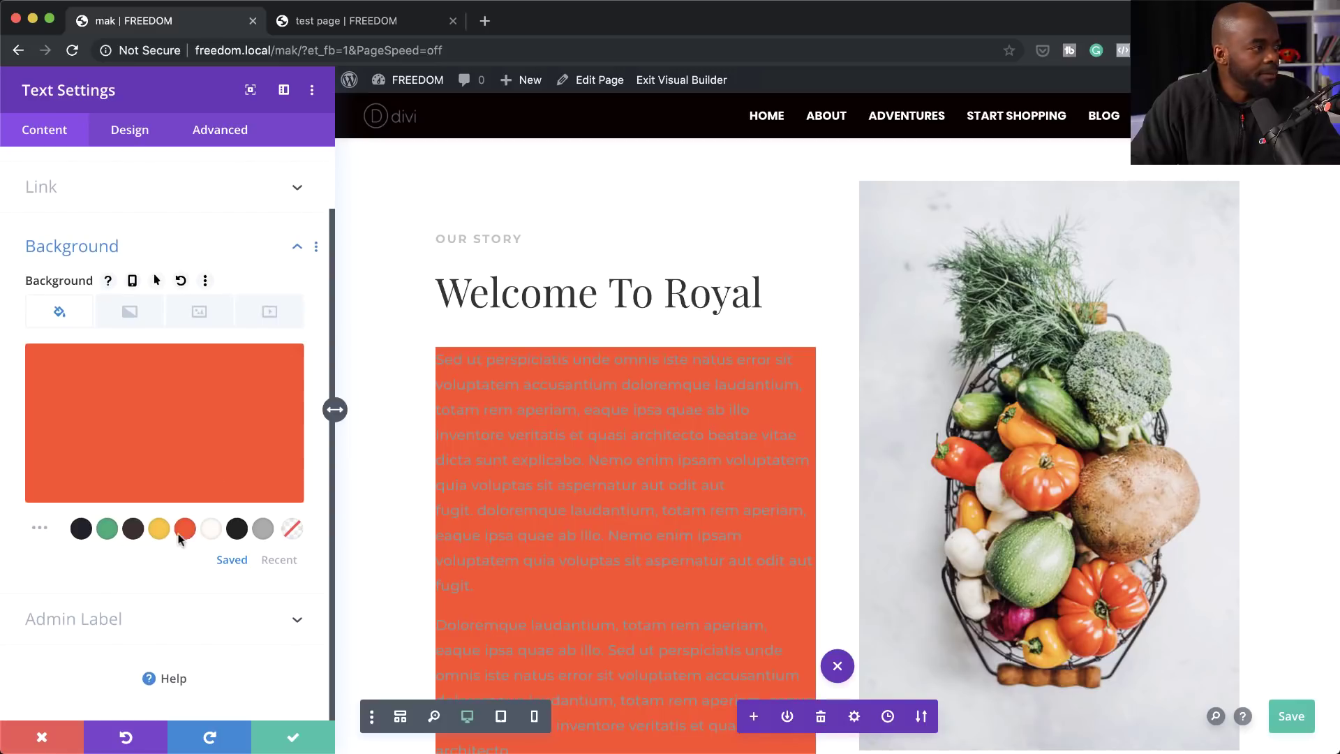
pyautogui.click(159, 529)
pyautogui.click(291, 729)
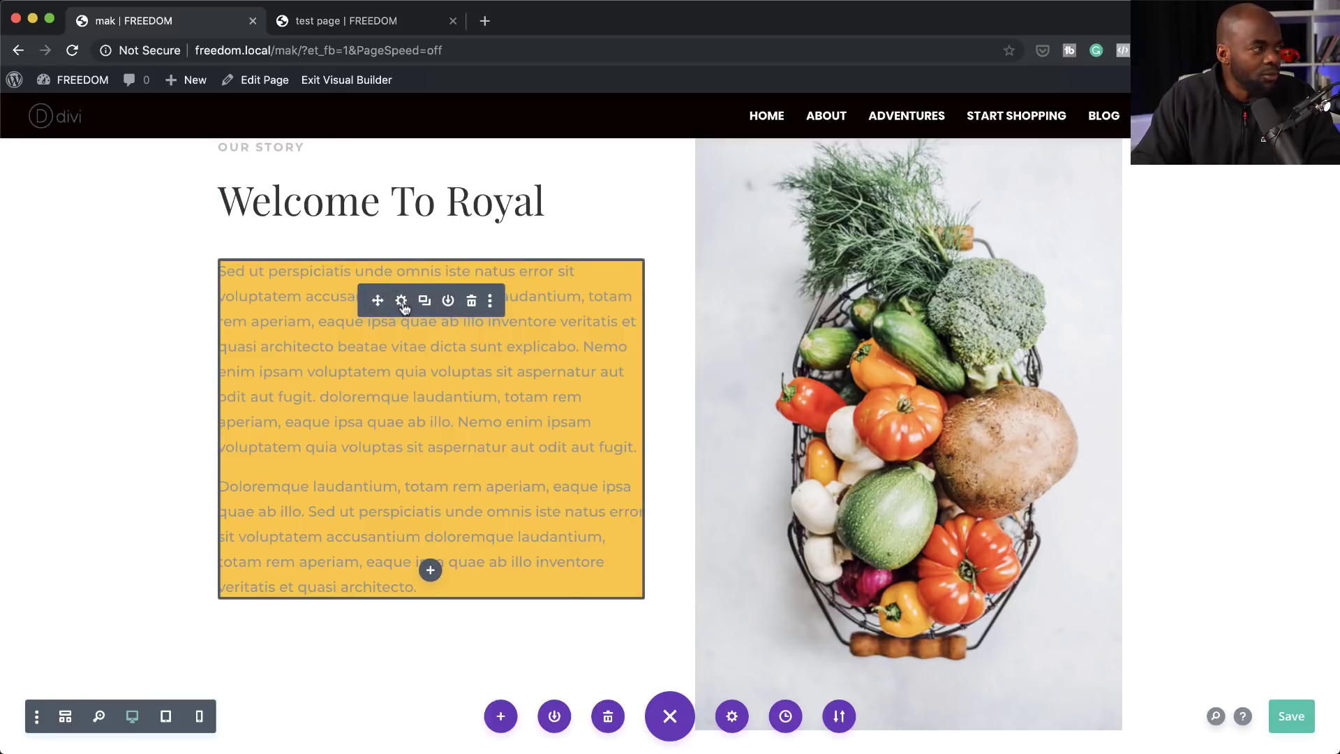
# Show the Spacing options for the yellow body text's margin and padding, and close the settings without changes.
pyautogui.click(402, 300)
pyautogui.click(131, 131)
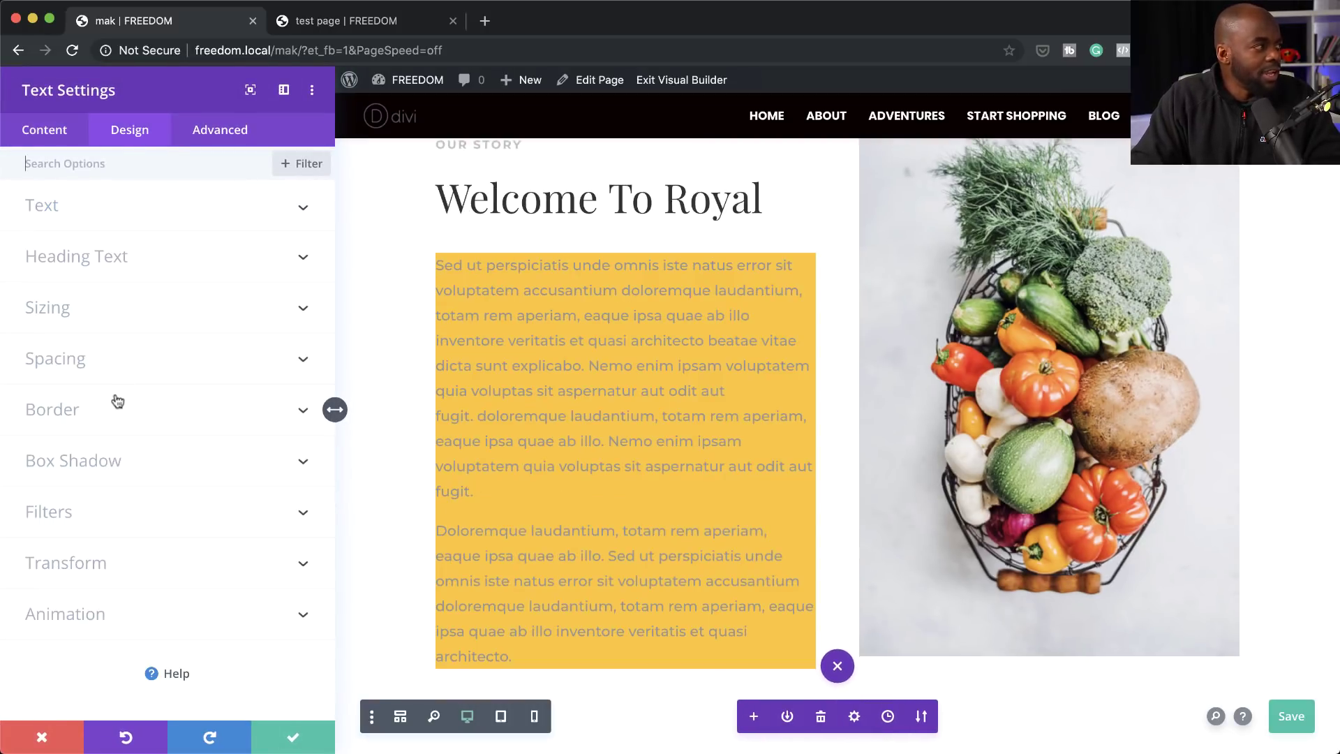
pyautogui.click(81, 363)
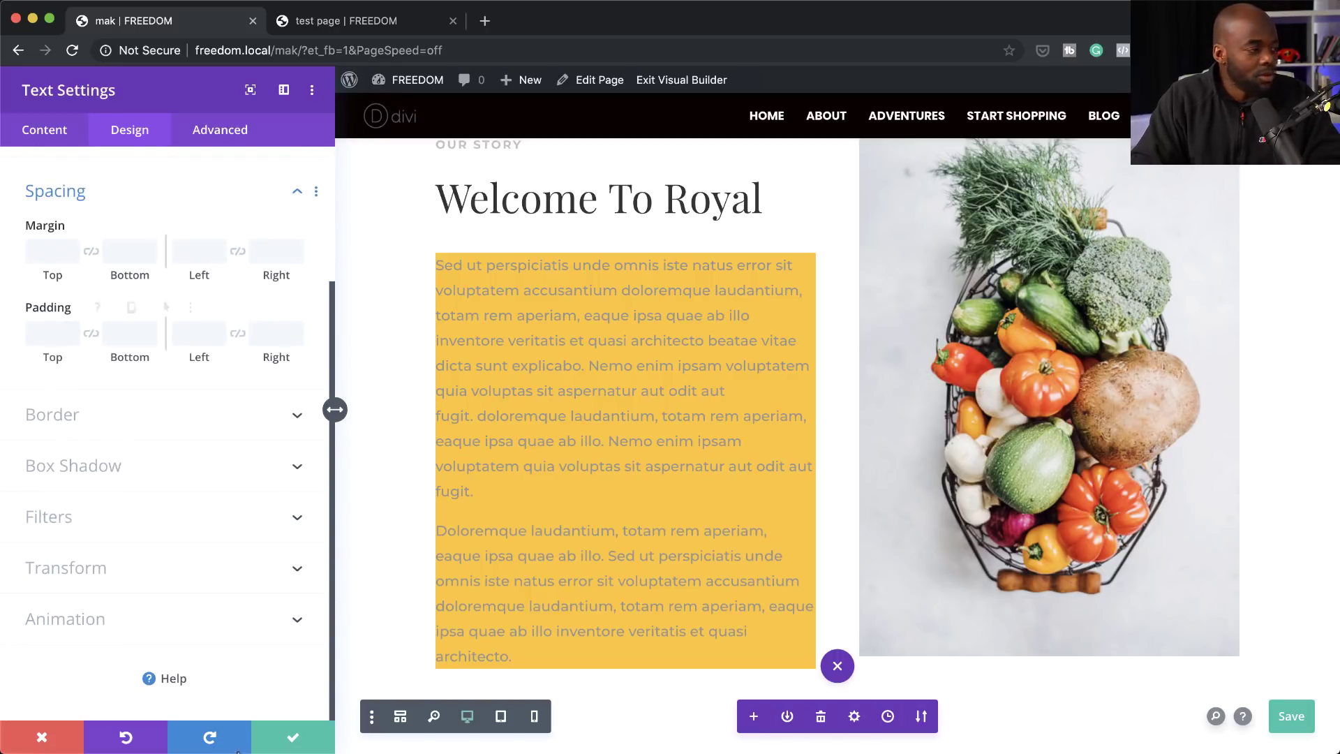
pyautogui.click(42, 737)
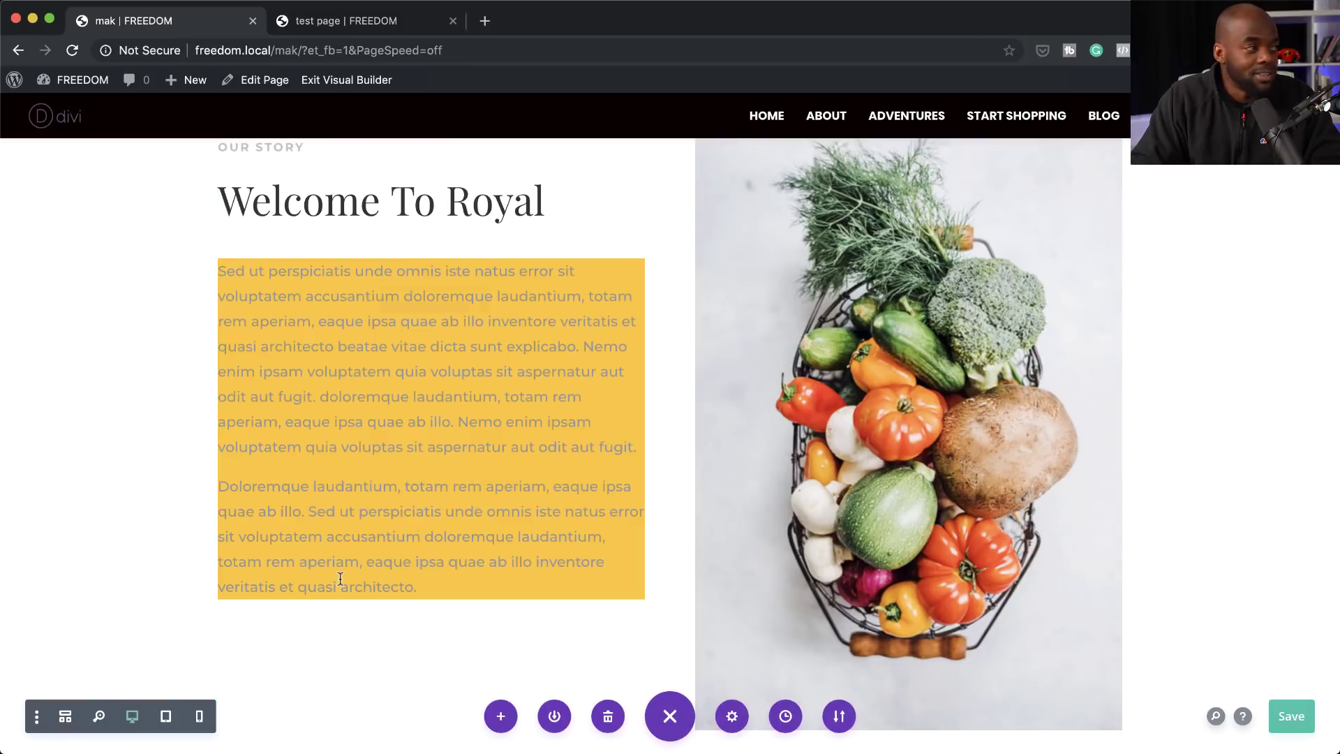
# Add top padding and about 33 px of bottom padding to the yellow text block directly on the page, and link the two values.
pyautogui.moveTo(335, 259); pyautogui.dragTo(332, 268)
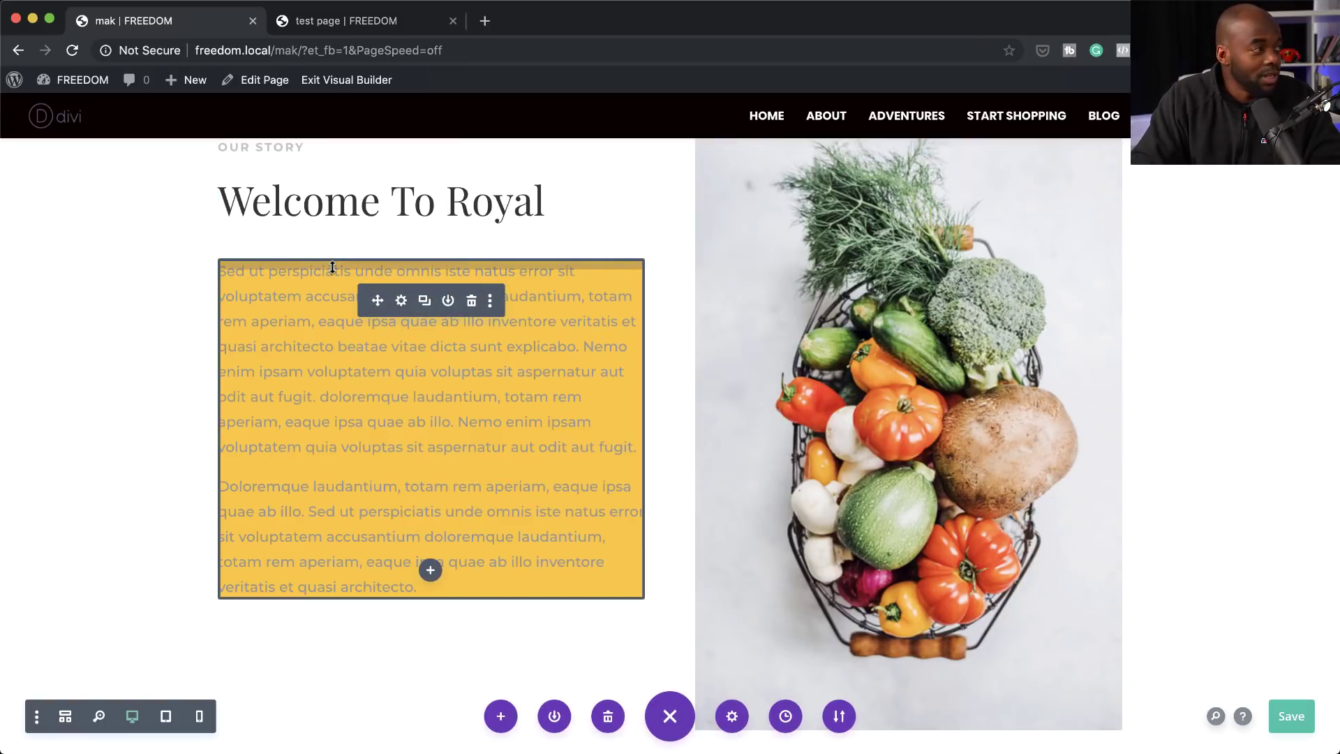
pyautogui.hotkey('ctrl', 's')
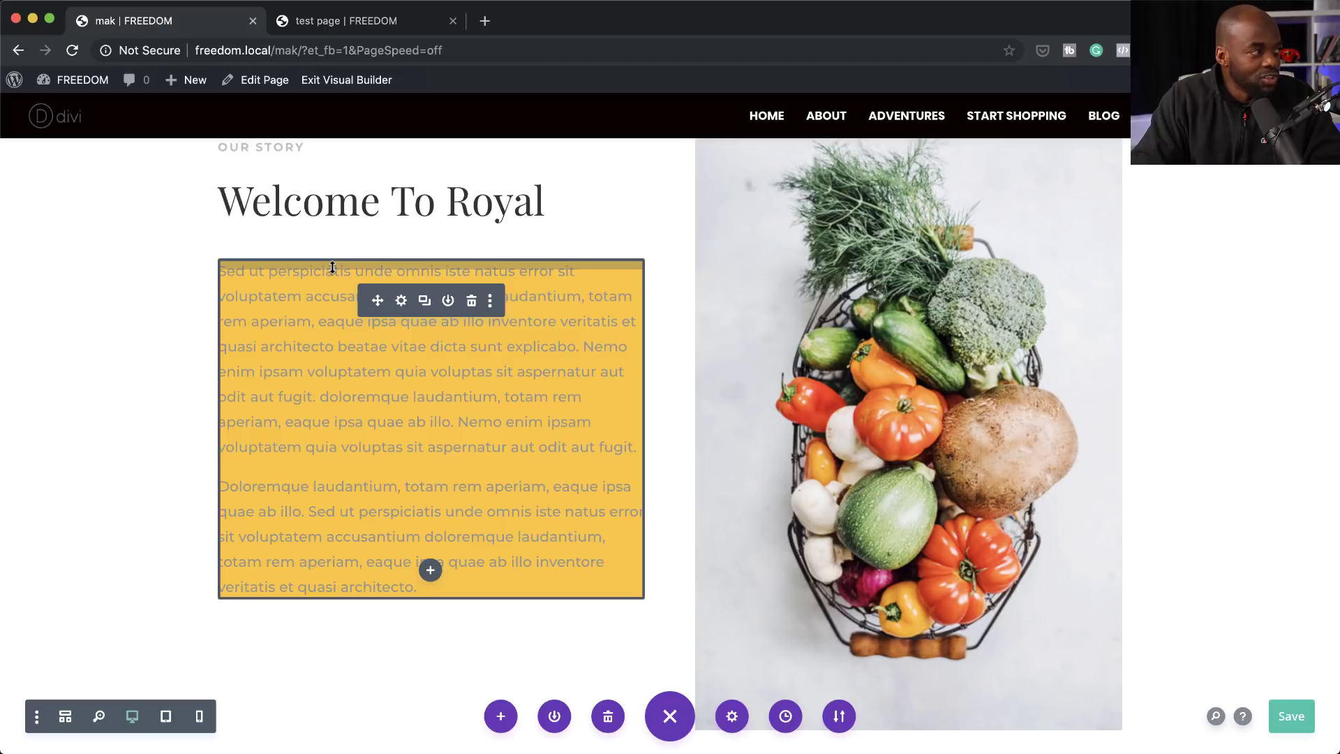
pyautogui.moveTo(332, 267); pyautogui.dragTo(337, 292)
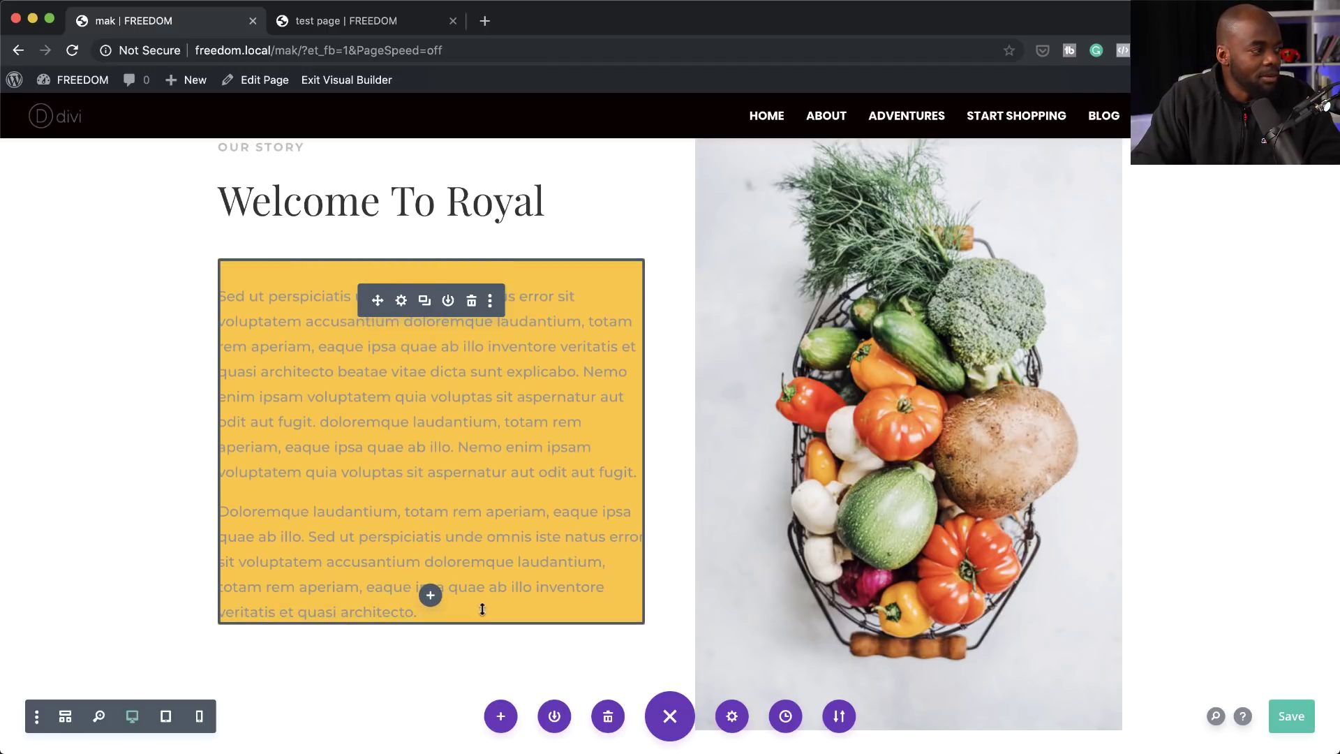
pyautogui.moveTo(482, 602); pyautogui.dragTo(493, 629)
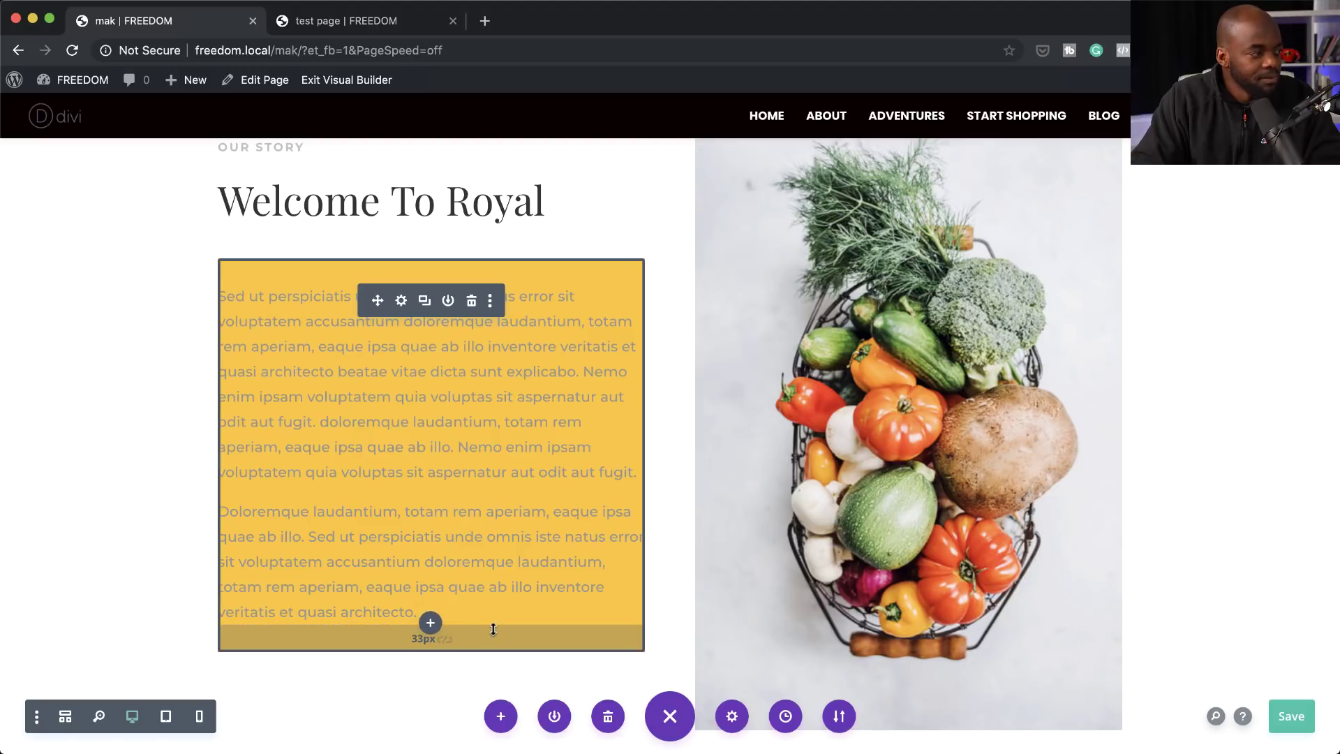
pyautogui.click(445, 642)
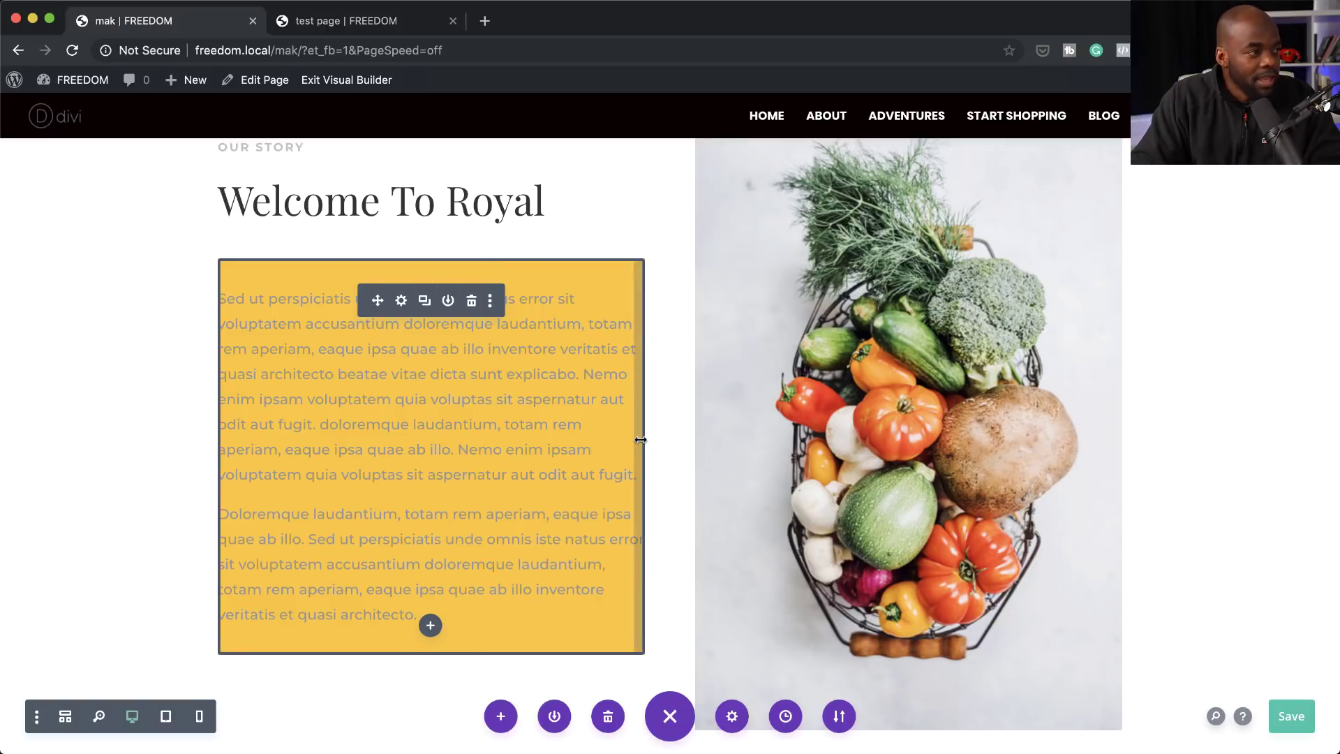
# Add linked left and right padding of about 36 px to the yellow text block directly on the page, and widen it slightly.
pyautogui.moveTo(631, 440); pyautogui.dragTo(630, 492)
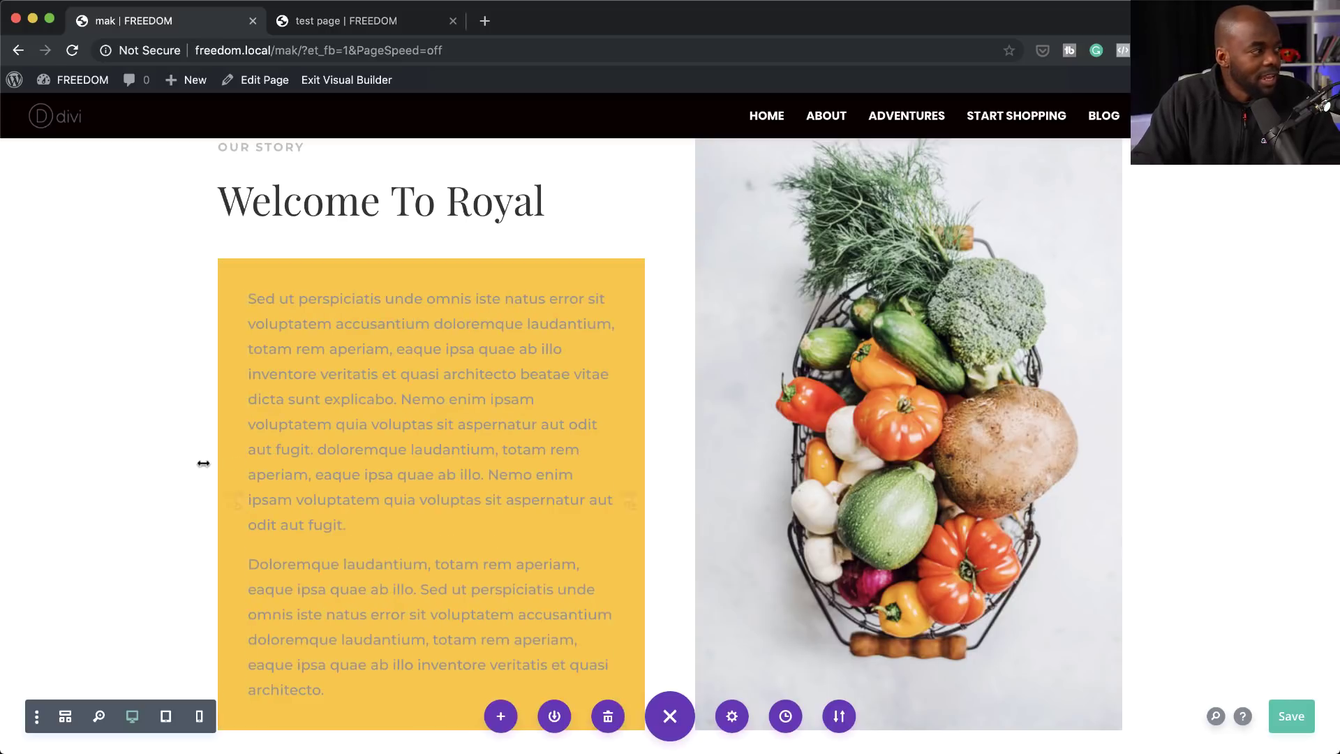
pyautogui.scroll(-1, 93, 492)
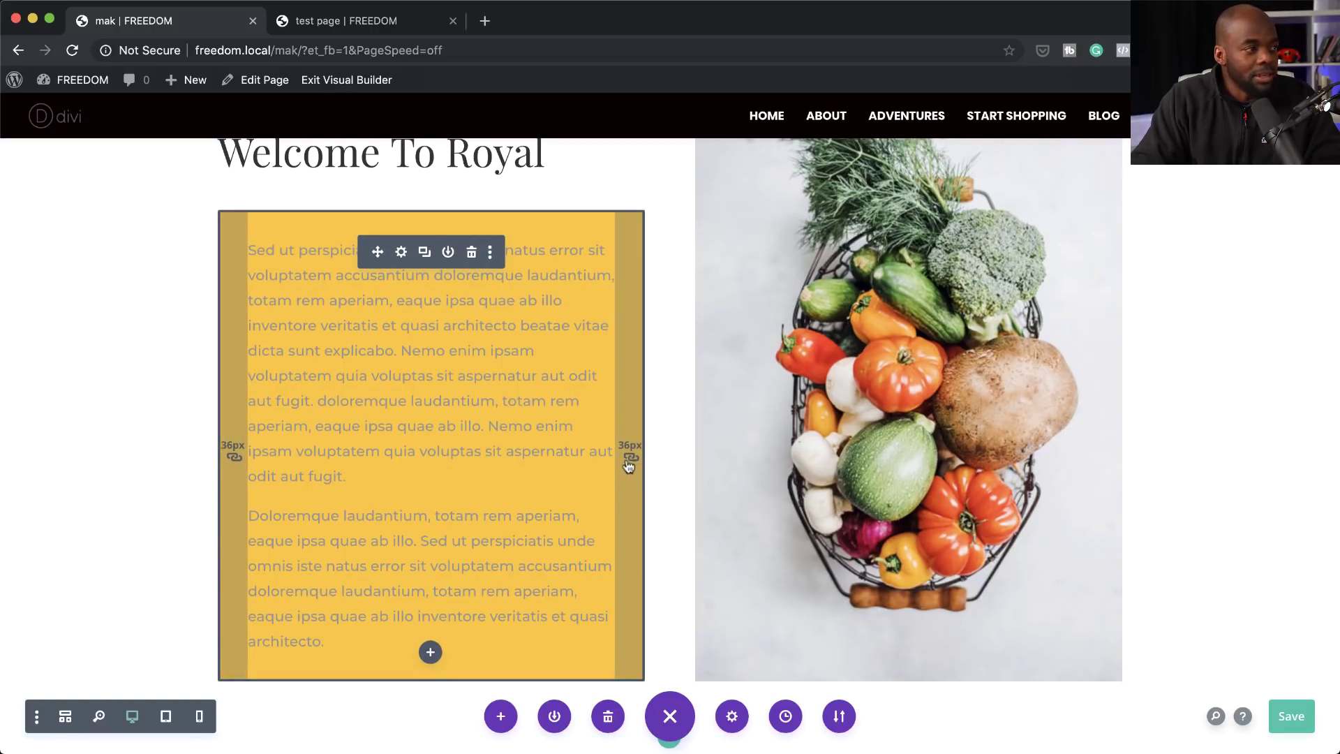
pyautogui.moveTo(615, 464)
pyautogui.mouseDown()
pyautogui.moveTo(580, 466)
pyautogui.moveTo(611, 466)
pyautogui.mouseUp()
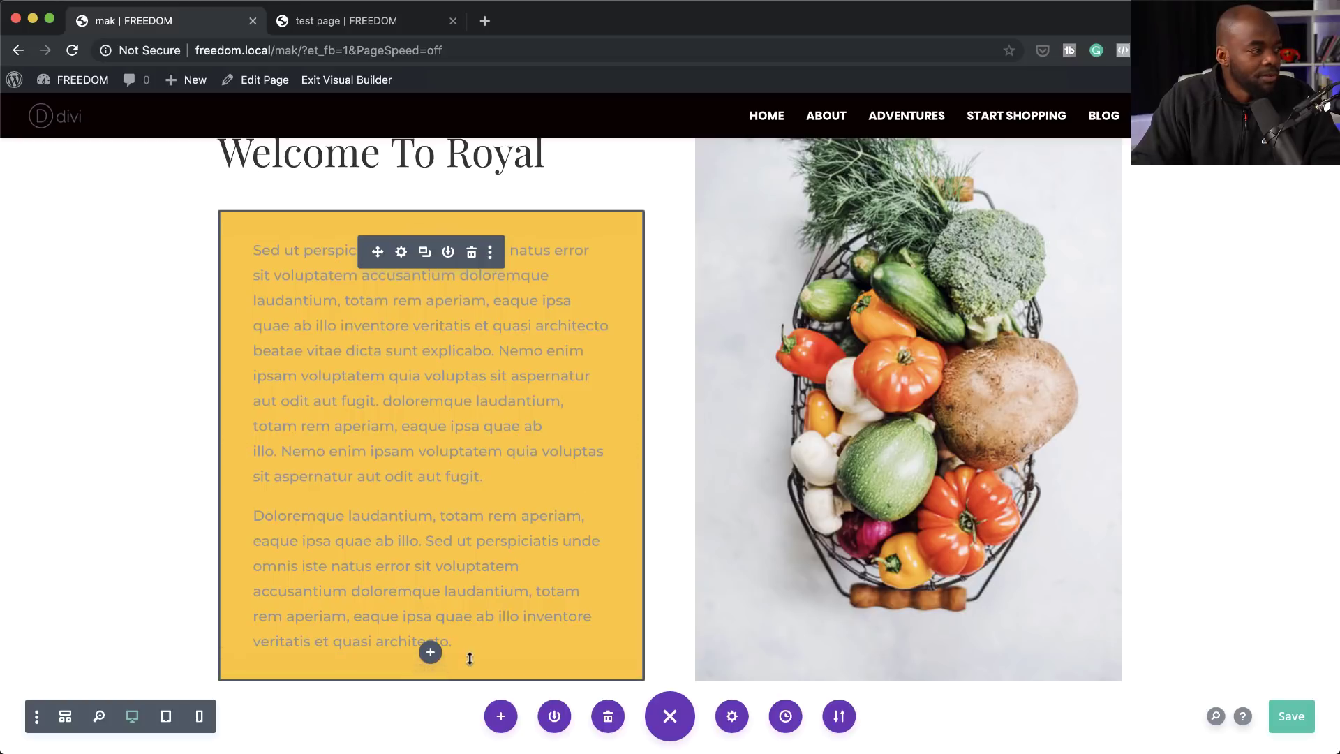
# Slightly increase the yellow text block's linked top and bottom padding, and add a top margin of about 197 px.
pyautogui.moveTo(473, 656); pyautogui.dragTo(472, 664)
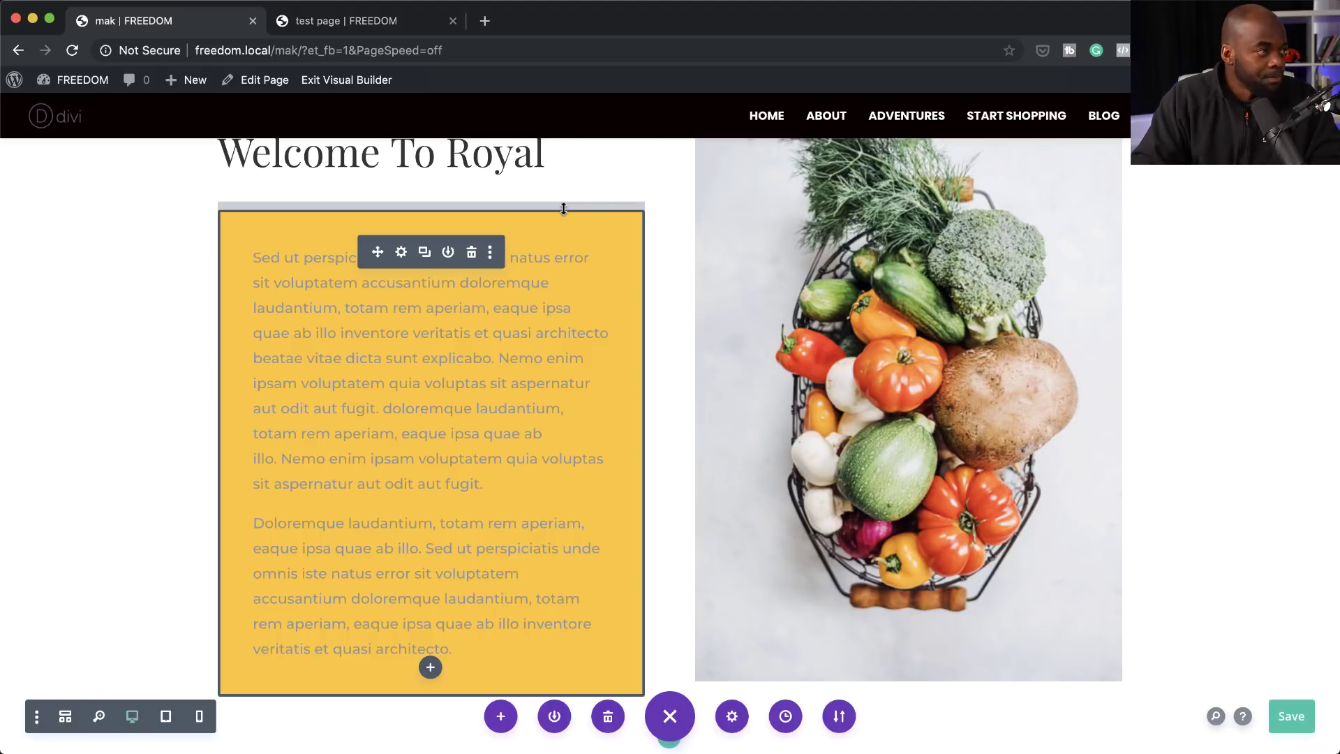
pyautogui.moveTo(563, 208); pyautogui.dragTo(566, 377)
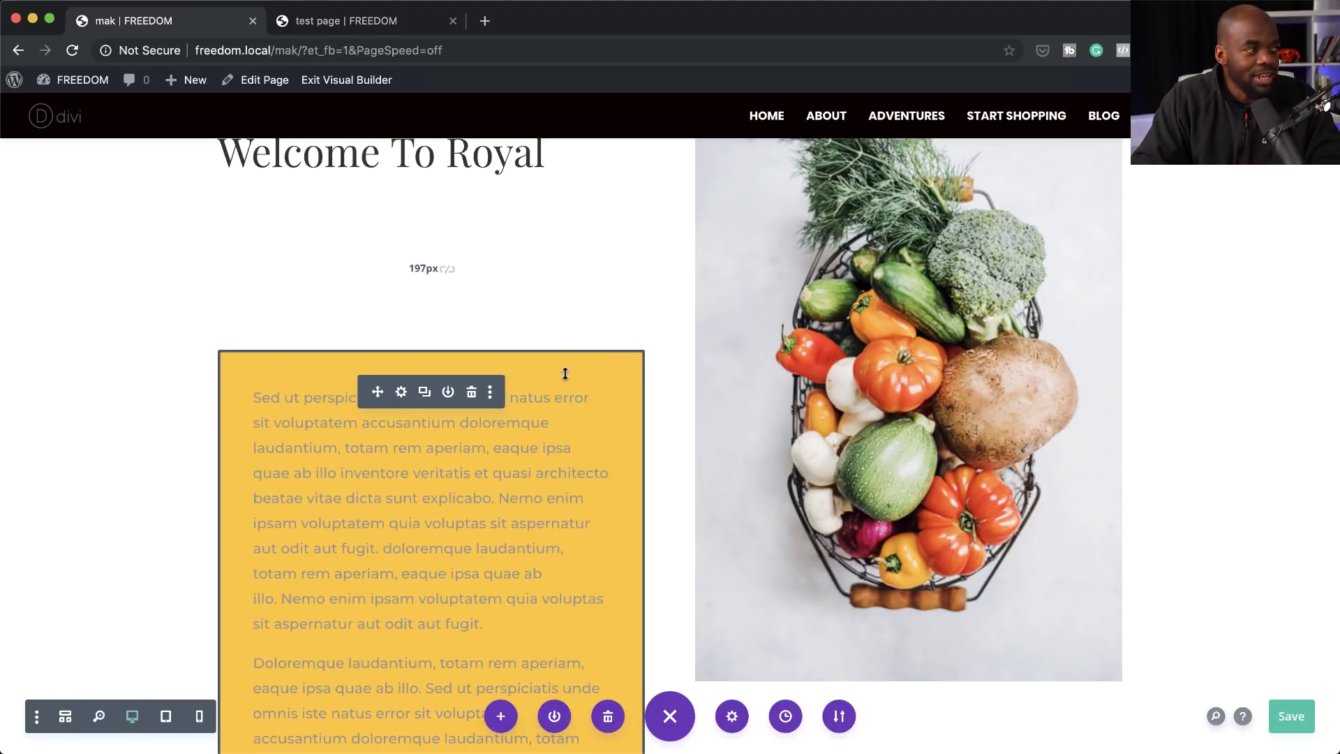